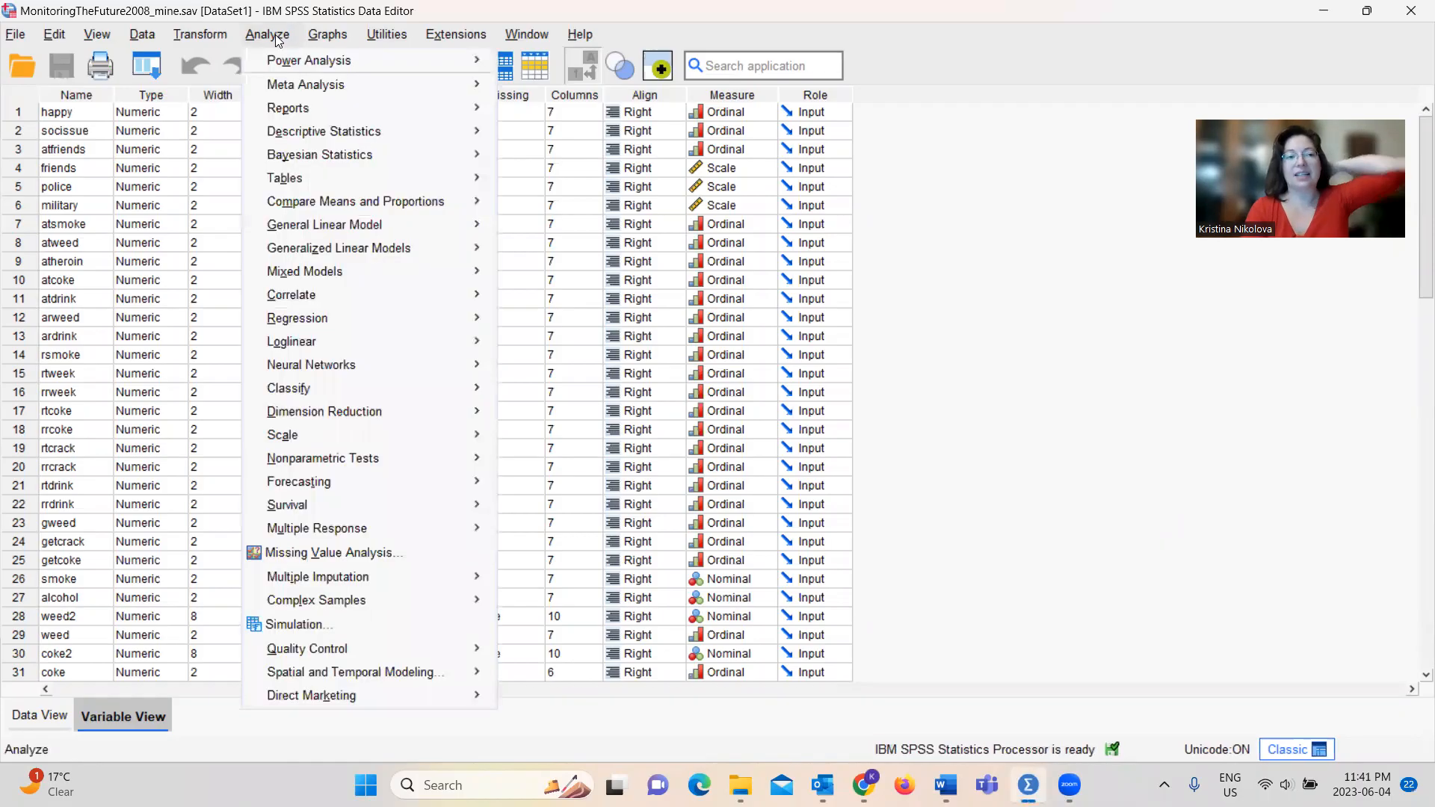
# Start a Crosstabs analysis and check the value labels of the Age variable in its variable information
pyautogui.moveTo(351, 136)
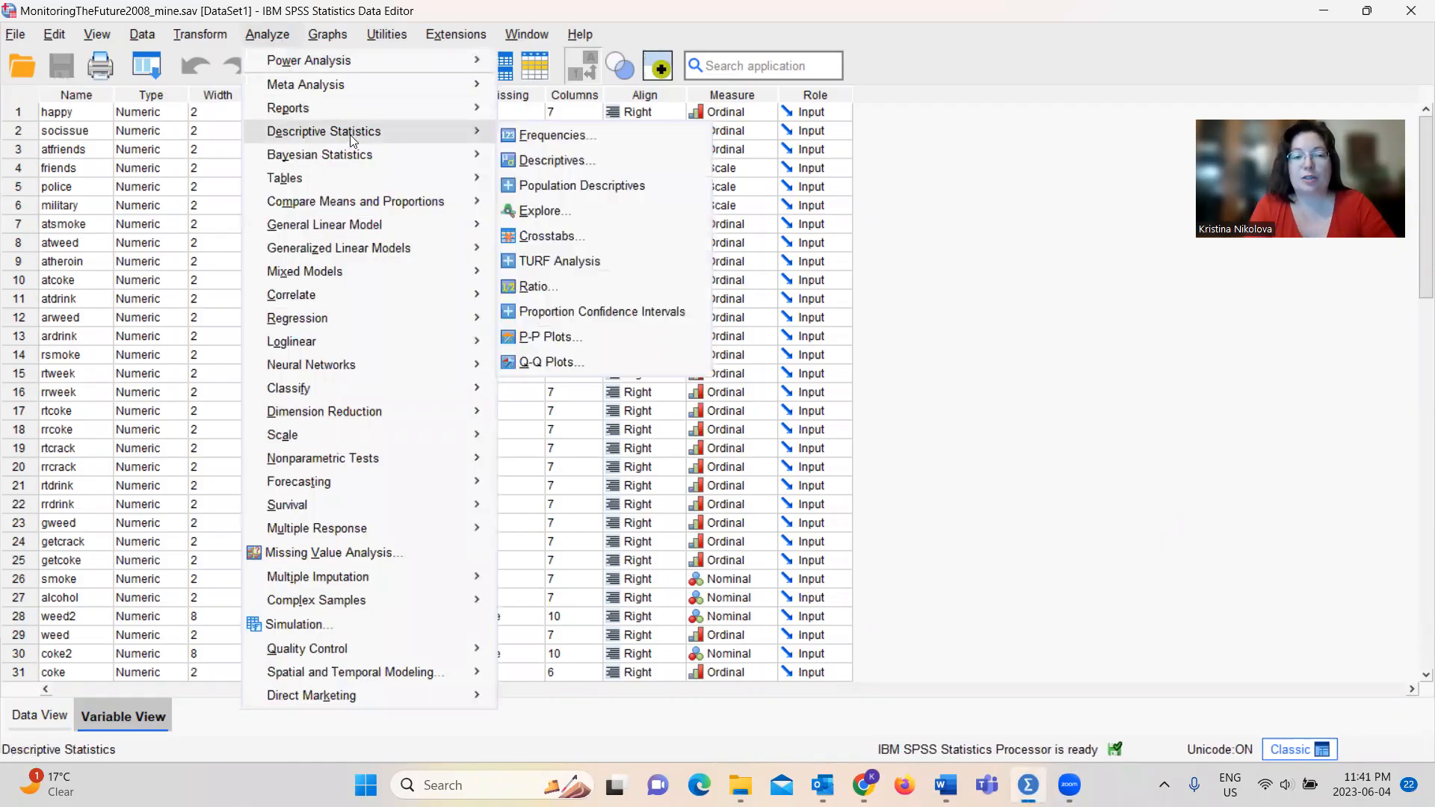
pyautogui.click(555, 236)
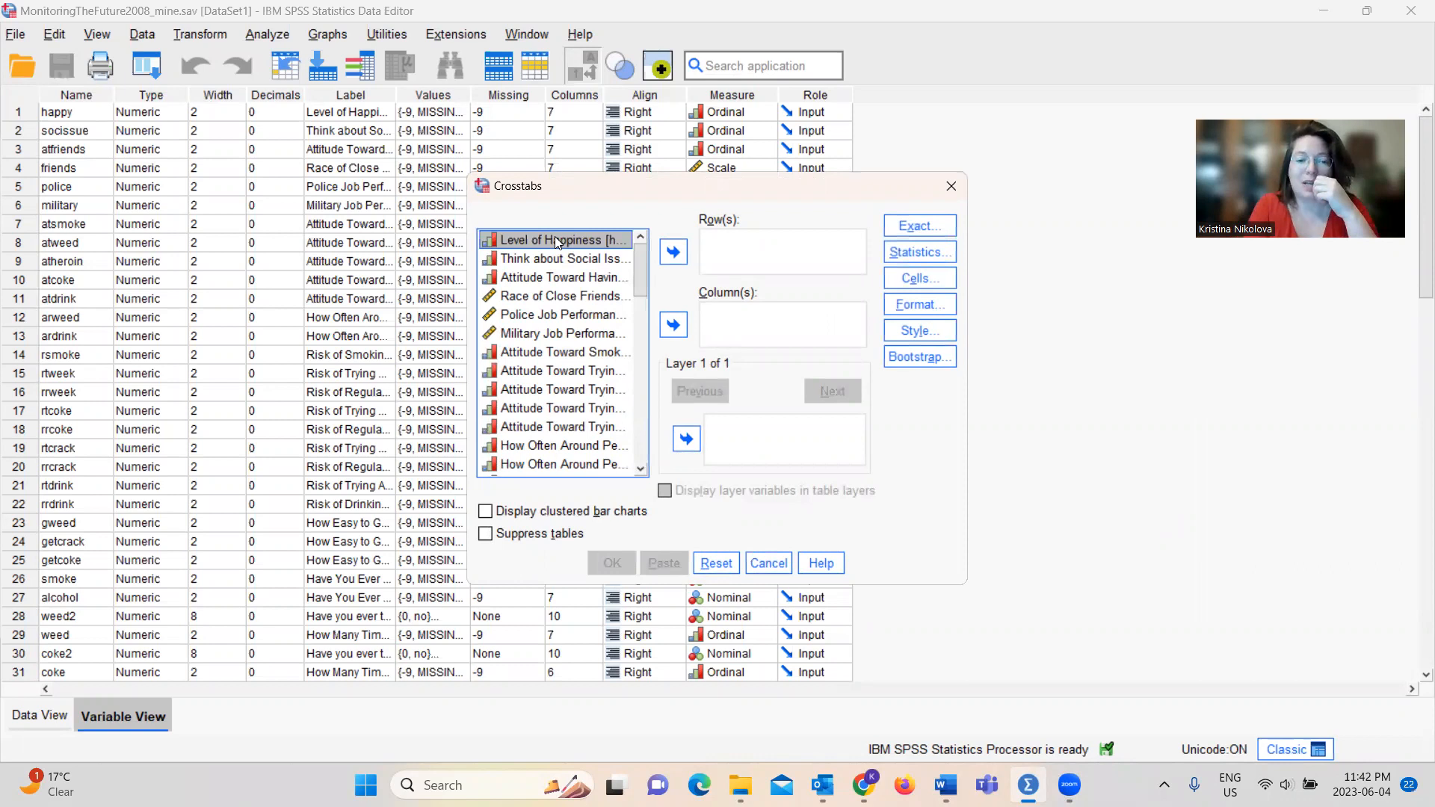
pyautogui.moveTo(642, 274); pyautogui.dragTo(647, 377)
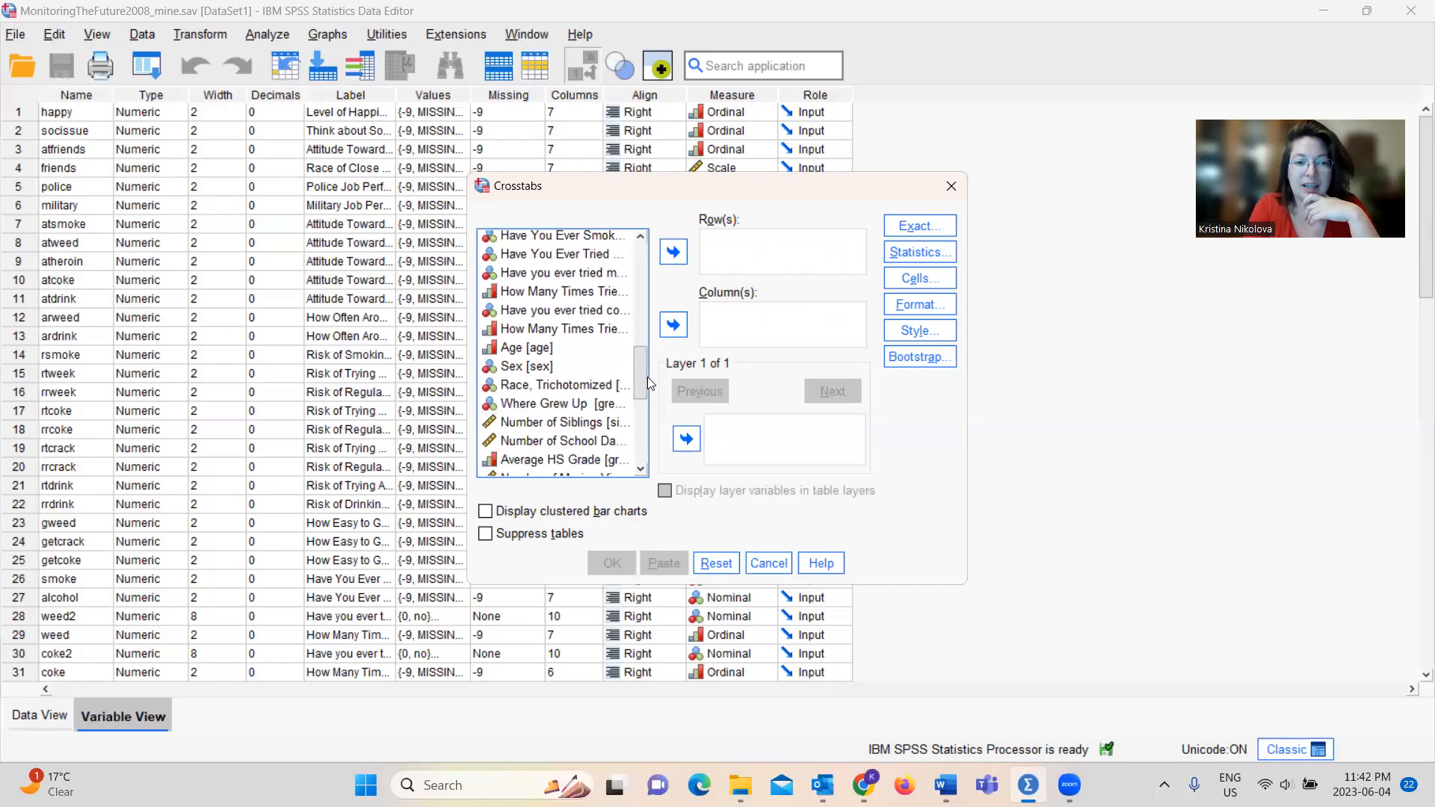
pyautogui.rightClick(518, 345)
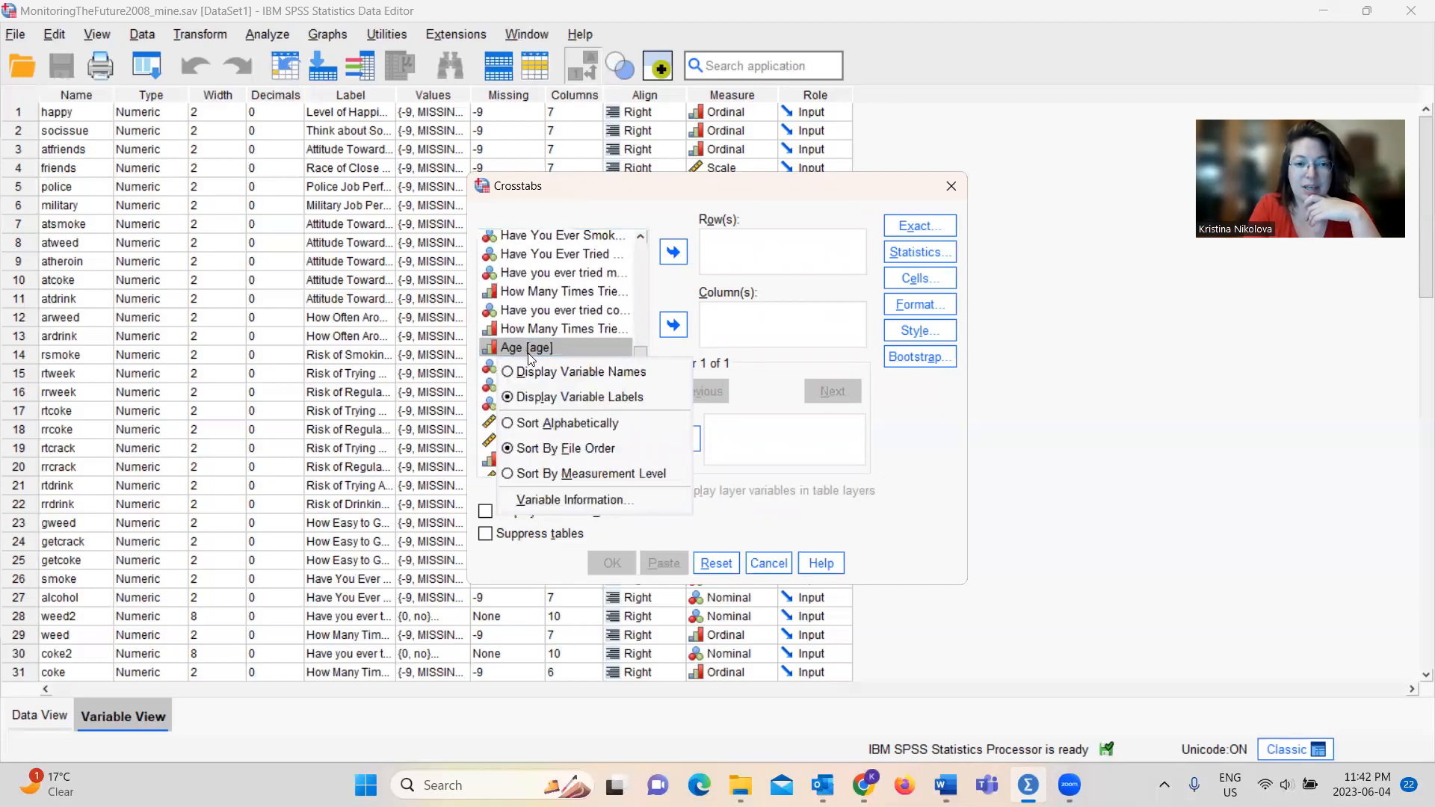
pyautogui.click(556, 498)
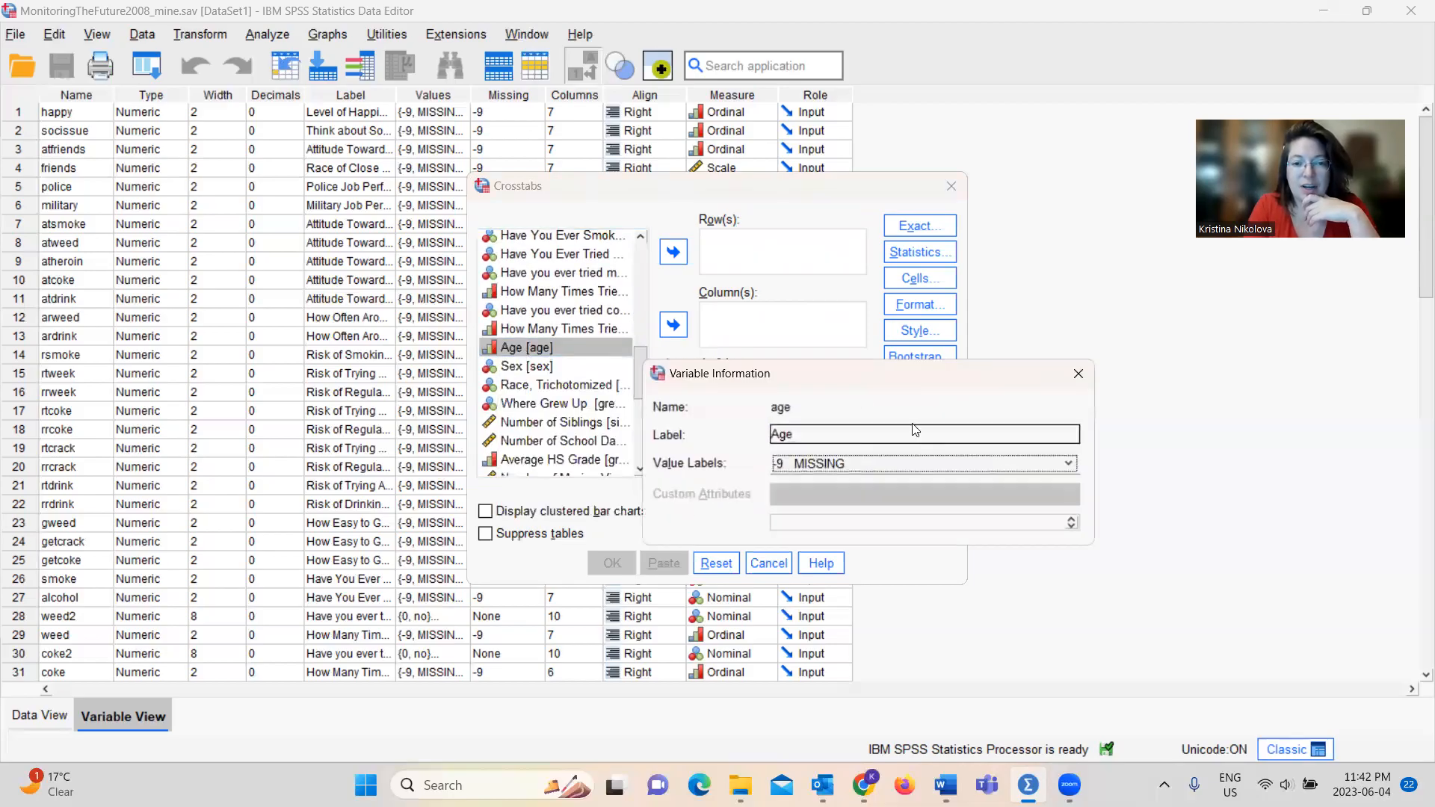
pyautogui.click(915, 463)
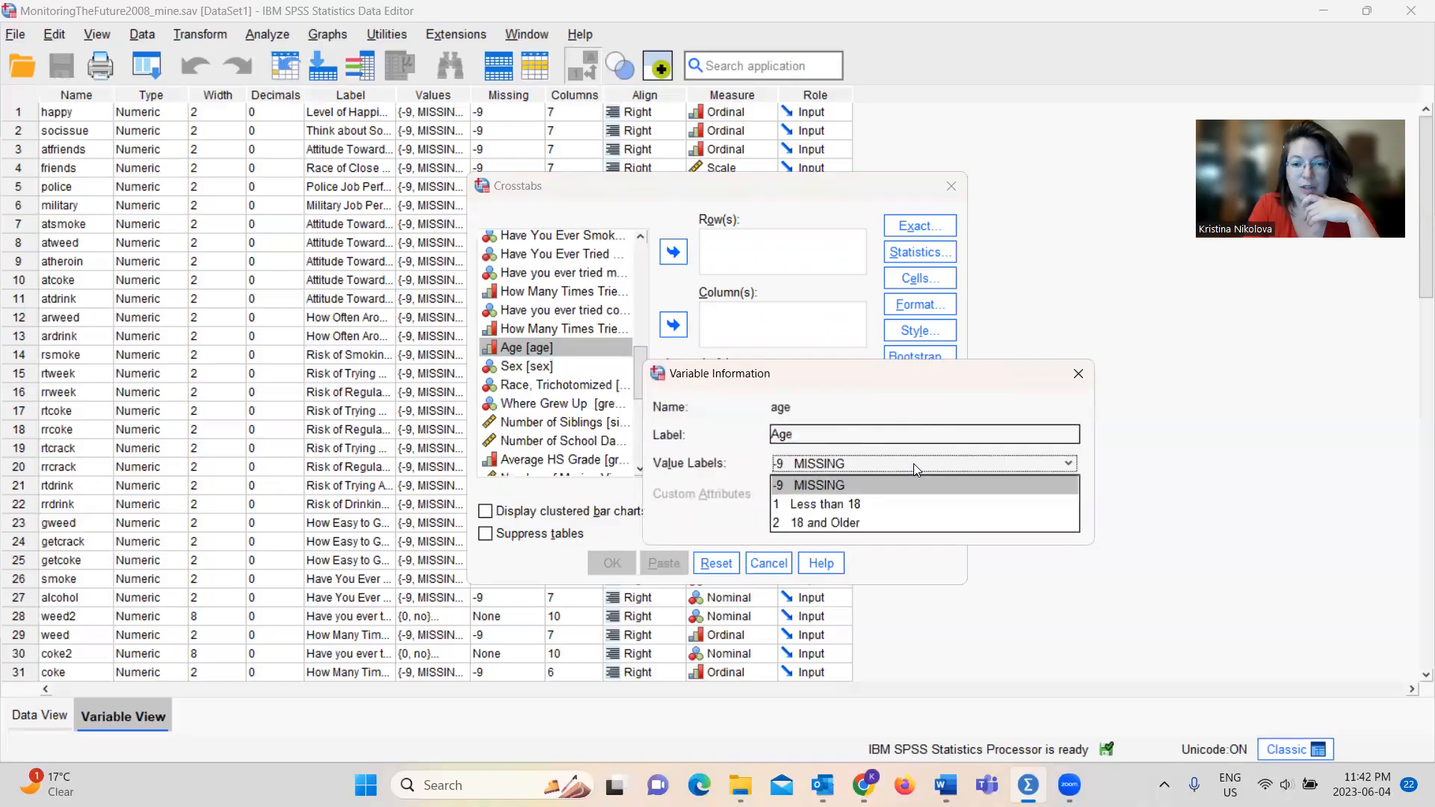
pyautogui.click(1078, 373)
pyautogui.click(1078, 373)
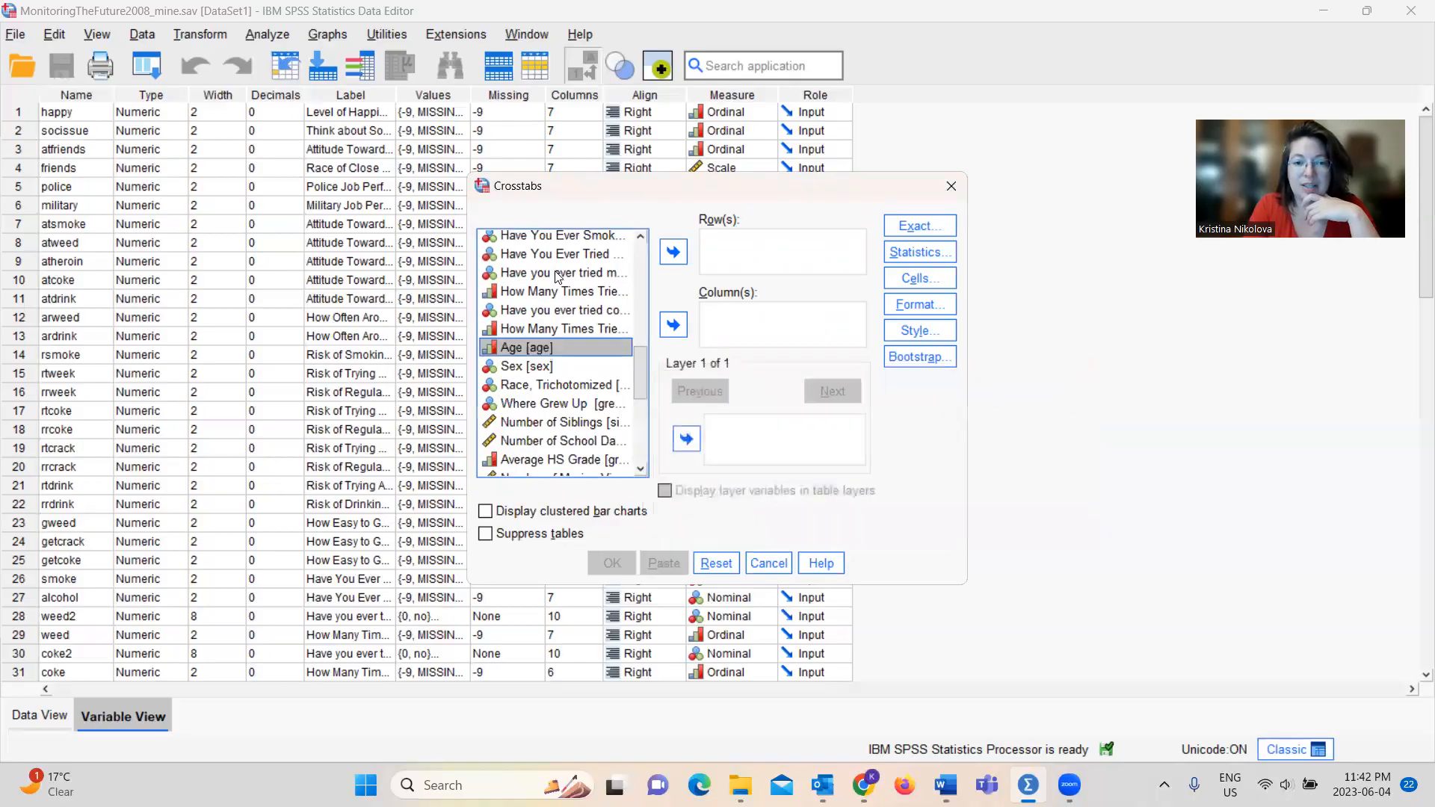
# Assign Age to the crosstab rows and Sex to the columns, and enable clustered bar charts
pyautogui.click(675, 257)
pyautogui.click(520, 348)
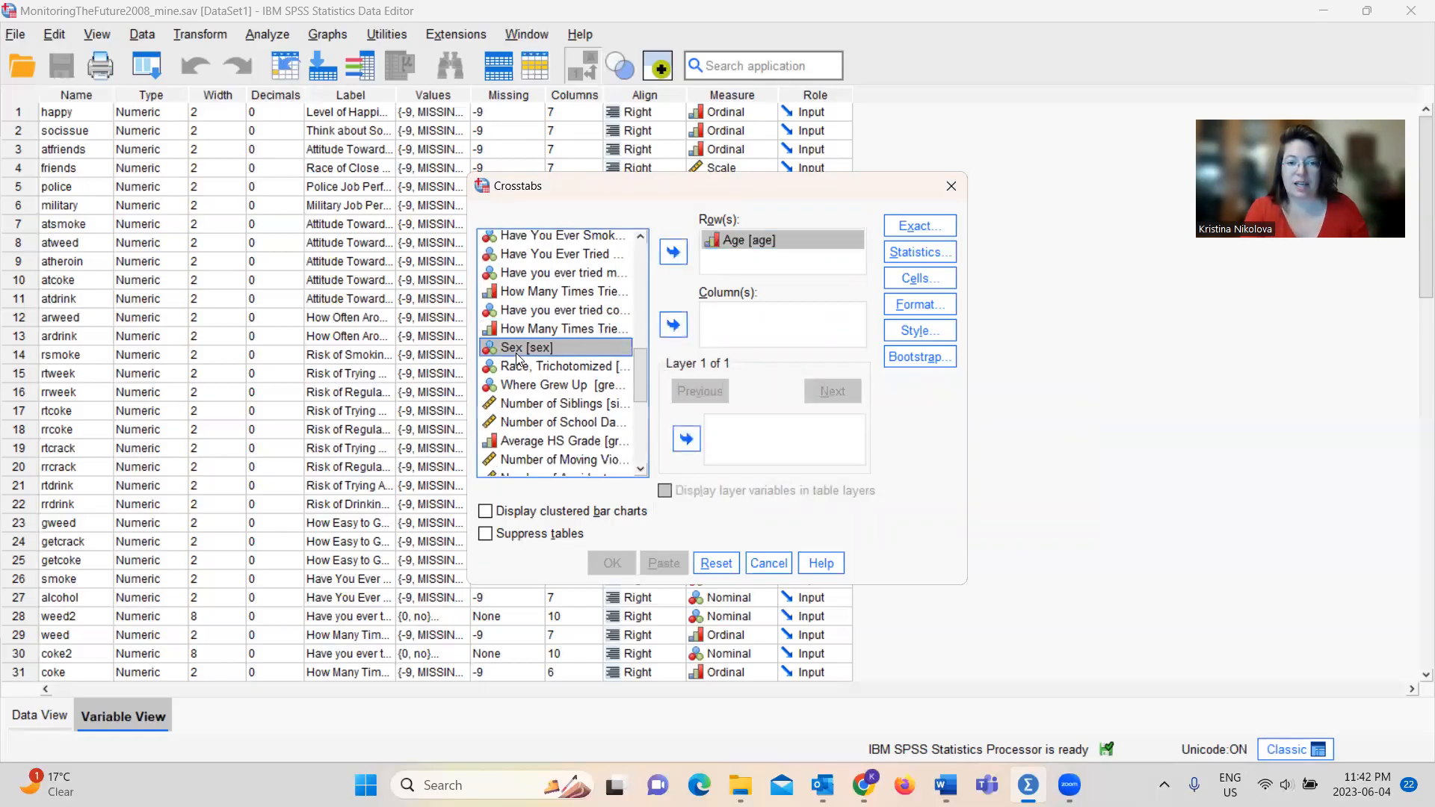
pyautogui.click(673, 323)
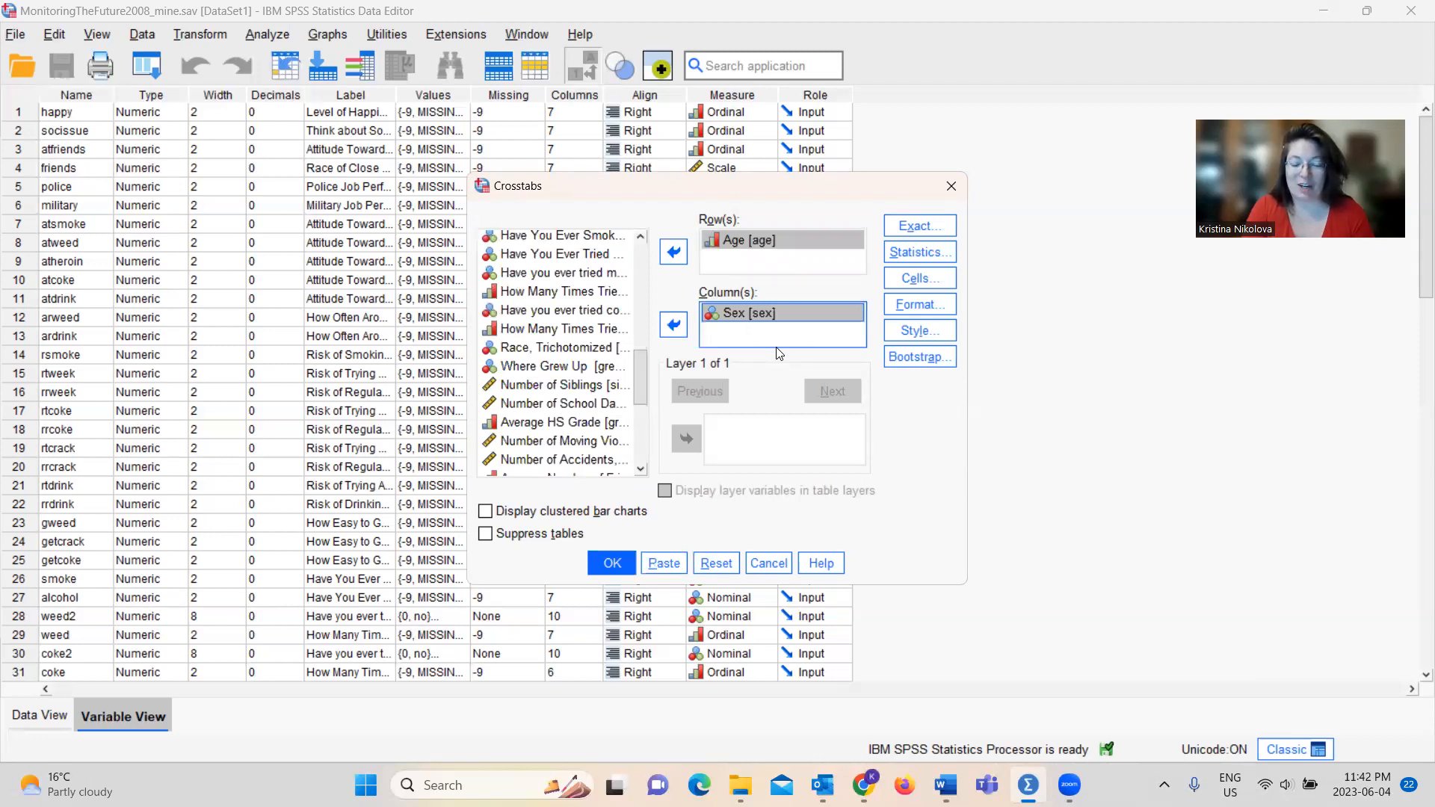
pyautogui.click(487, 513)
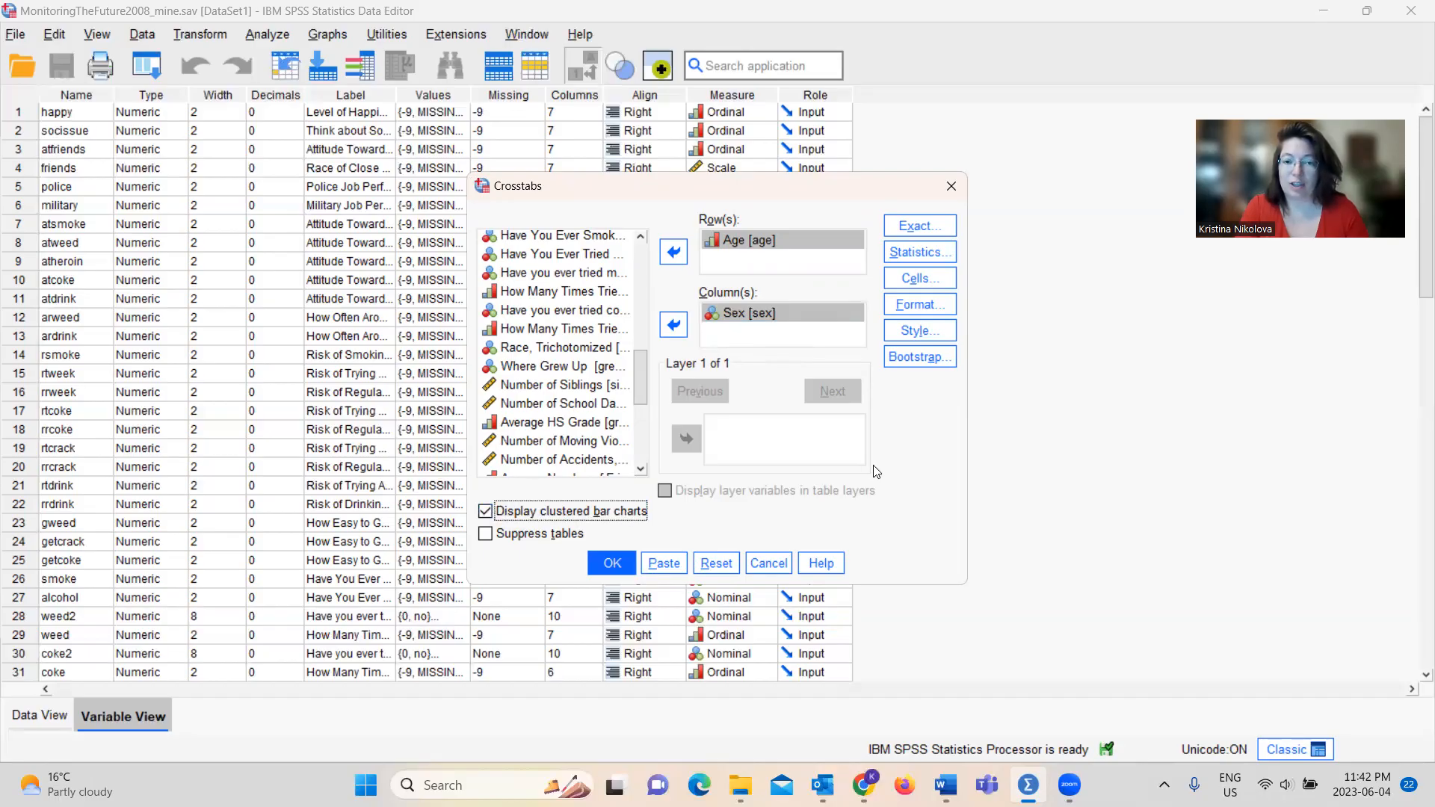
# Try the Exact method in the exact test options, and restore Asymptotic only
pyautogui.click(924, 236)
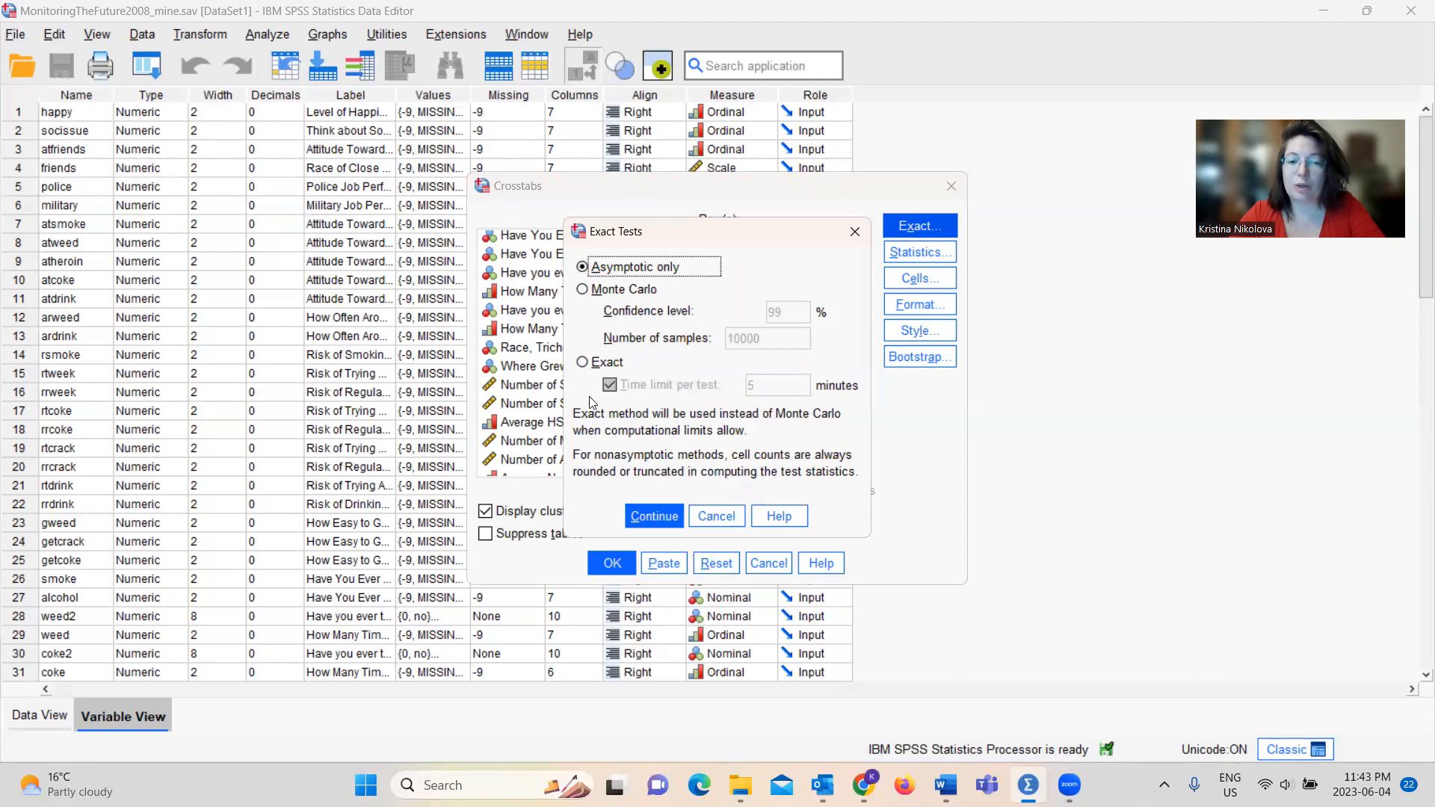
pyautogui.click(584, 366)
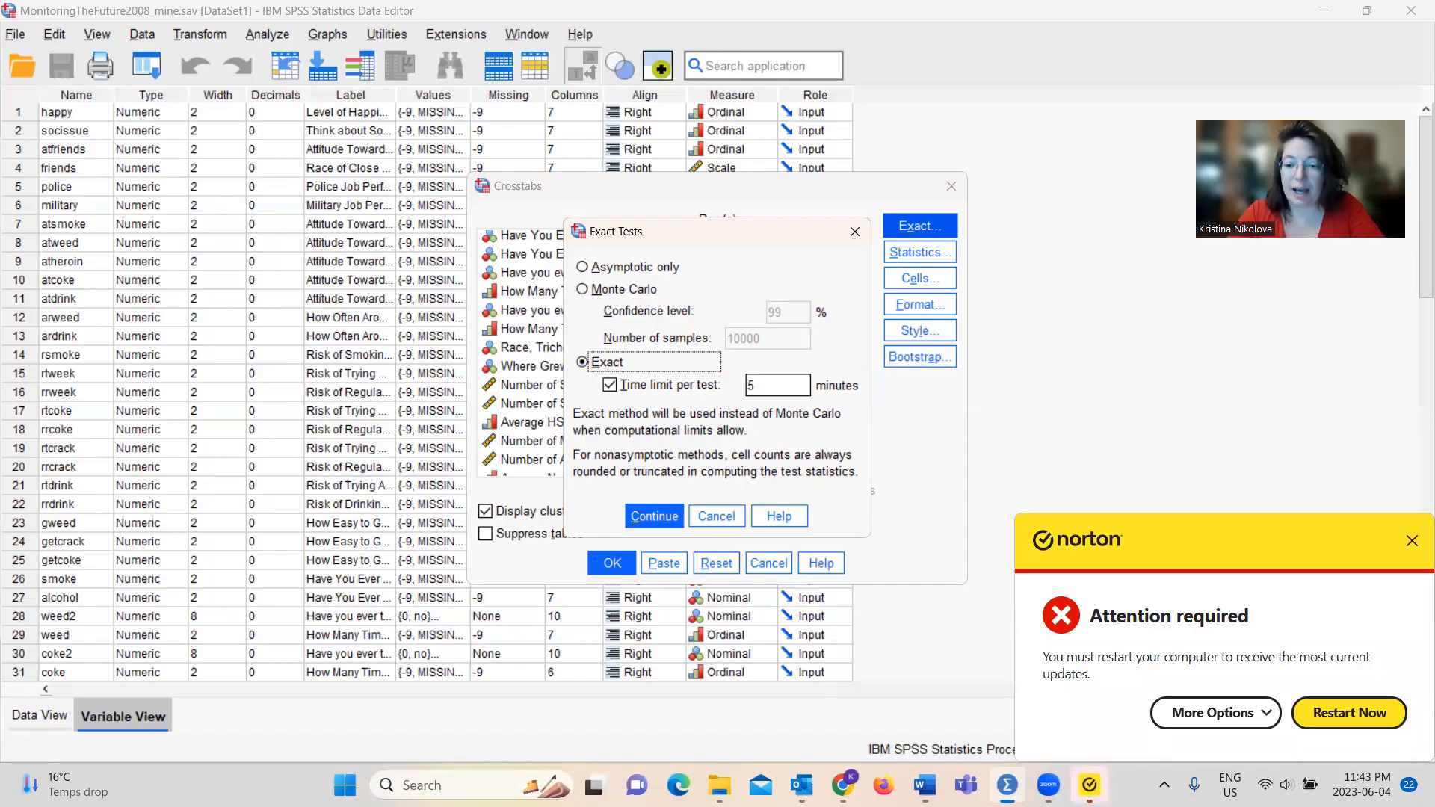
pyautogui.click(1411, 546)
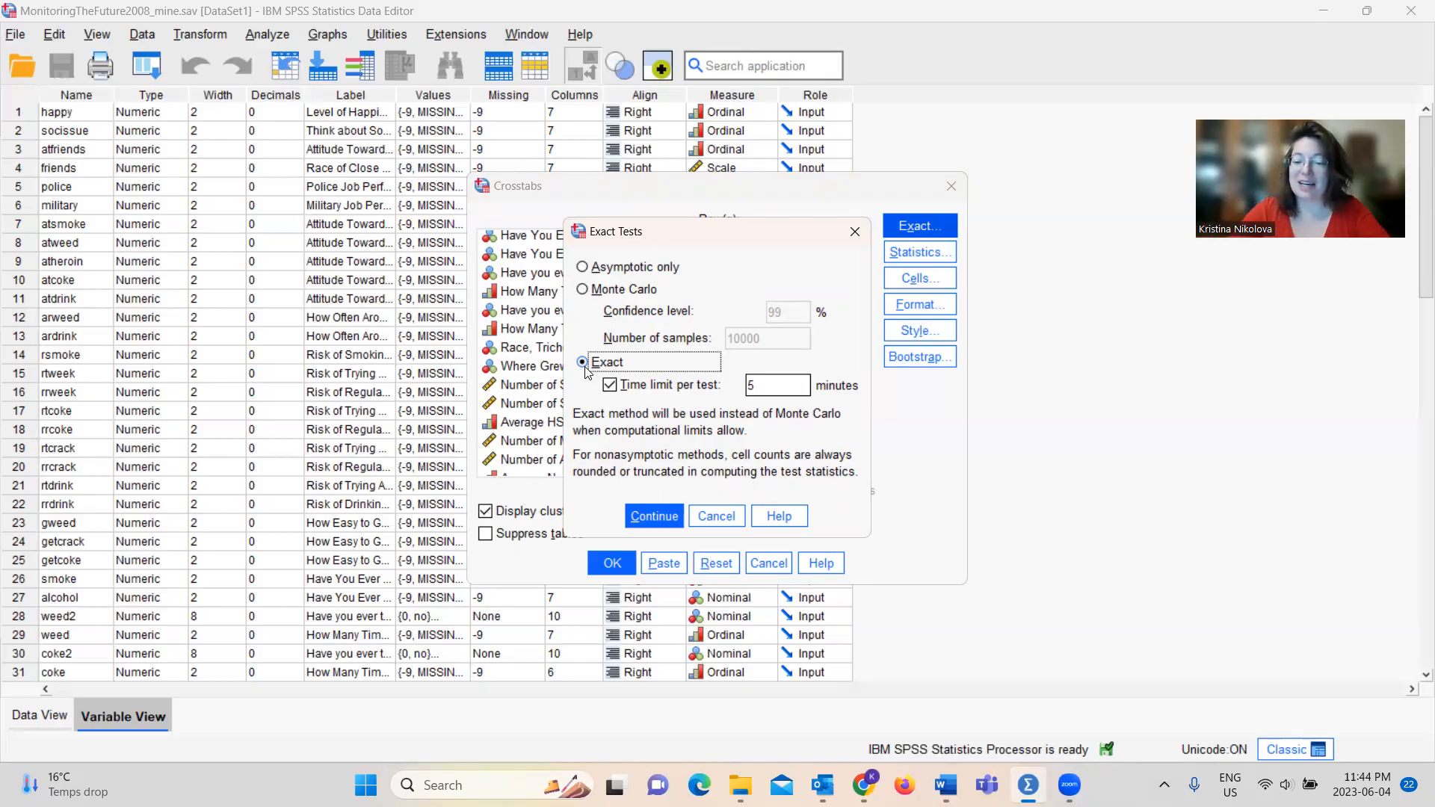
pyautogui.click(582, 267)
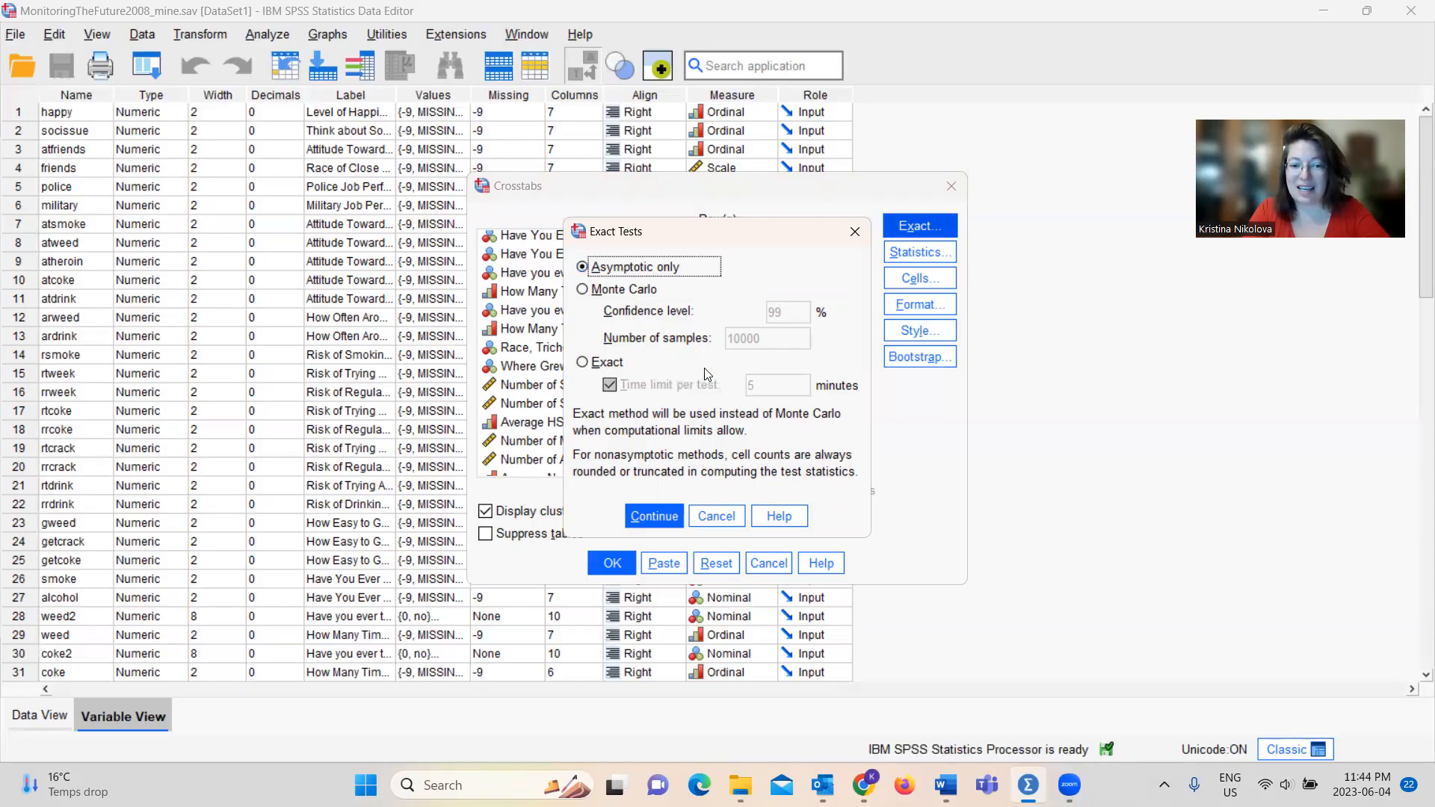
pyautogui.click(643, 514)
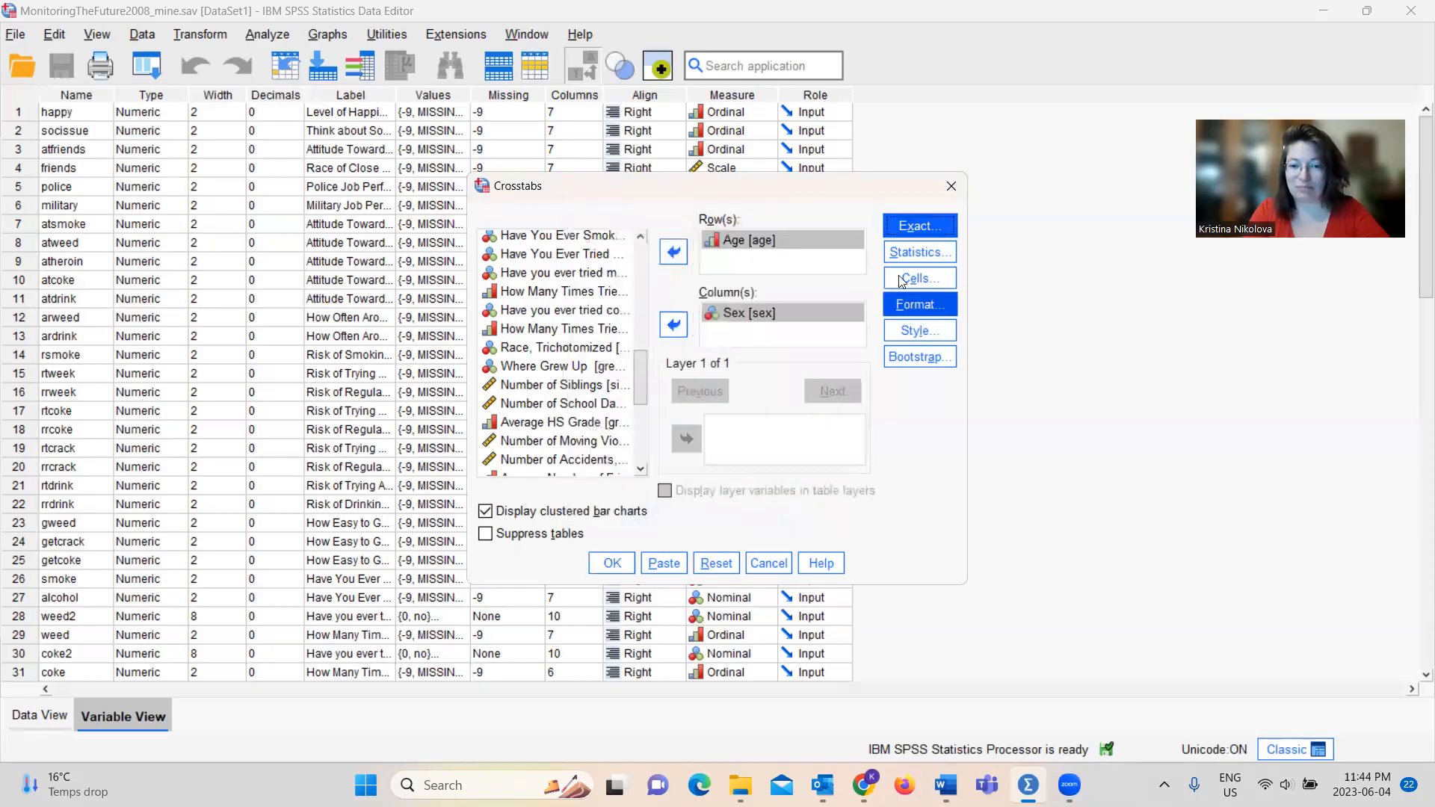
# Request the Chi-square and Phi and Cramer's V statistics for the crosstab
pyautogui.click(931, 261)
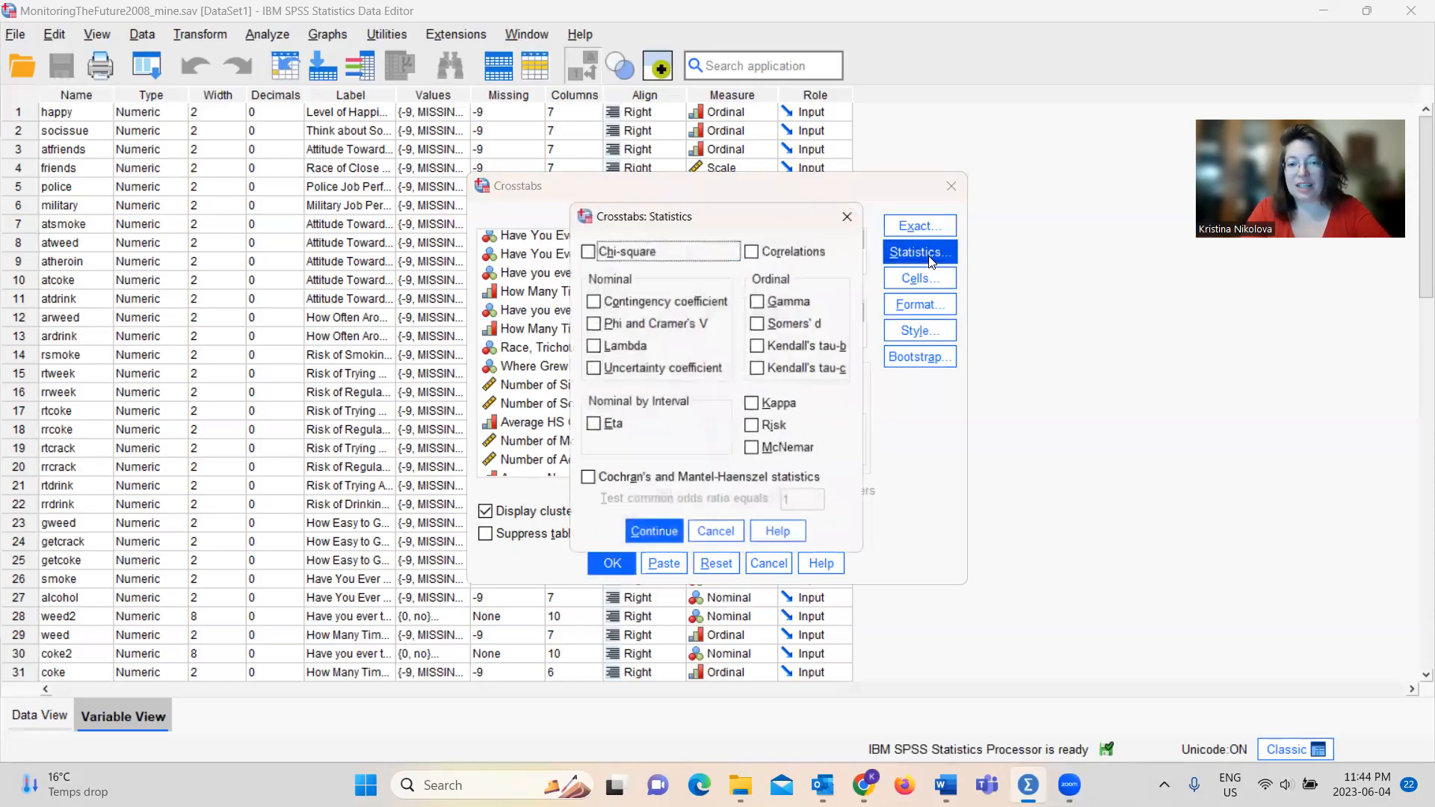
pyautogui.click(585, 253)
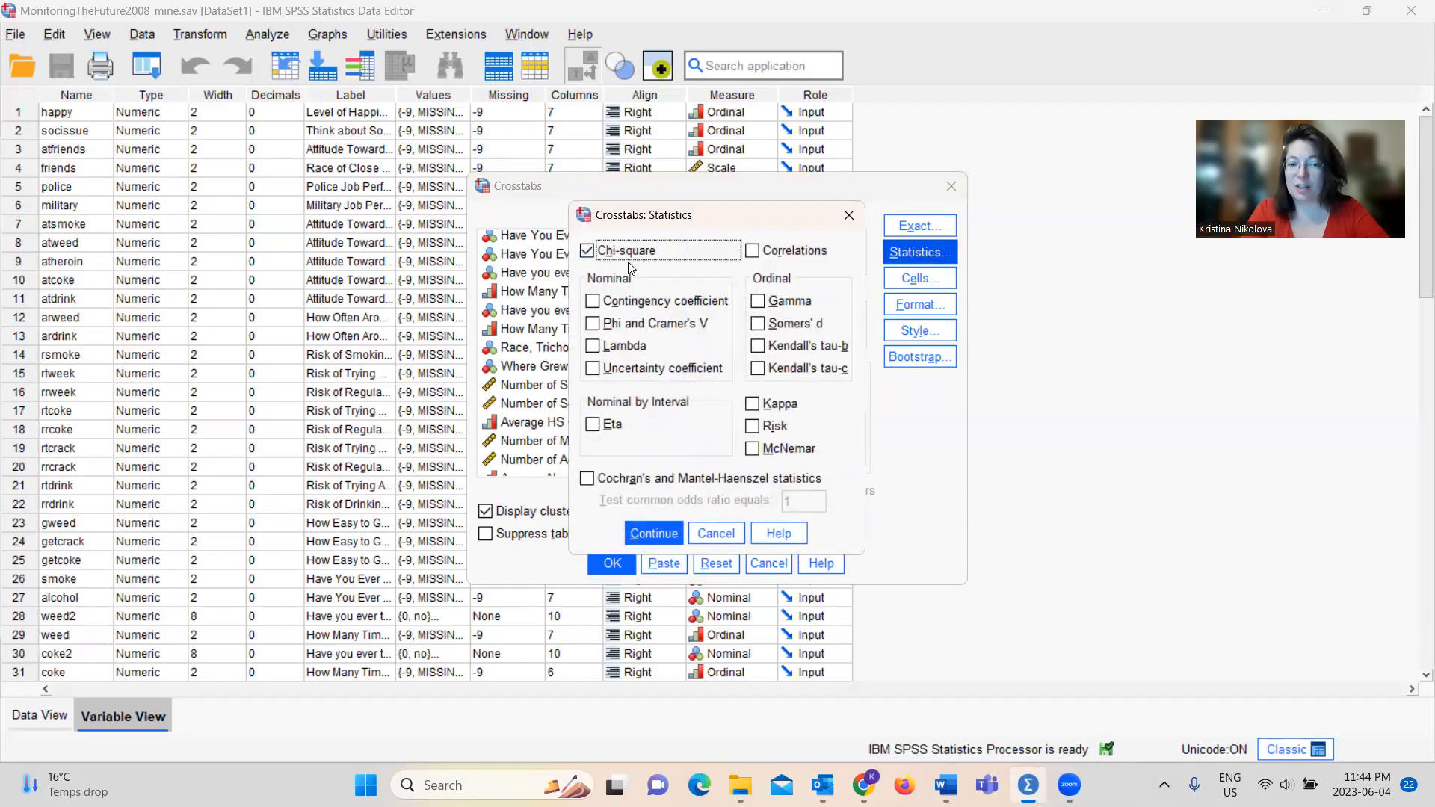
pyautogui.click(593, 324)
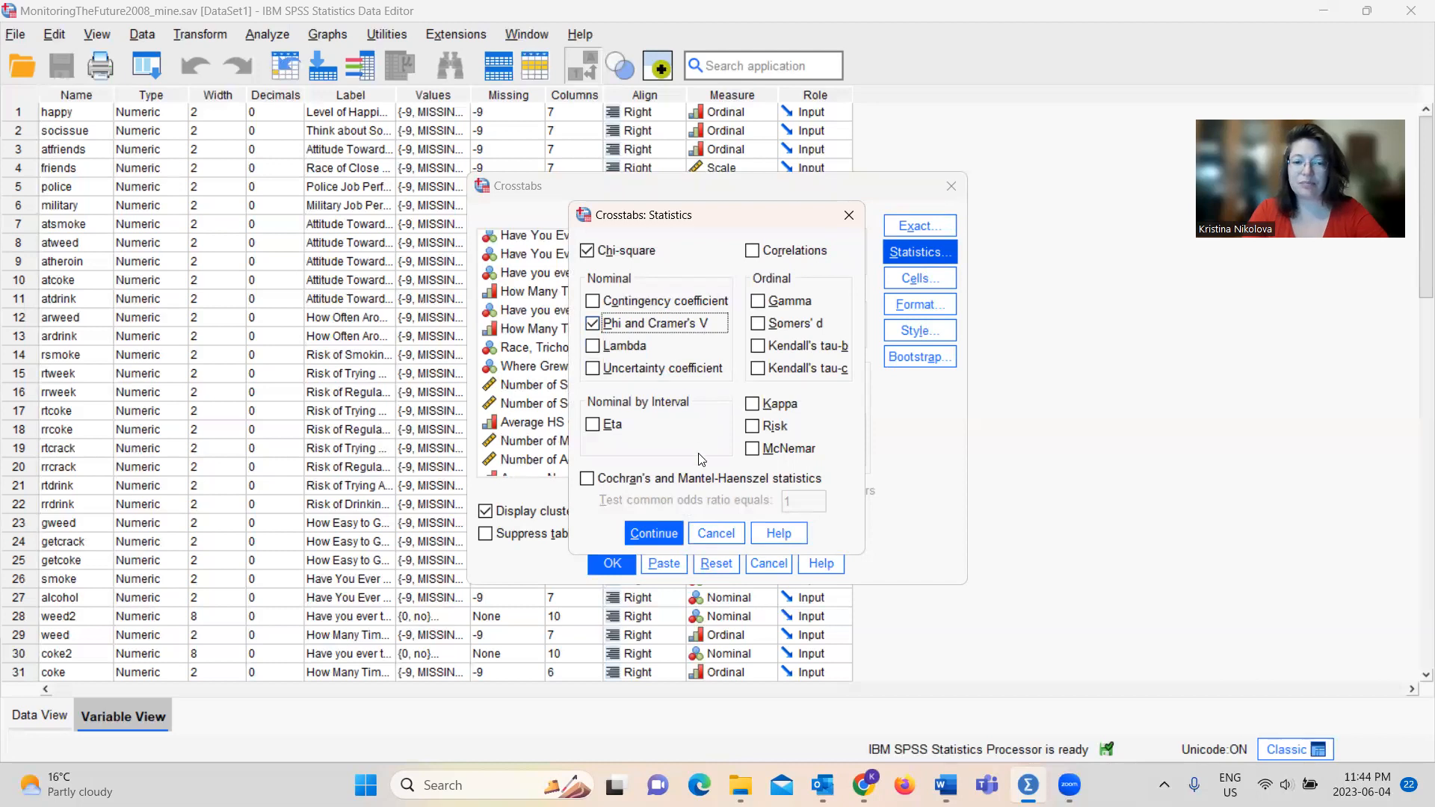
pyautogui.click(666, 531)
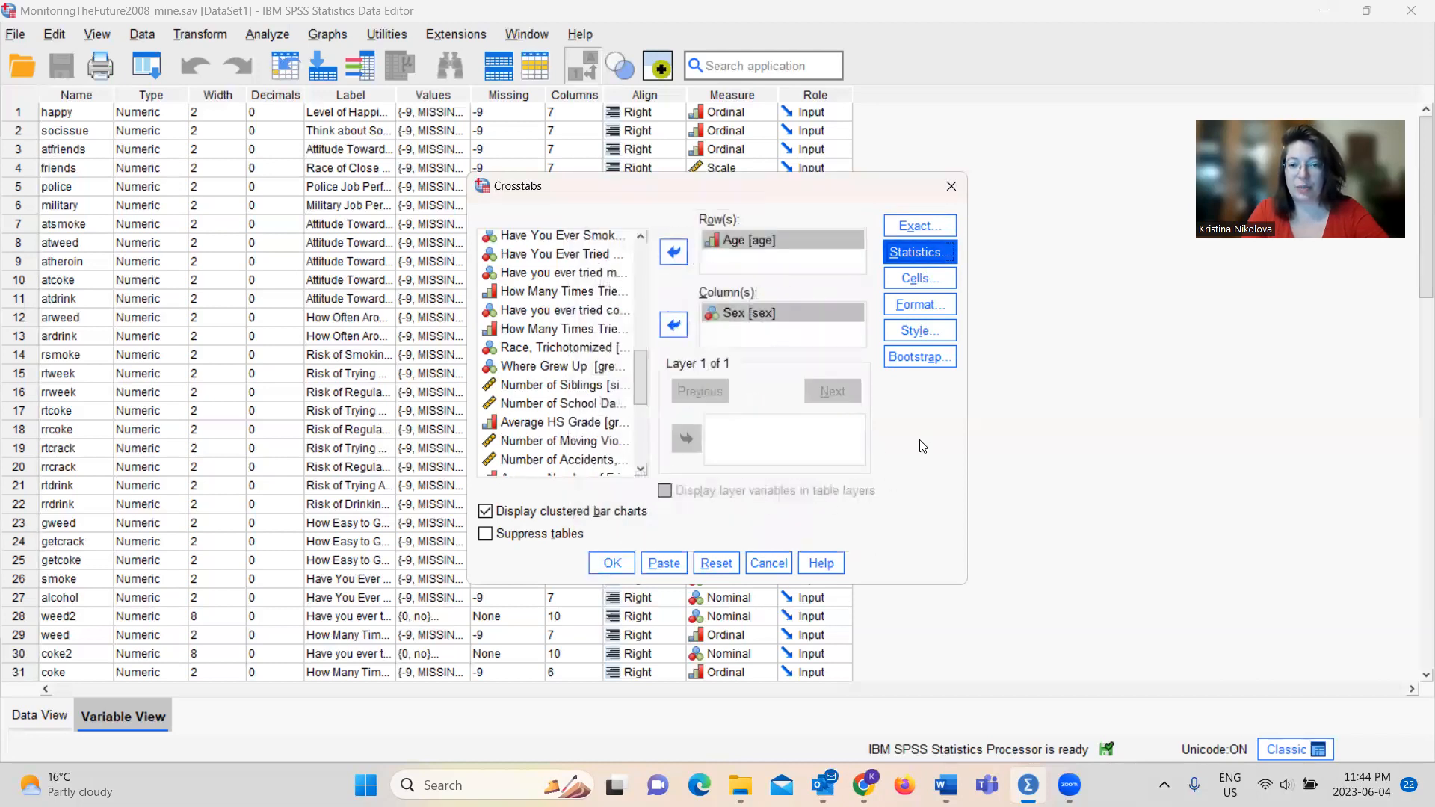
# Add row and column percentages to the crosstab's cell display
pyautogui.click(938, 276)
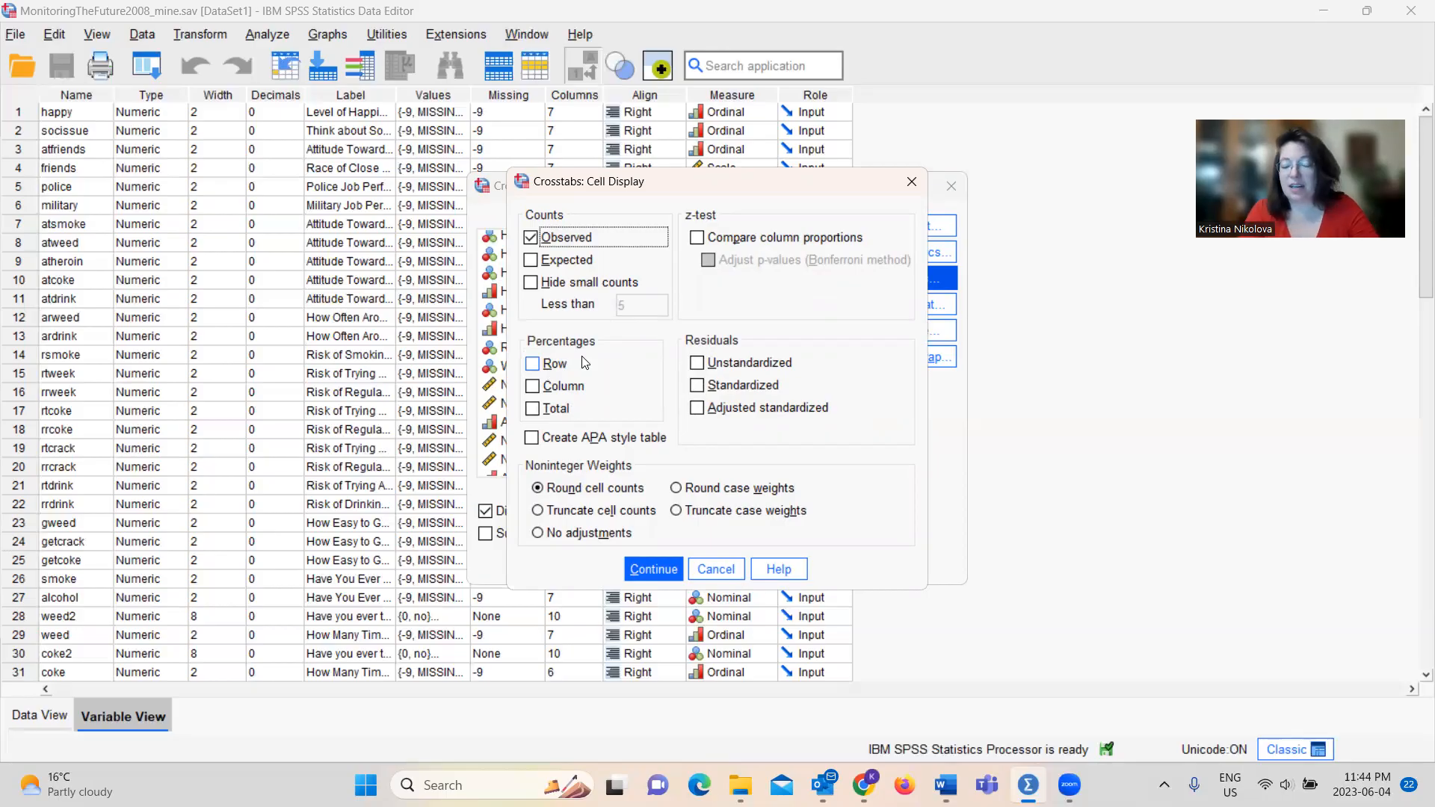
pyautogui.click(541, 366)
pyautogui.click(535, 390)
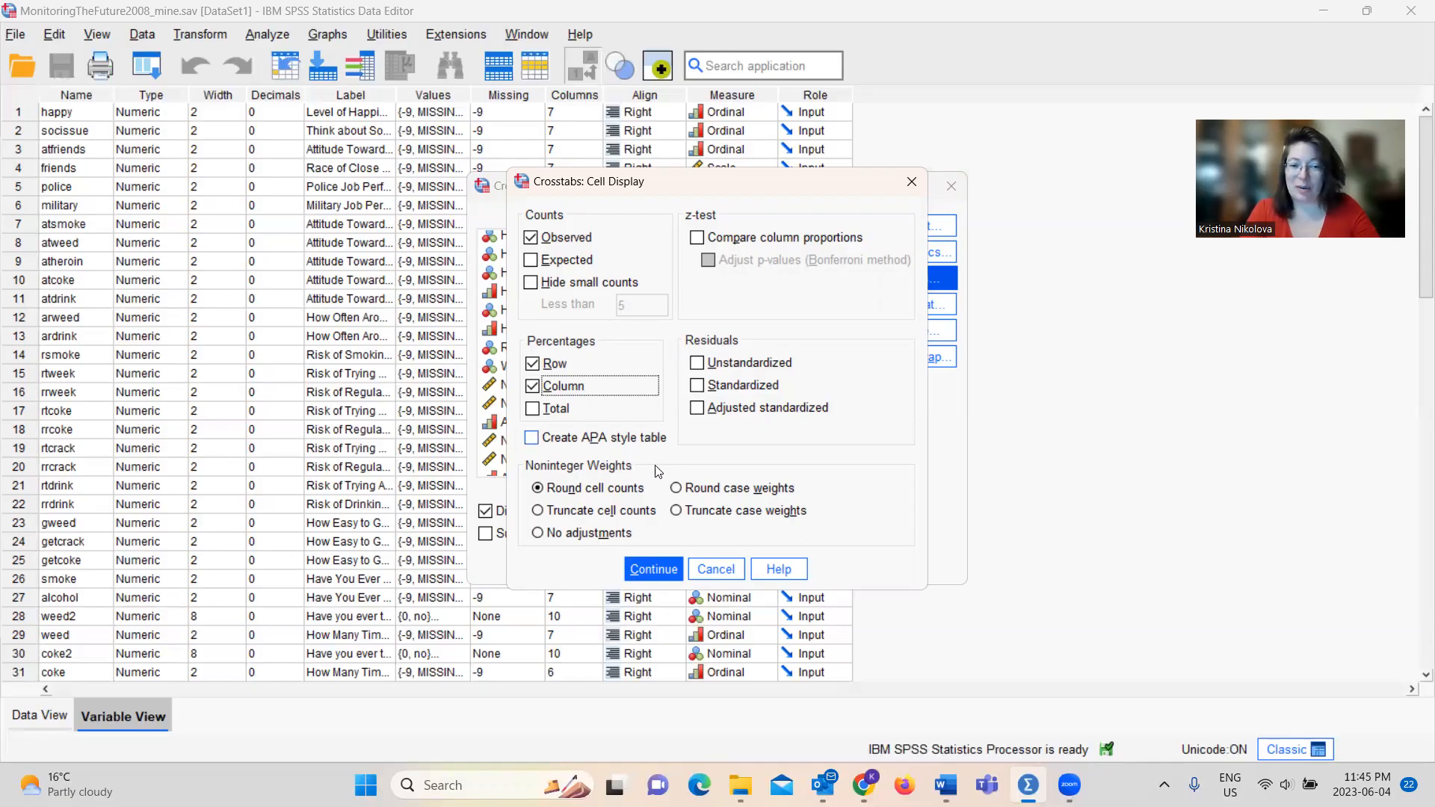
pyautogui.click(653, 564)
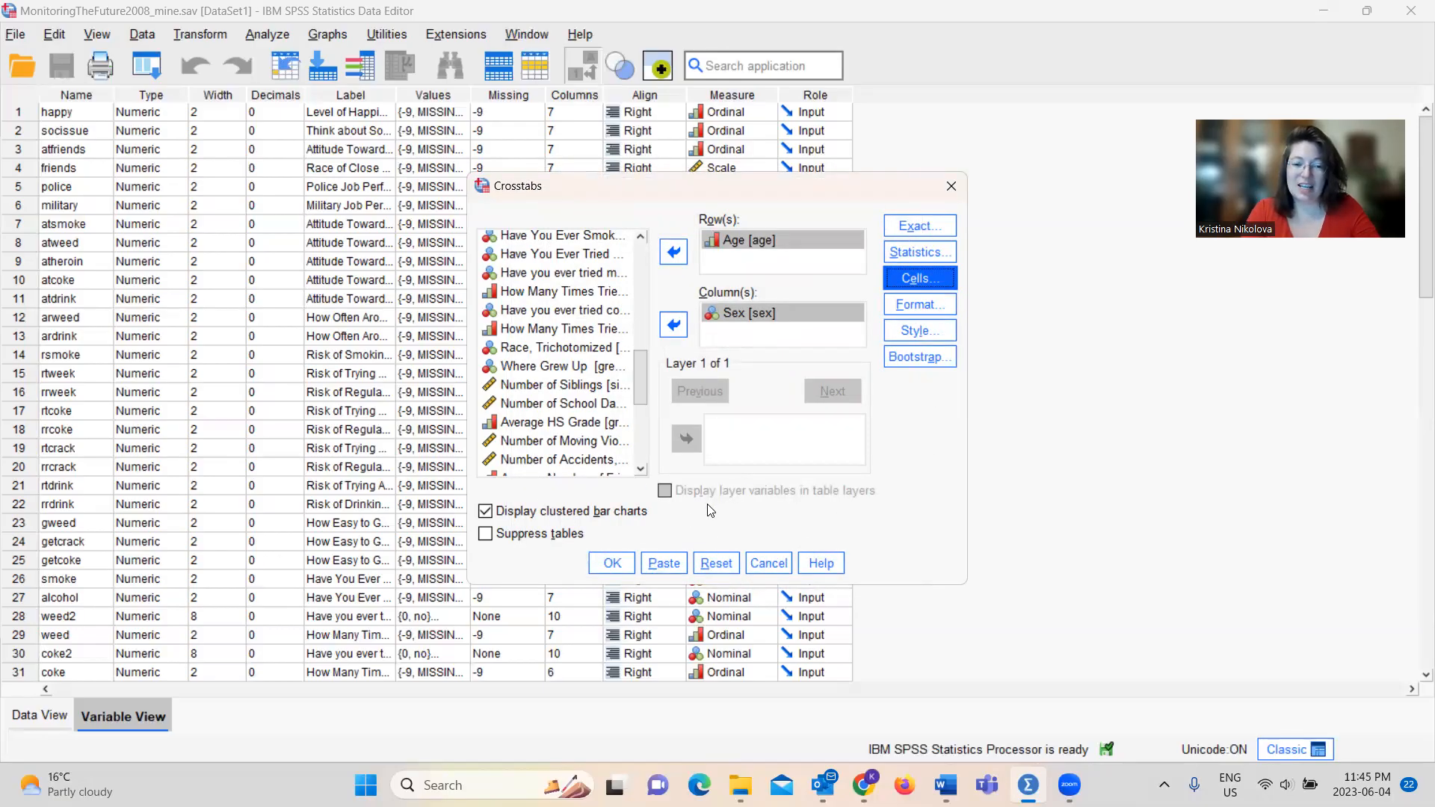
# Paste the crosstab command as syntax and run the whole DATASET ACTIVATE and CROSSTABS block
pyautogui.click(673, 572)
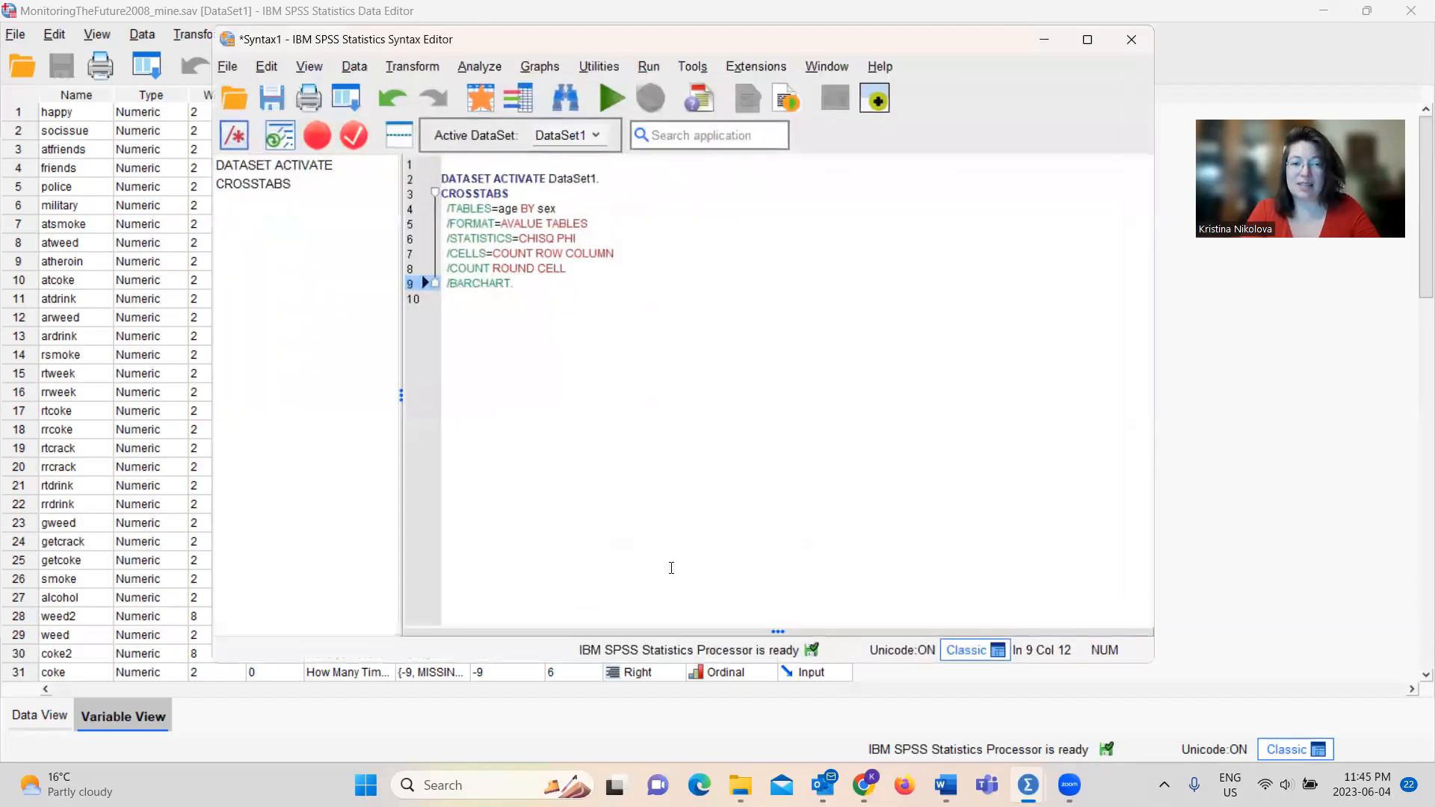
pyautogui.moveTo(528, 286); pyautogui.dragTo(442, 179)
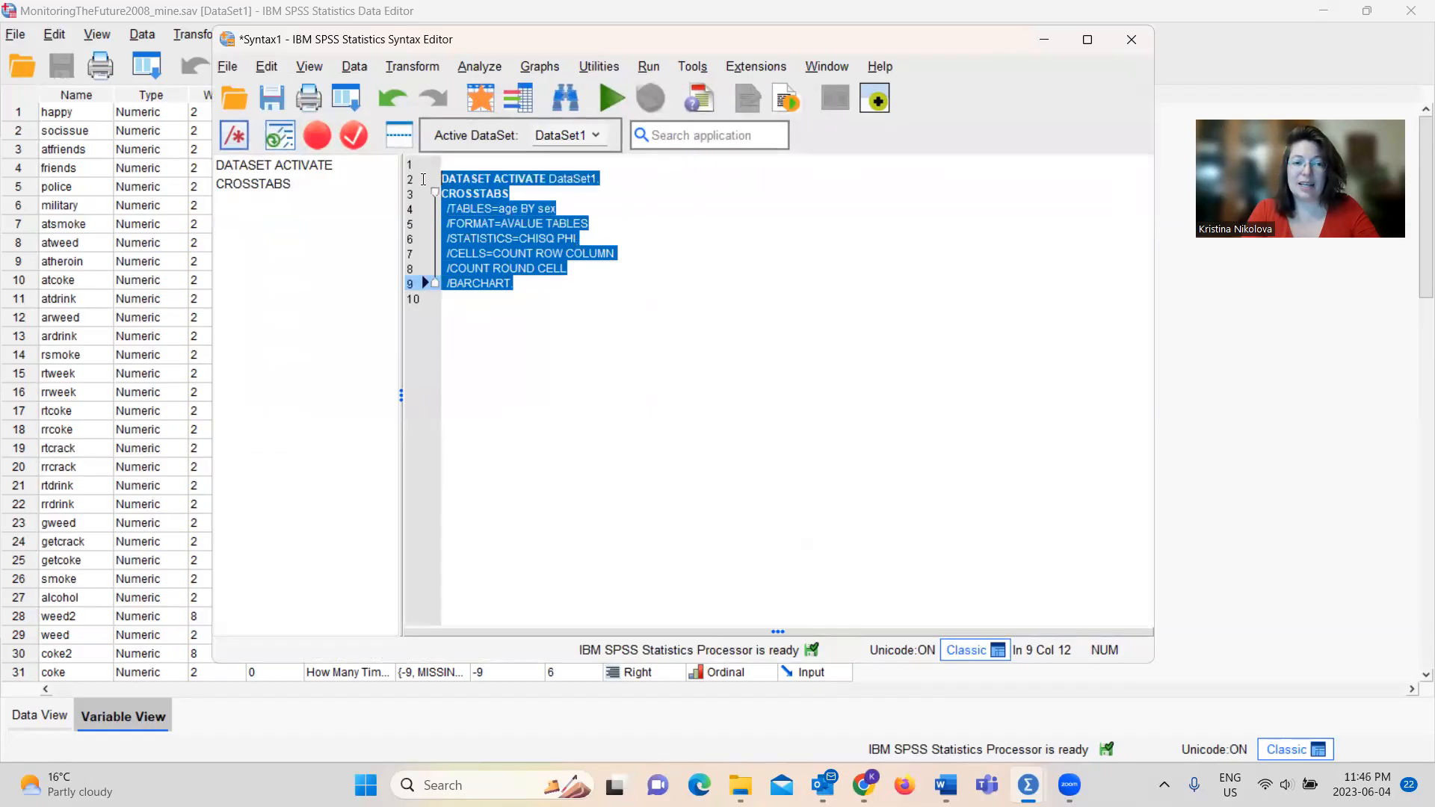
pyautogui.click(610, 97)
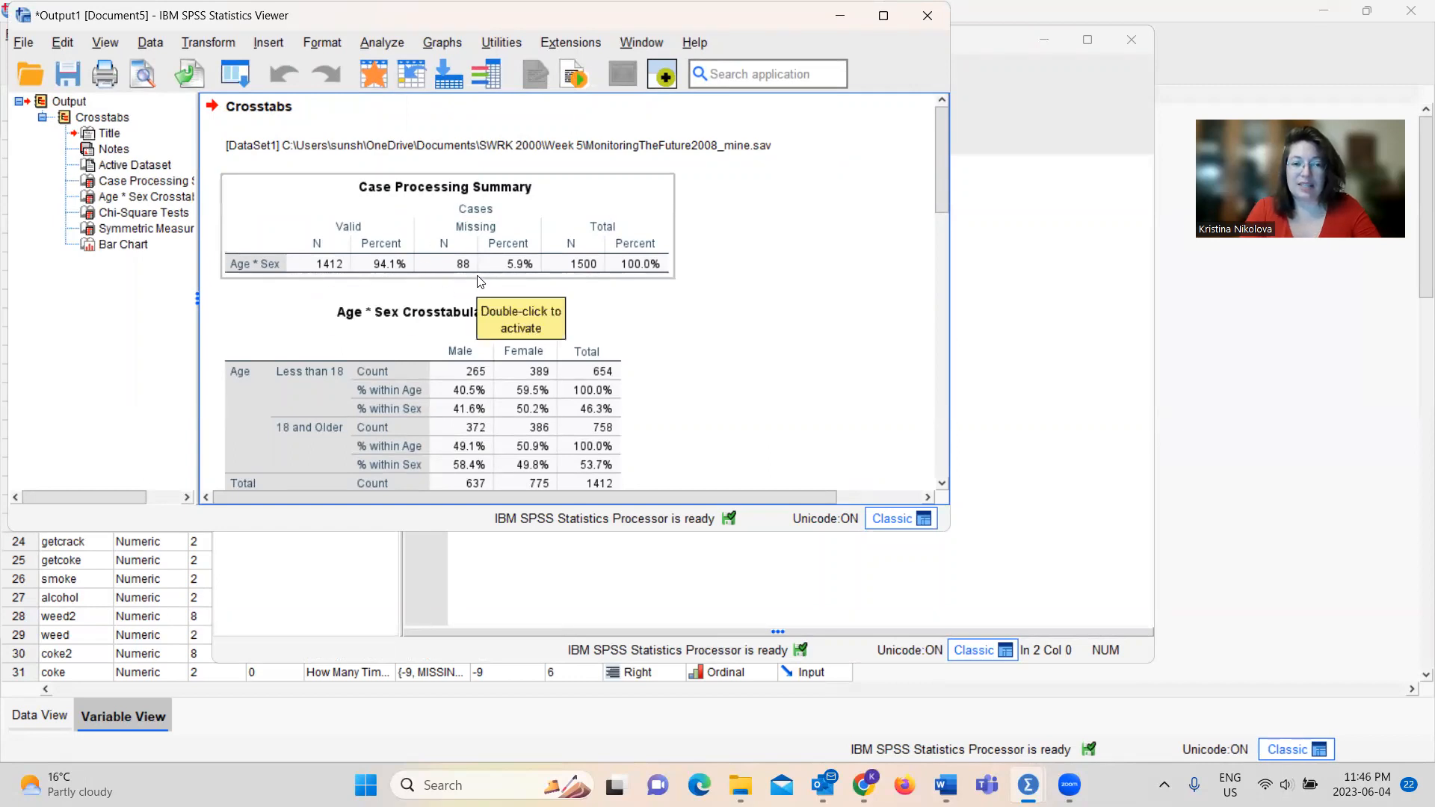
# Examine the Age by Sex crosstabulation, chi-square tests, symmetric measures and clustered bar chart in the output
pyautogui.moveTo(946, 181); pyautogui.dragTo(945, 230)
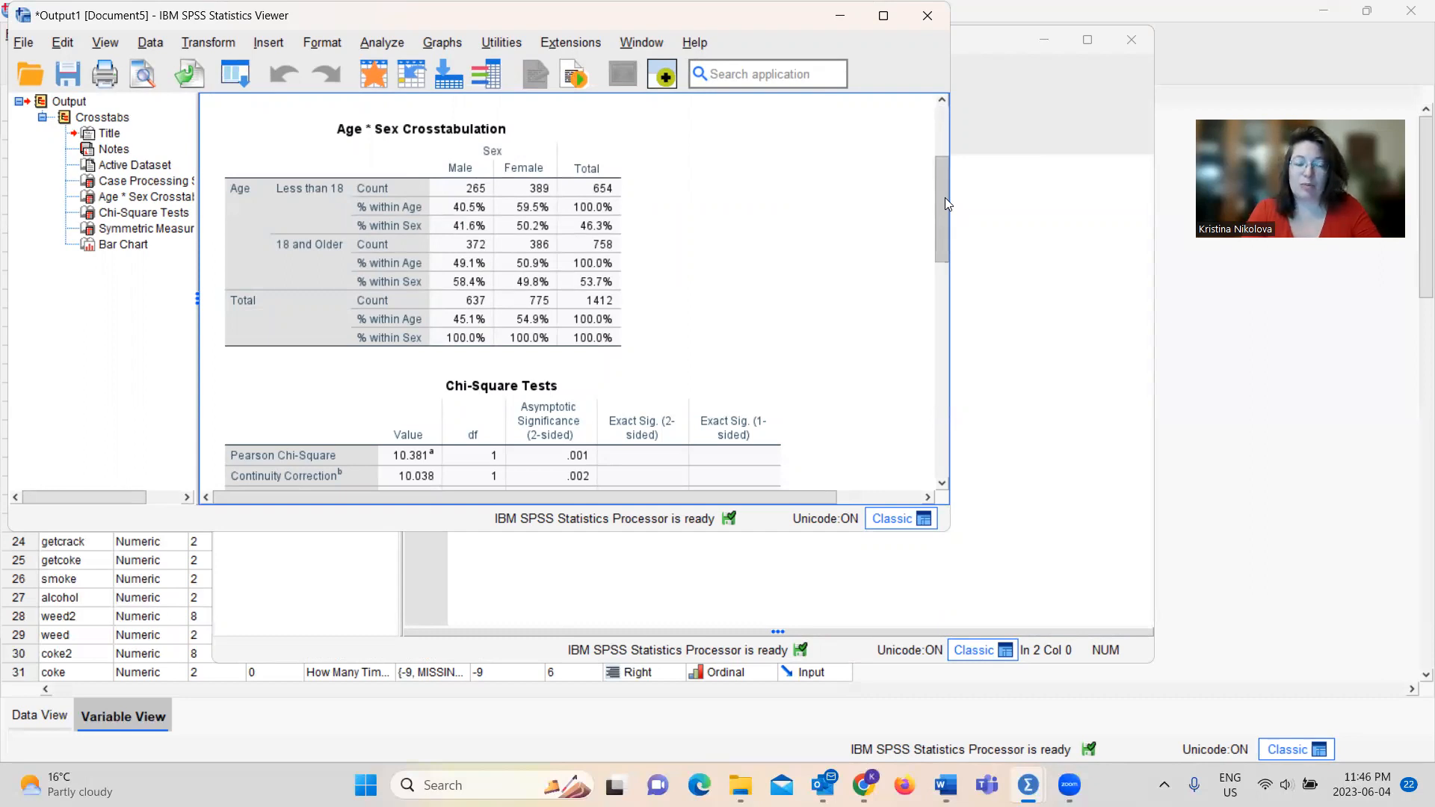
pyautogui.click(615, 266)
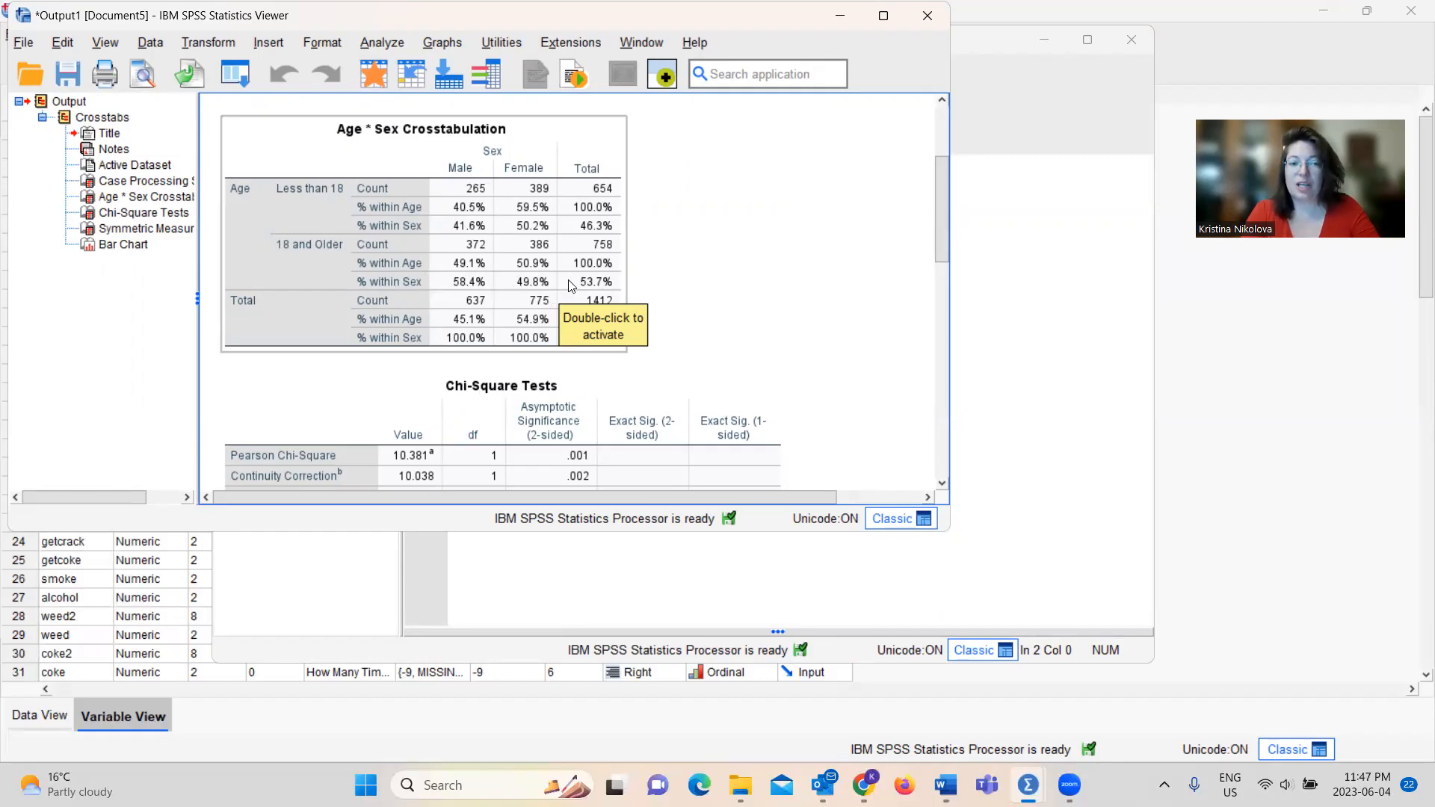
pyautogui.moveTo(940, 246); pyautogui.dragTo(942, 302)
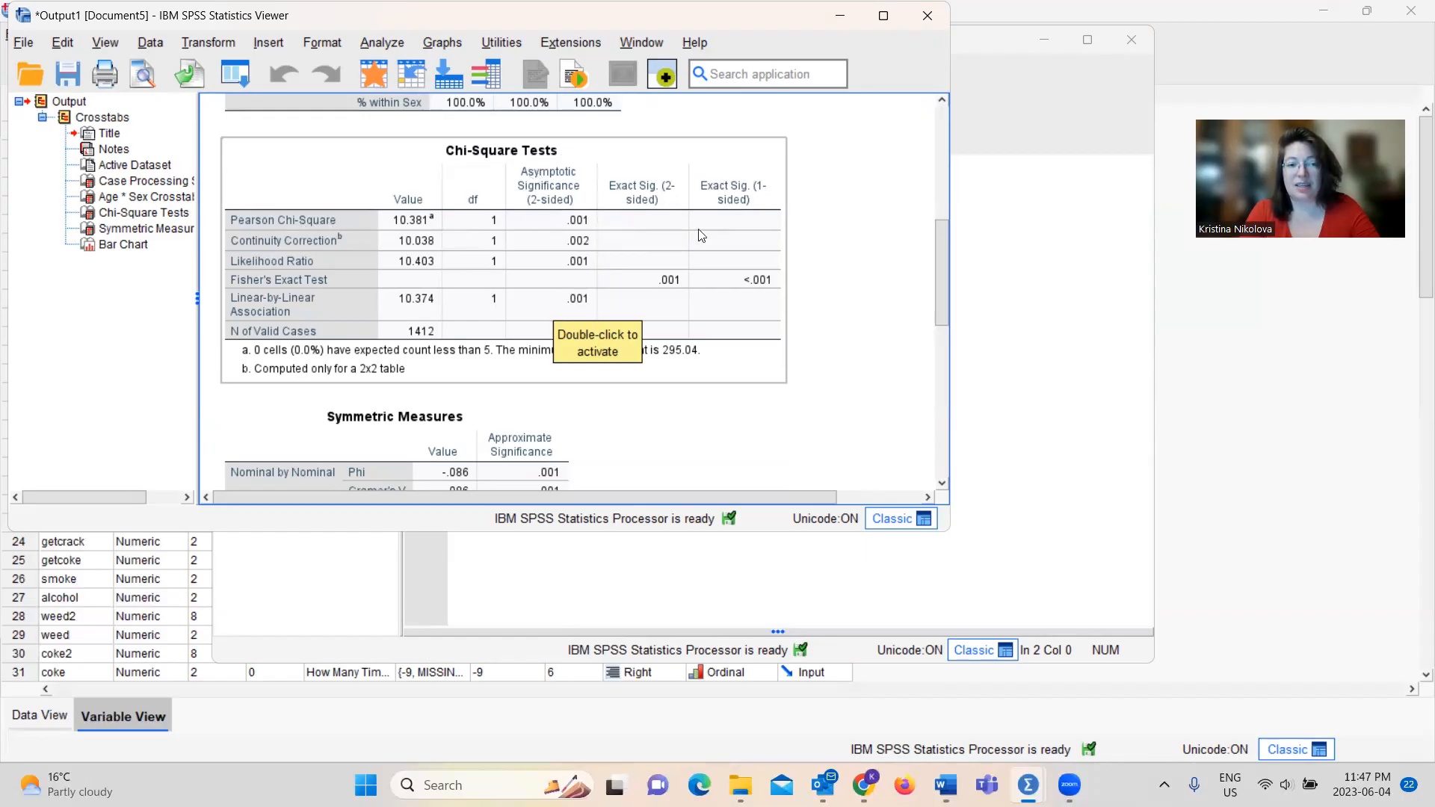
pyautogui.moveTo(939, 252); pyautogui.dragTo(945, 327)
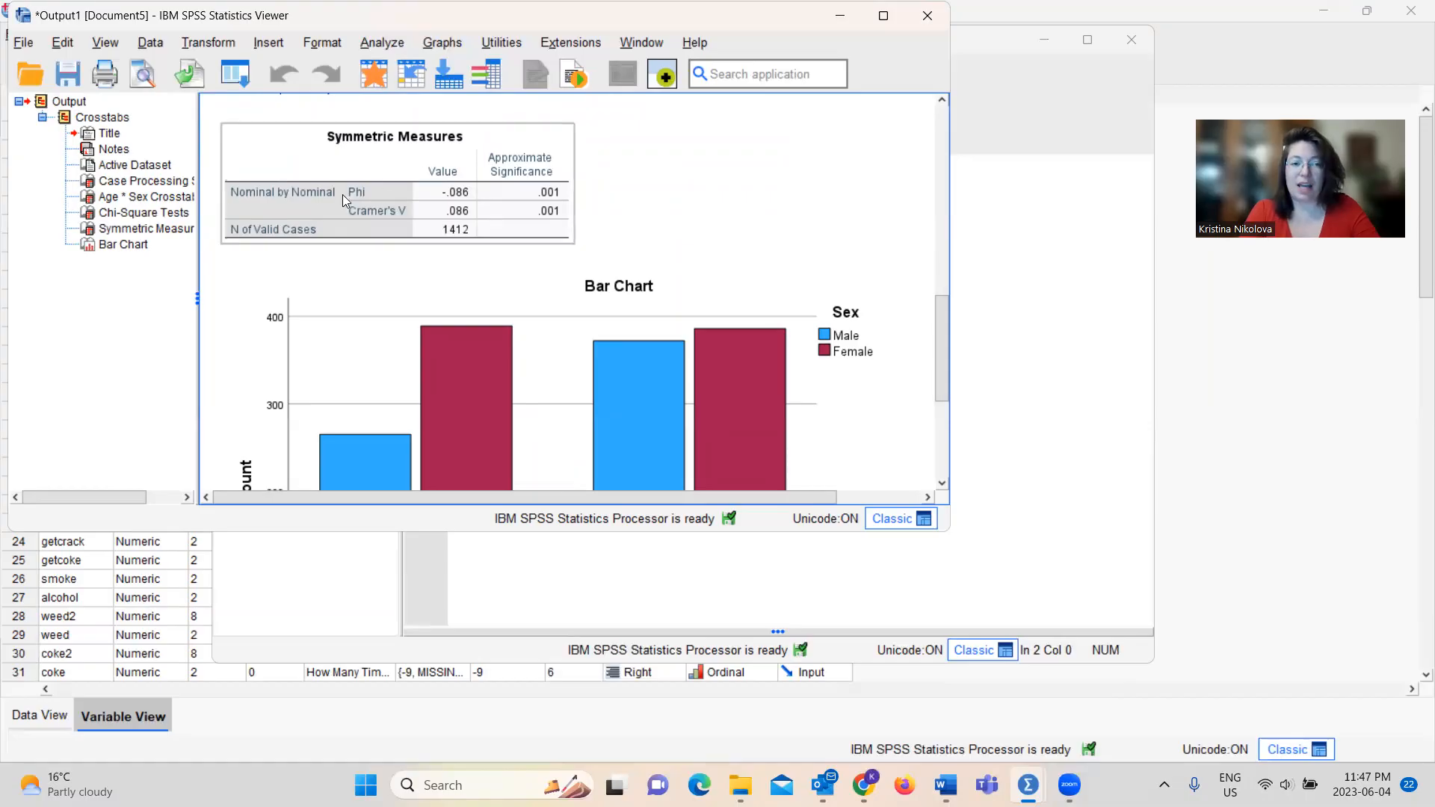
pyautogui.moveTo(943, 343); pyautogui.dragTo(950, 375)
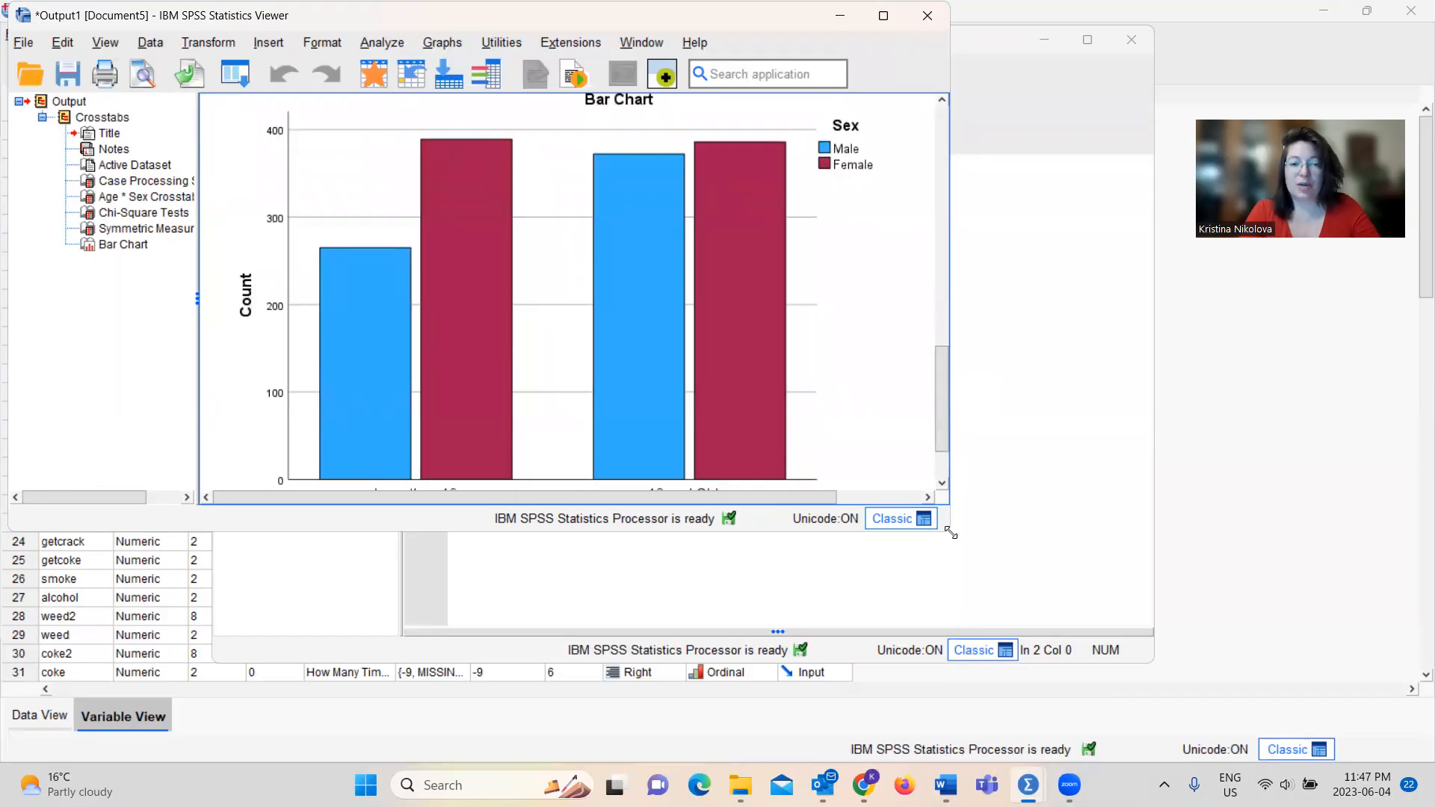
pyautogui.moveTo(950, 532); pyautogui.dragTo(1094, 647)
pyautogui.moveTo(1084, 561); pyautogui.dragTo(1083, 545)
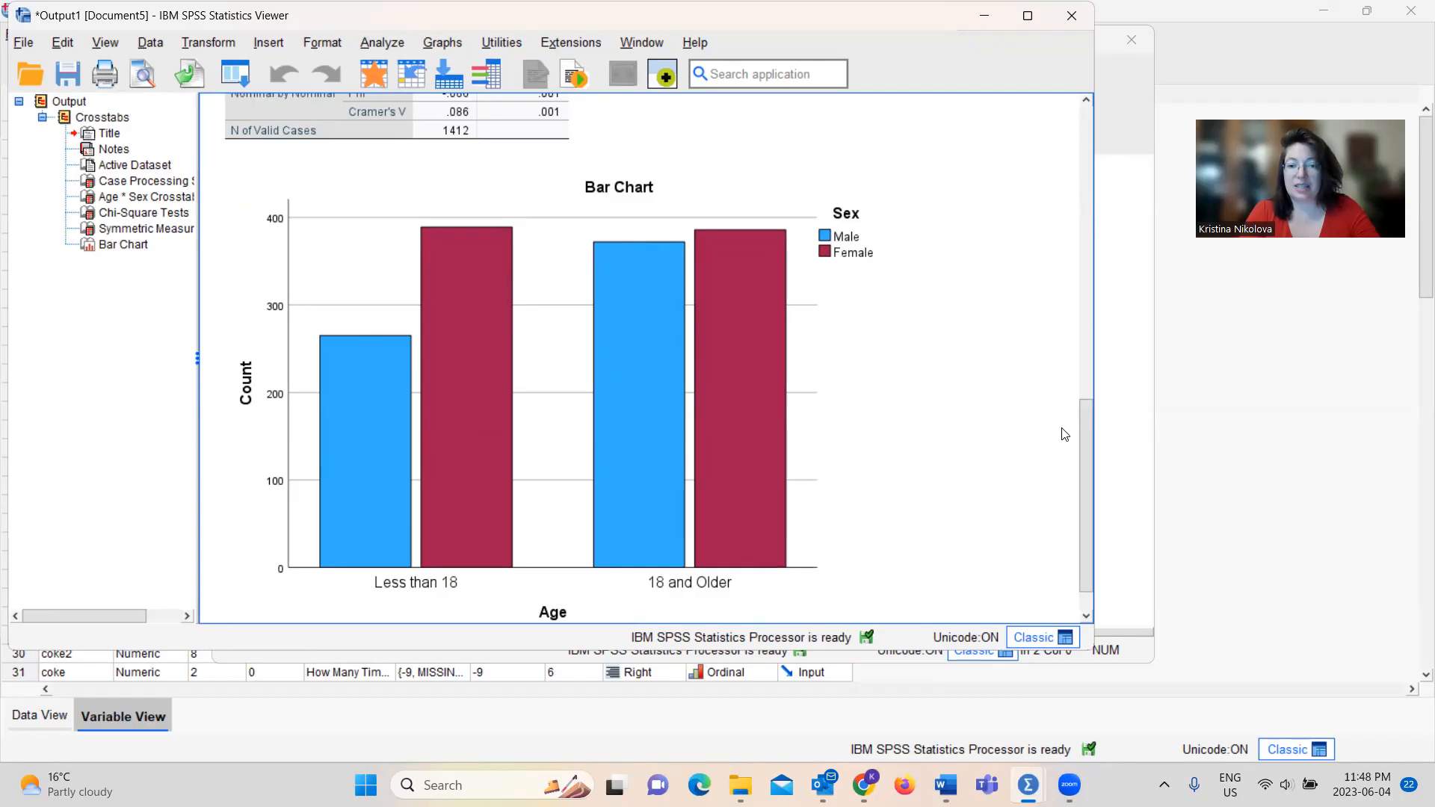
pyautogui.moveTo(1082, 441); pyautogui.dragTo(1087, 470)
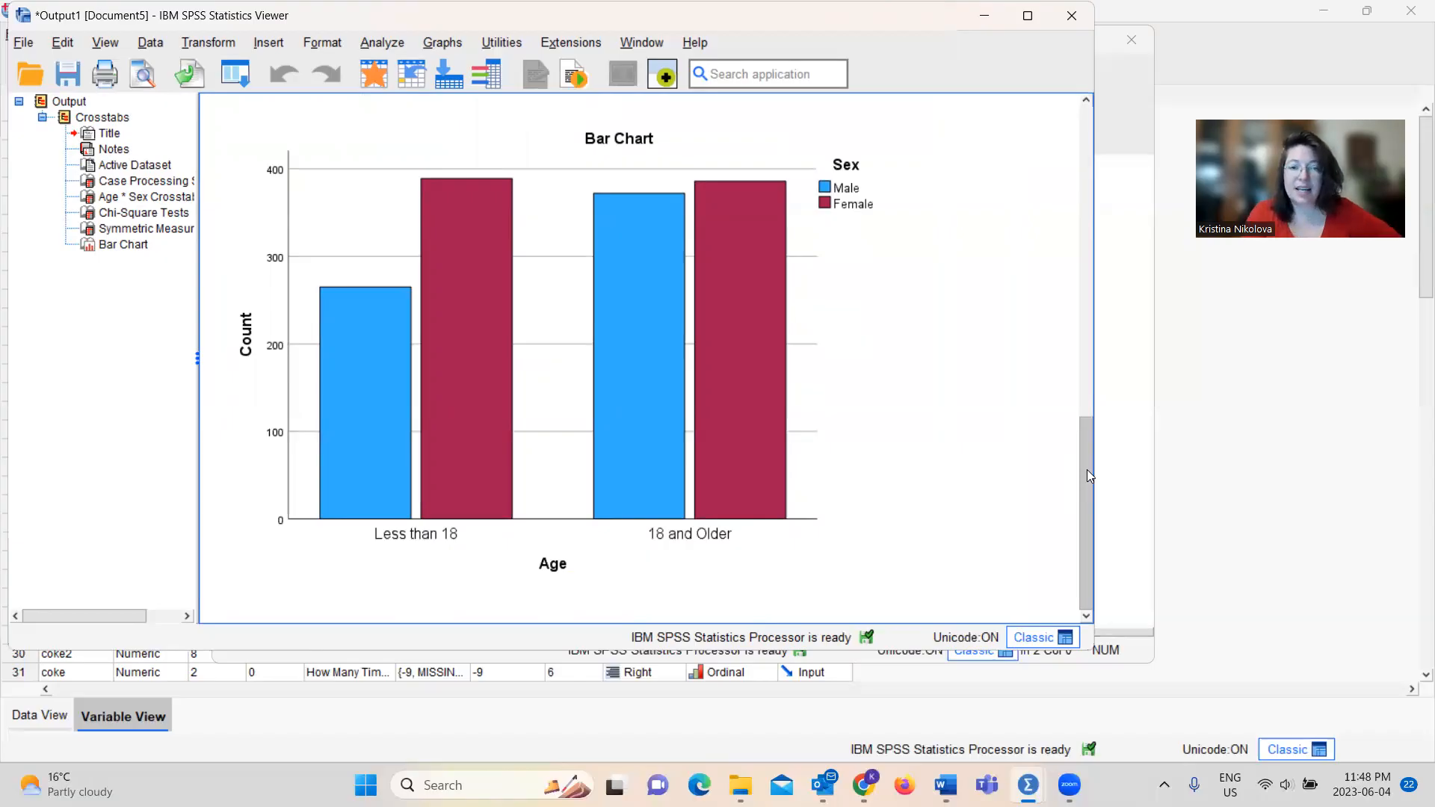
# Reopen the Crosstabs setup from the data editor and remove Age from the rows and Sex from the columns
pyautogui.click(1241, 444)
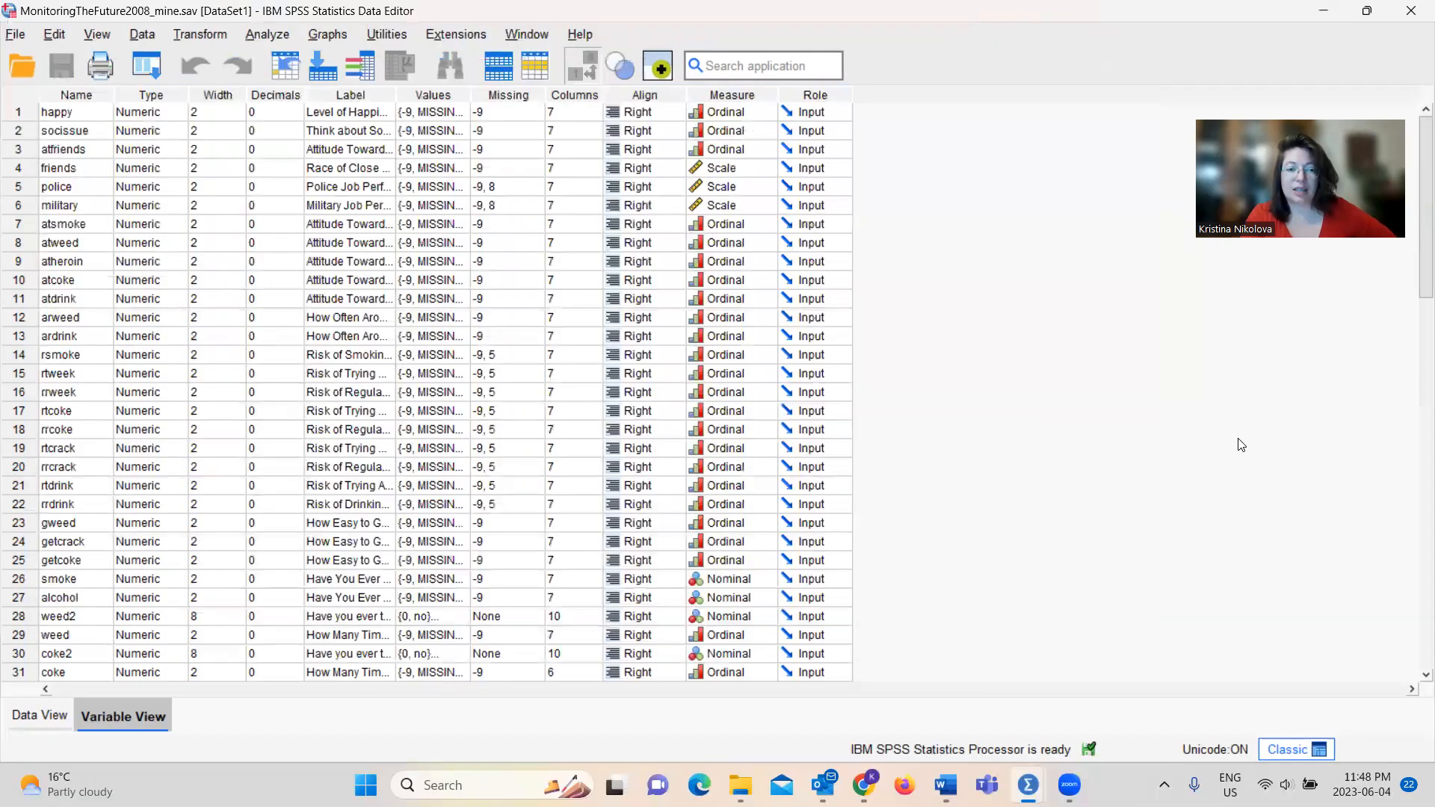
pyautogui.click(256, 34)
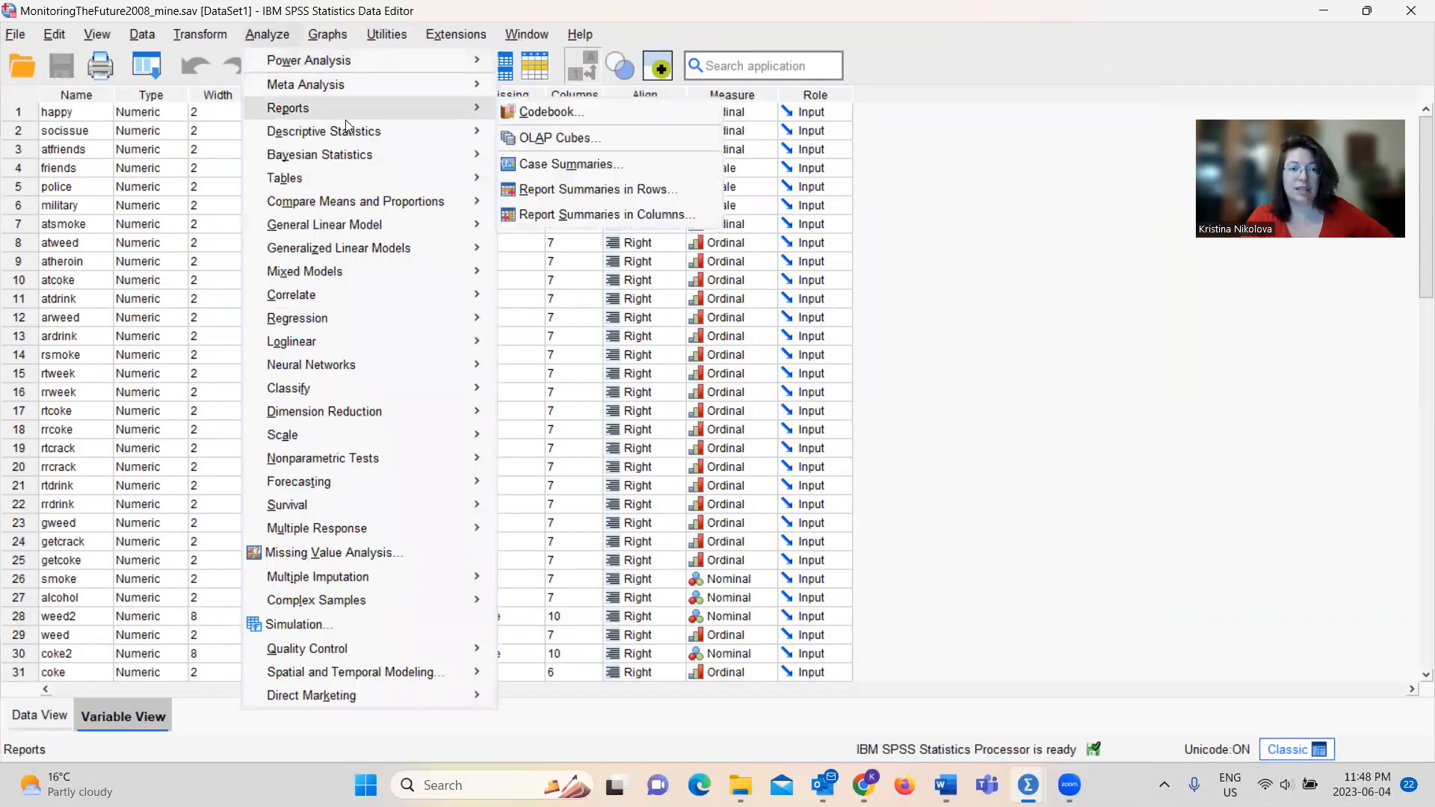
pyautogui.moveTo(354, 132)
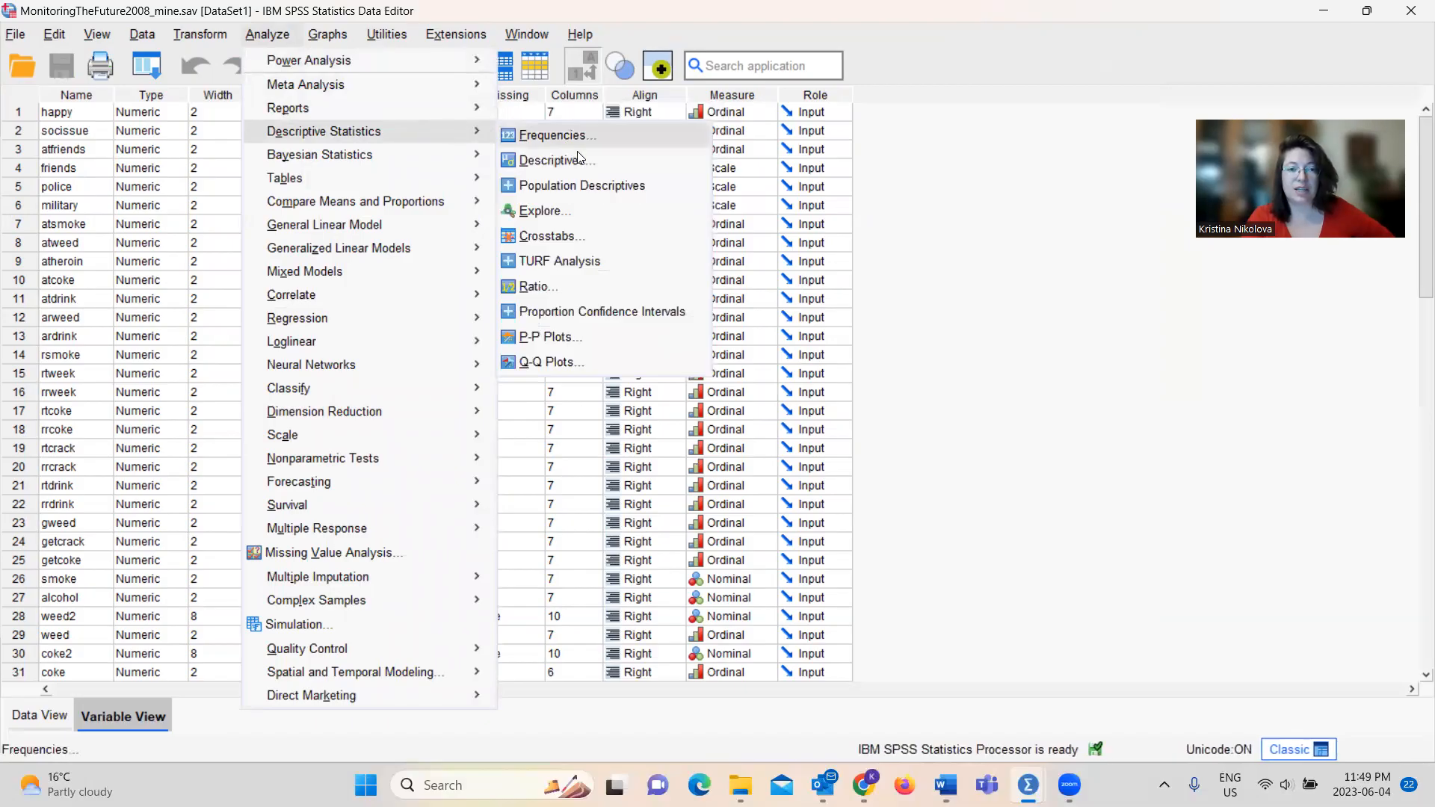
pyautogui.click(562, 236)
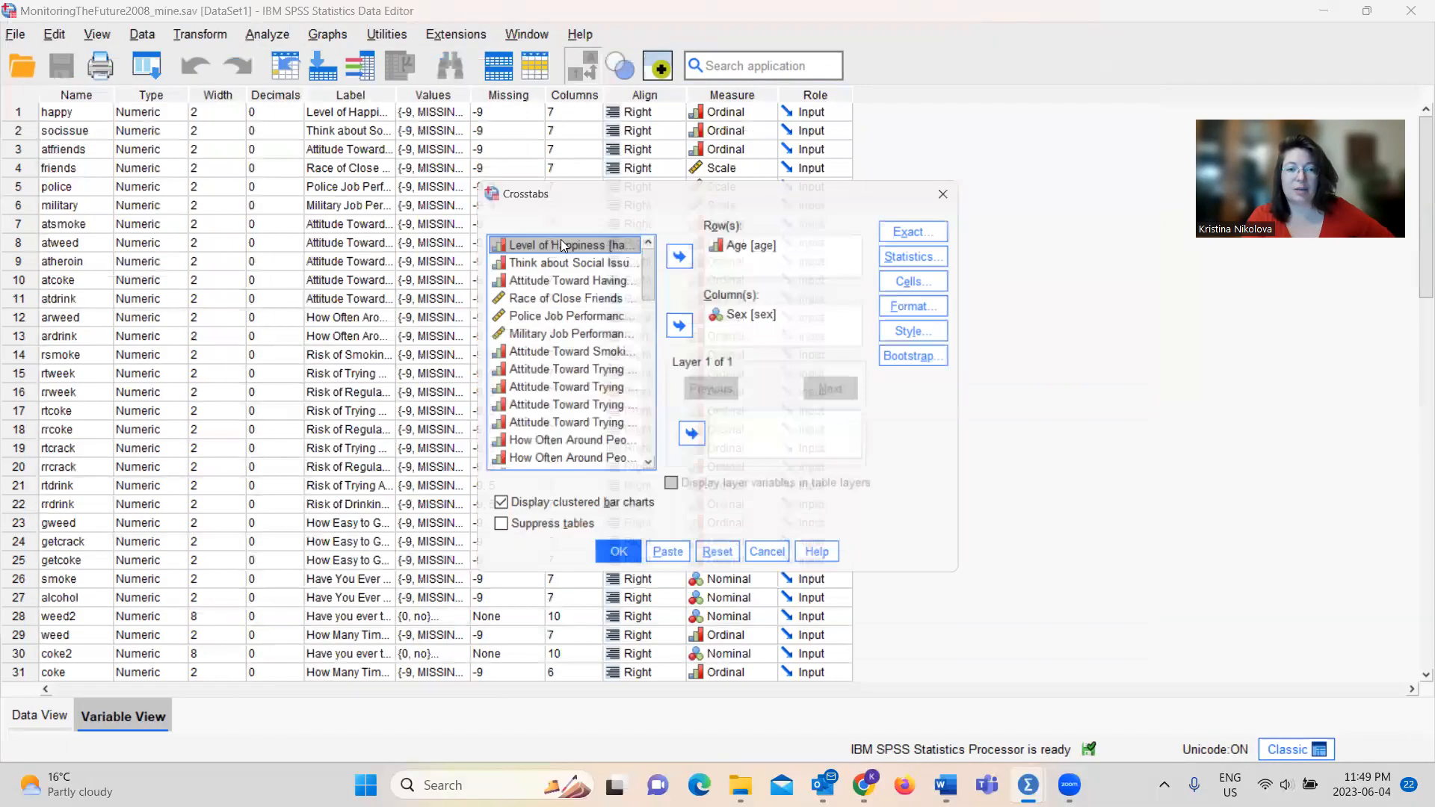
pyautogui.click(754, 240)
pyautogui.click(689, 253)
pyautogui.click(762, 313)
pyautogui.click(679, 324)
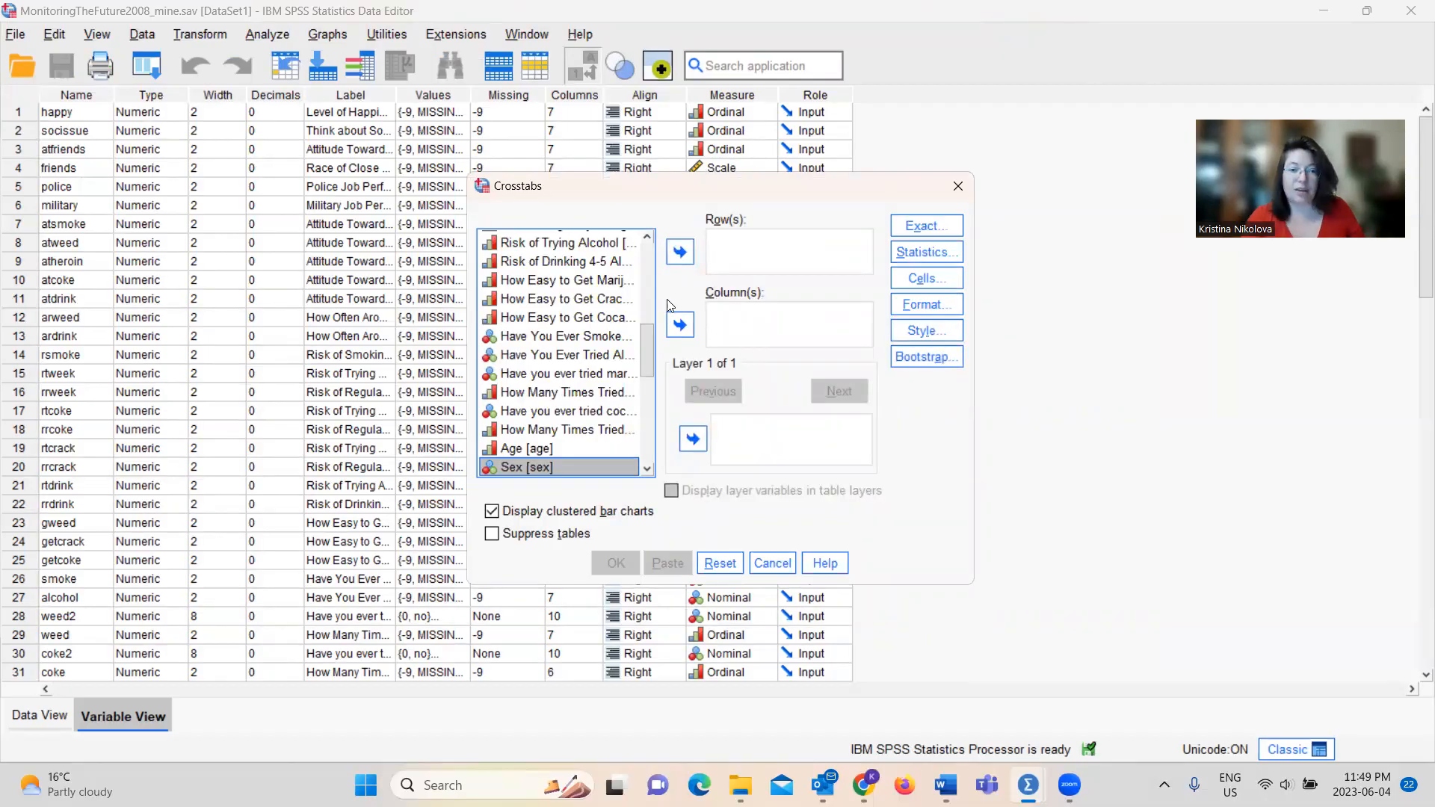
# Assign Level of Happiness to the crosstab's rows and Race of Close Friends to its columns
pyautogui.moveTo(647, 335); pyautogui.dragTo(647, 250)
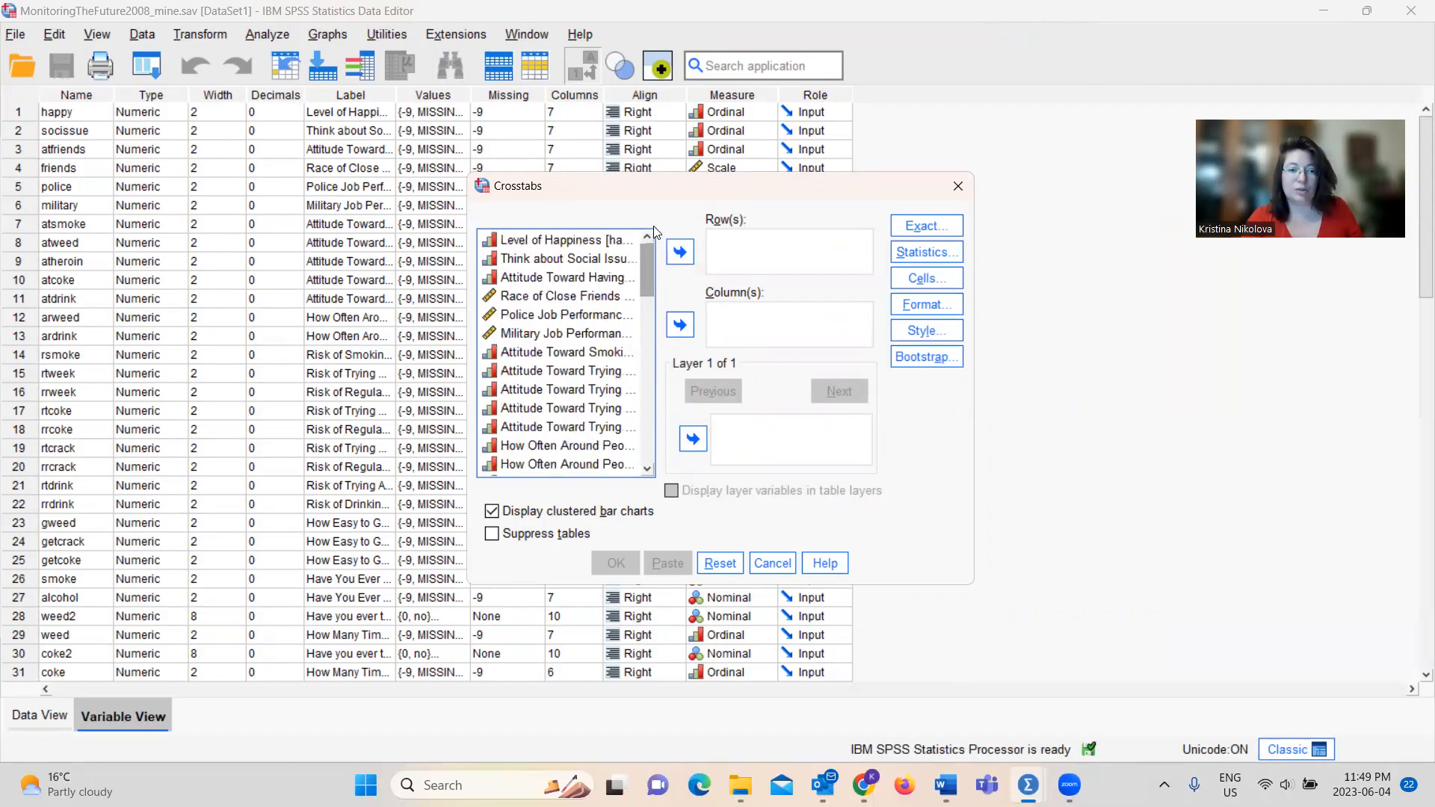
pyautogui.click(578, 239)
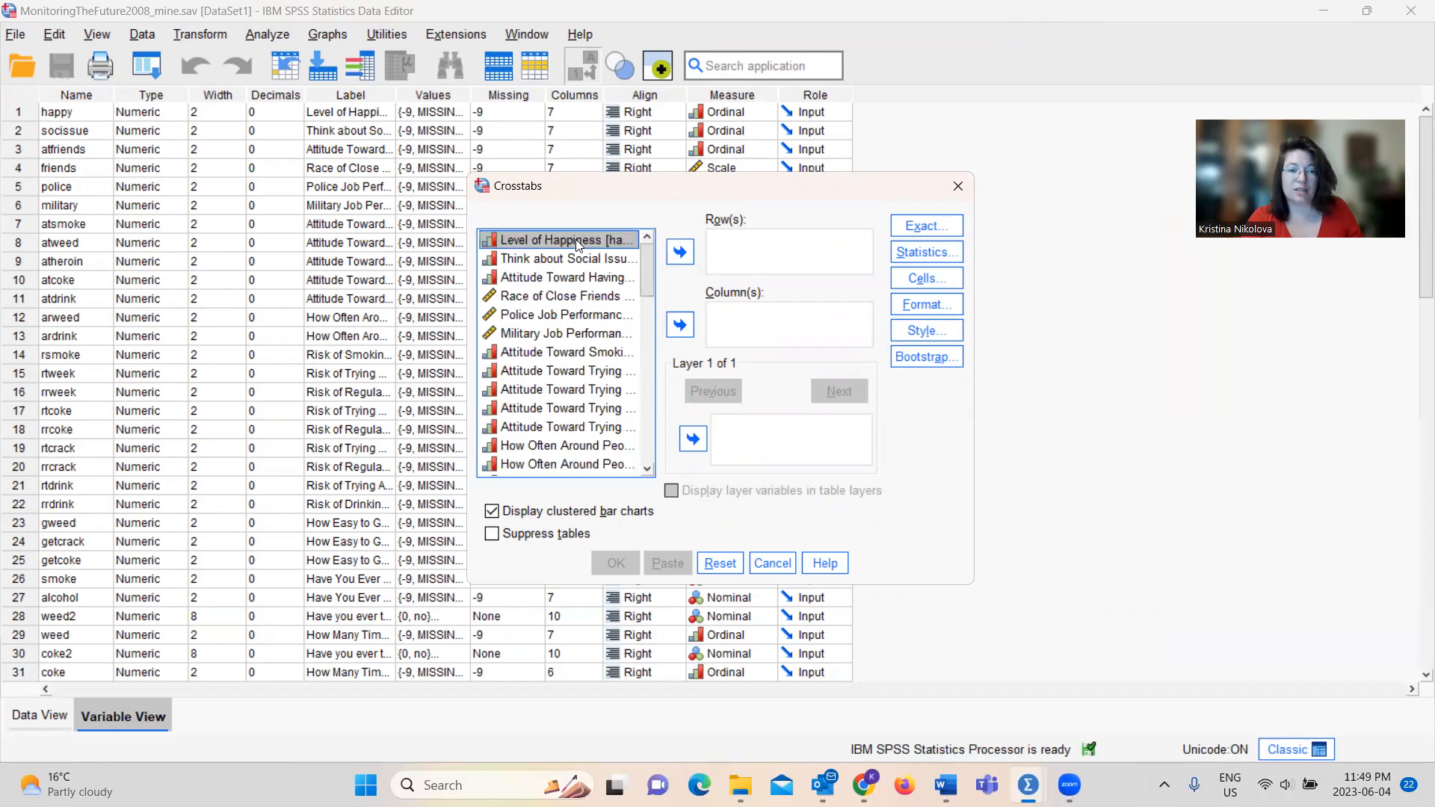
pyautogui.click(679, 254)
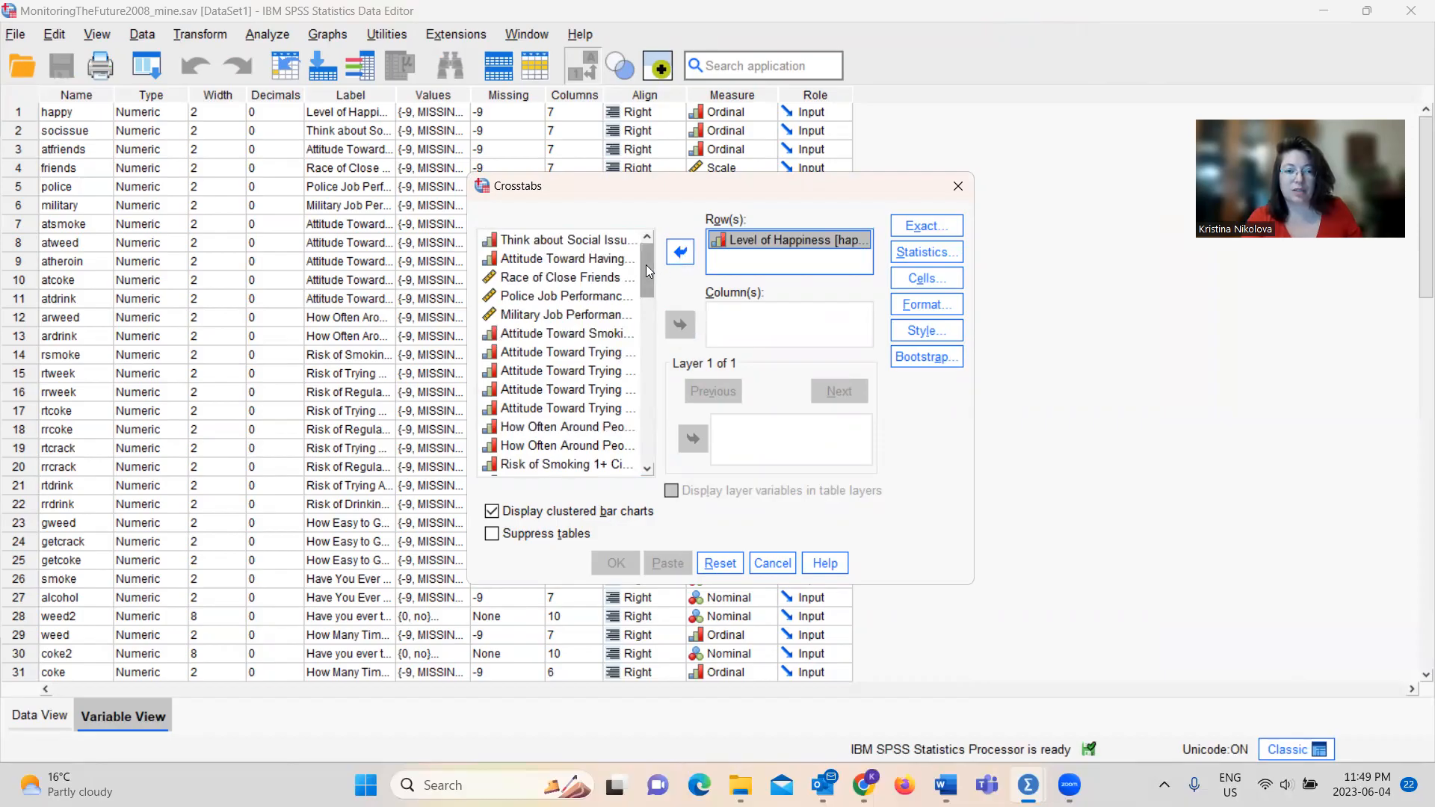
pyautogui.click(584, 277)
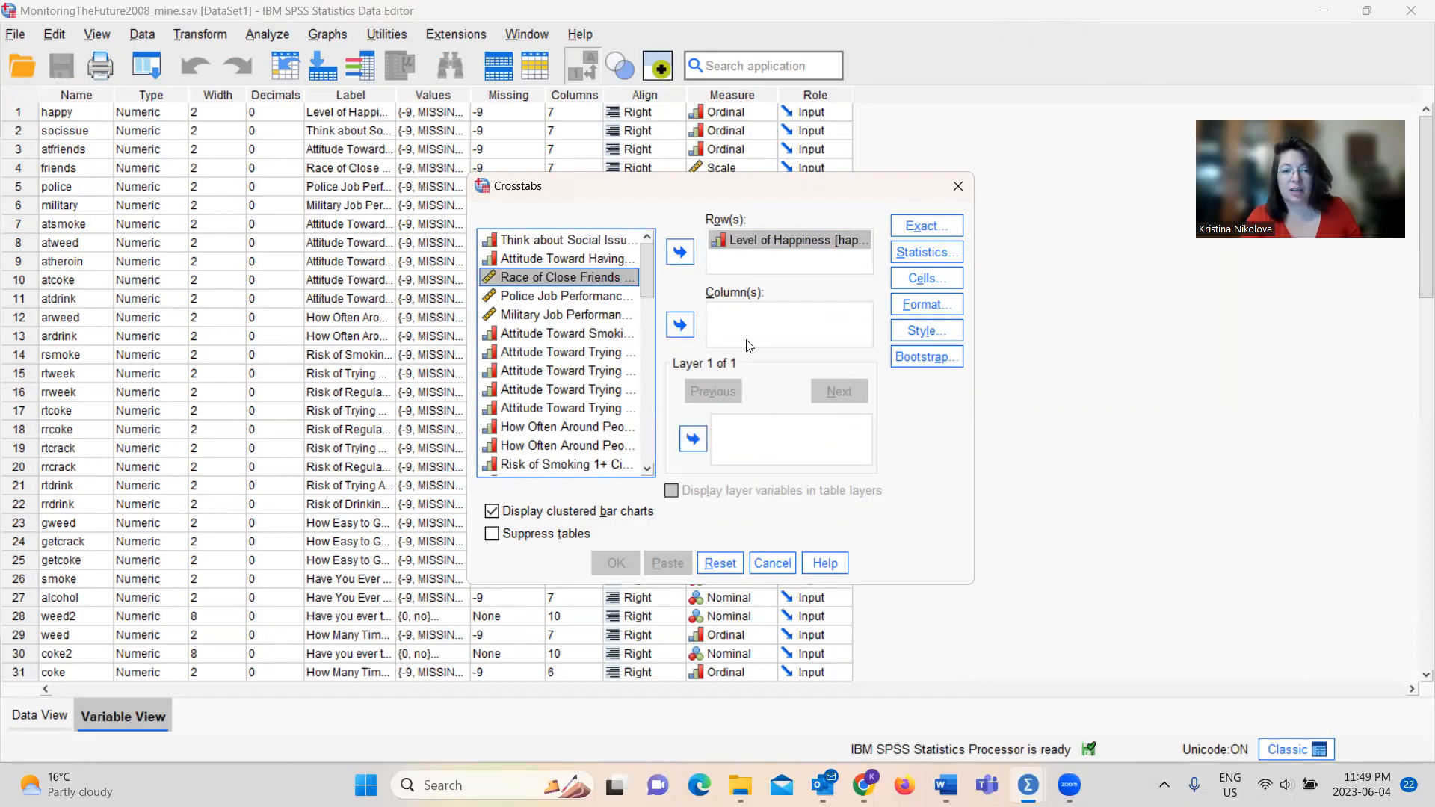
pyautogui.click(680, 324)
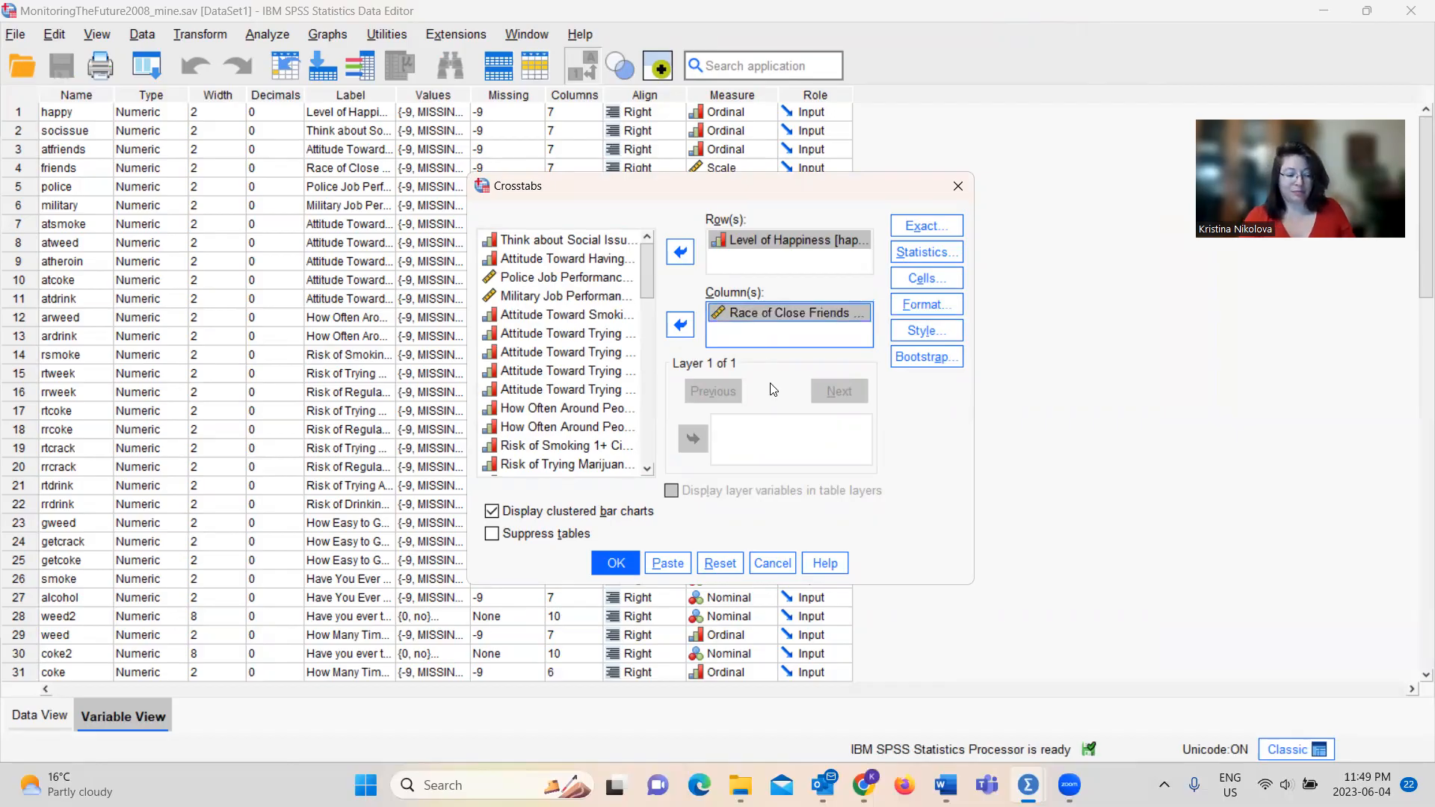
# Try the Exact method in the crosstab's exact test settings and return it to Asymptotic only
pyautogui.click(927, 226)
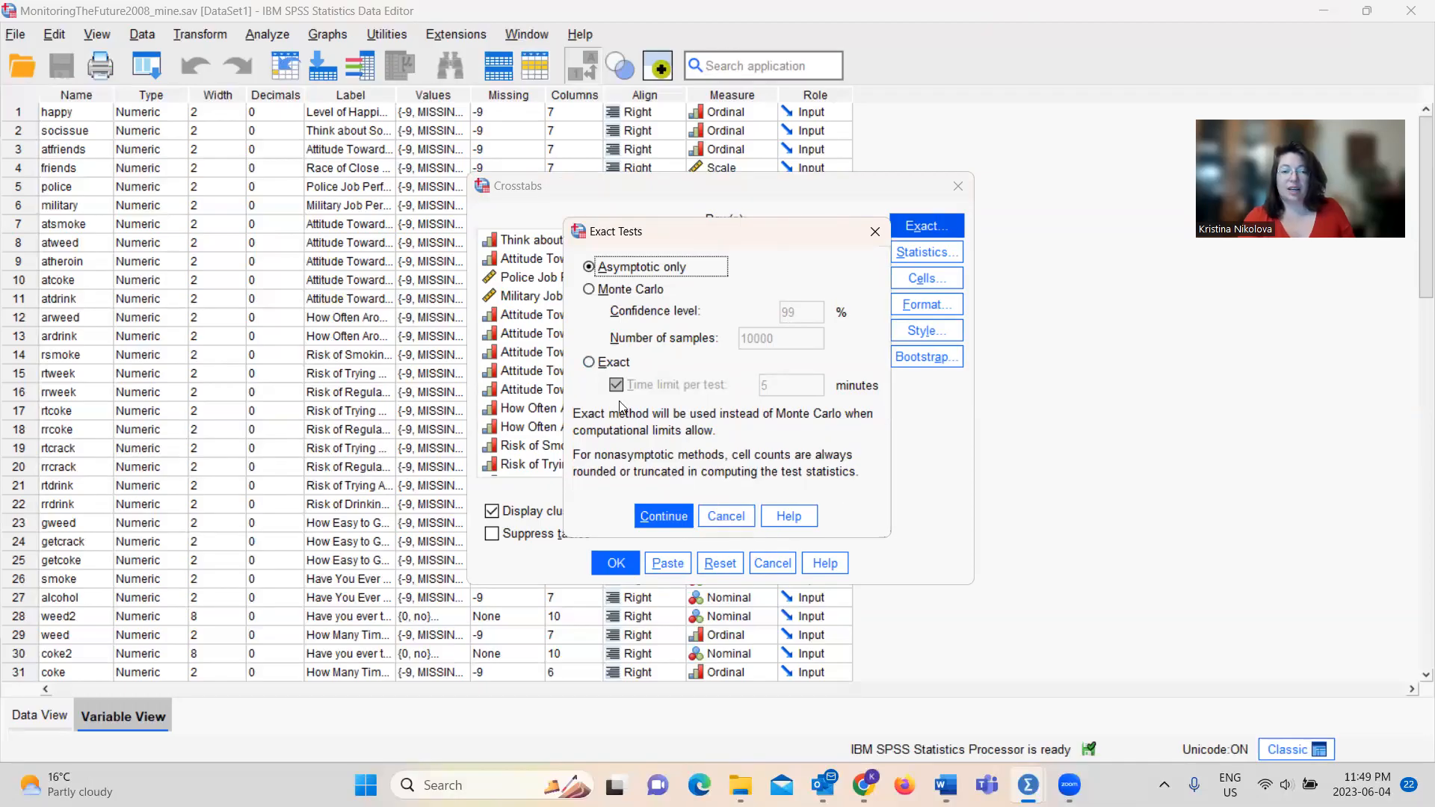
pyautogui.click(588, 366)
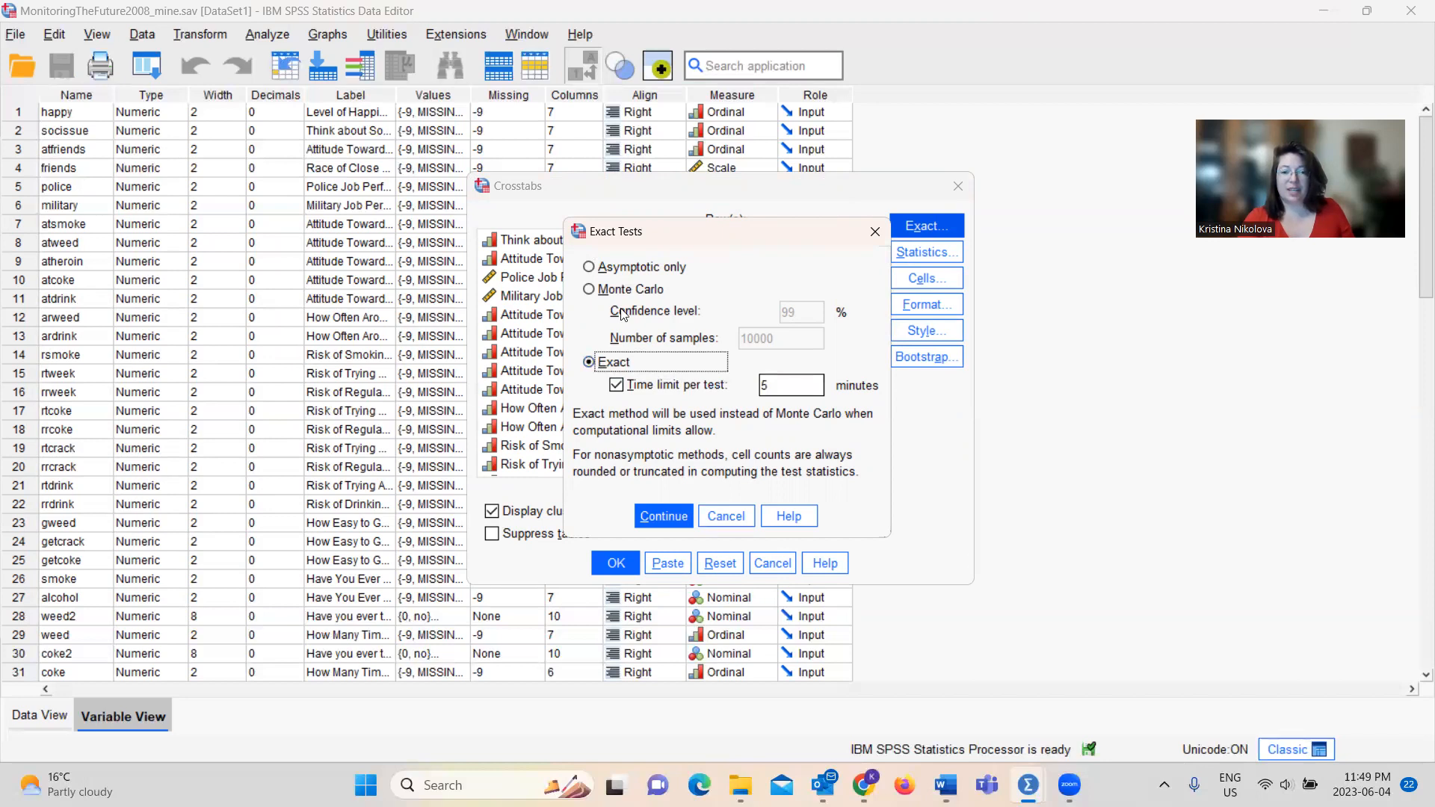
pyautogui.click(593, 269)
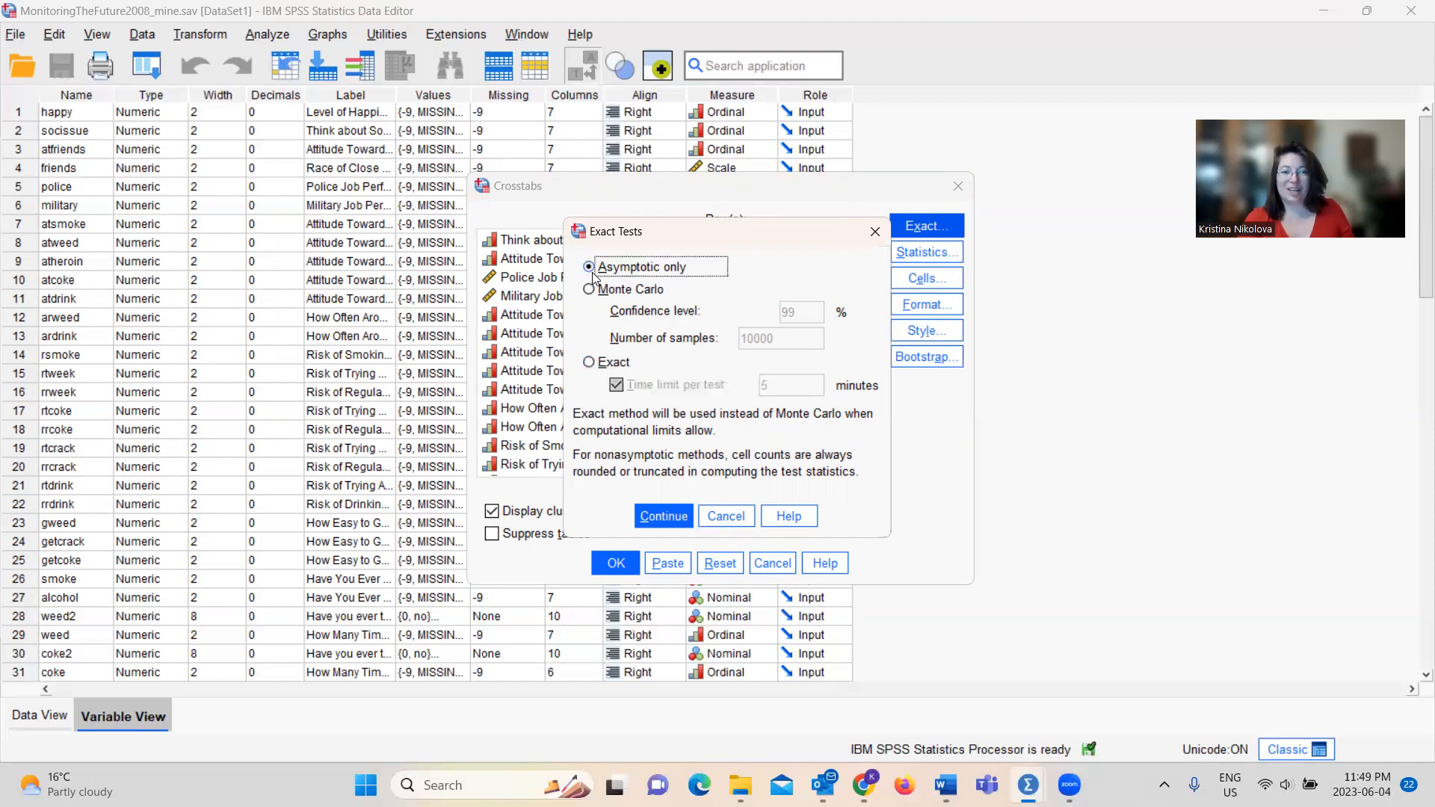
pyautogui.click(677, 514)
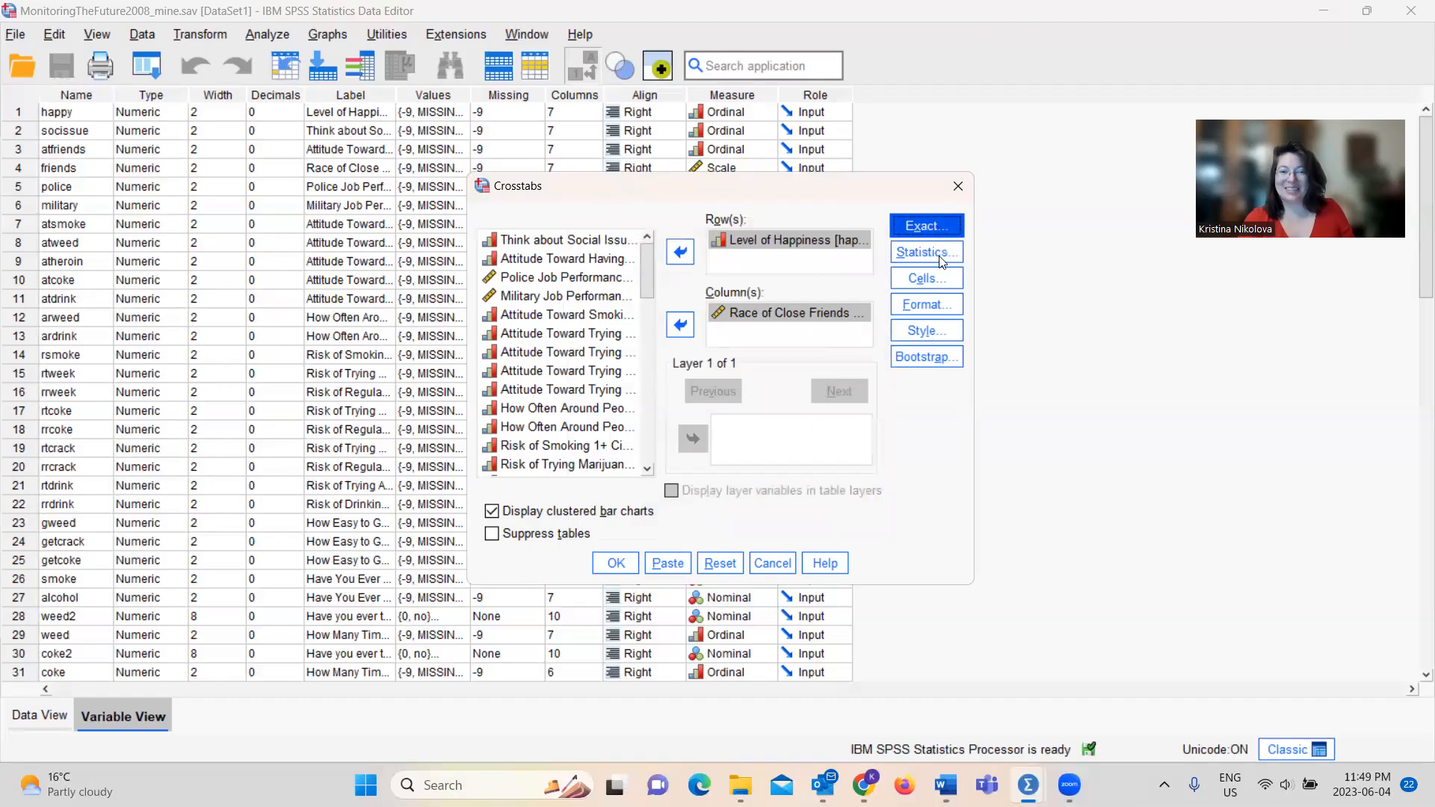
# Check that the crosstab requests Chi-square, Phi and Cramer's V, observed counts, and row and column percentages
pyautogui.click(939, 257)
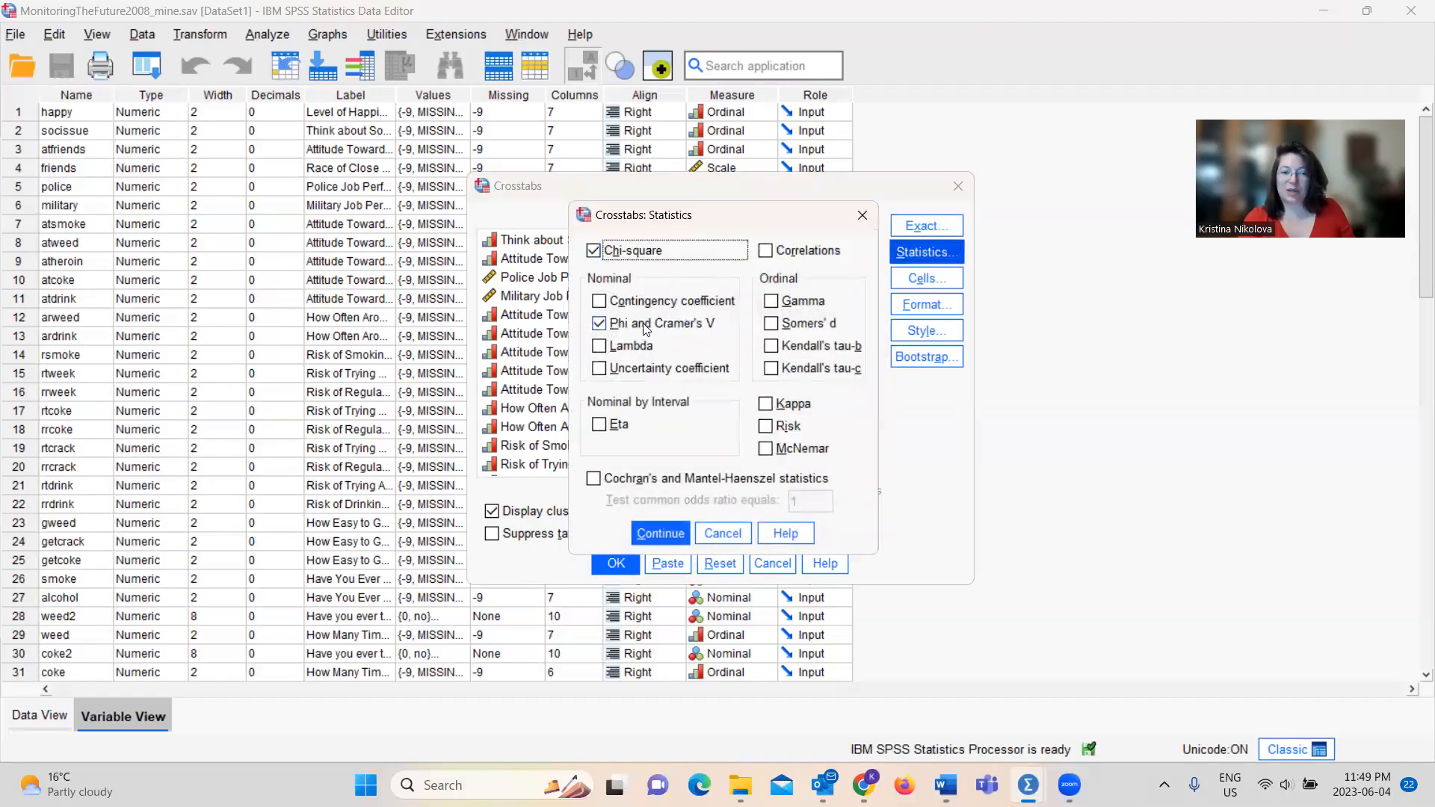
pyautogui.click(644, 535)
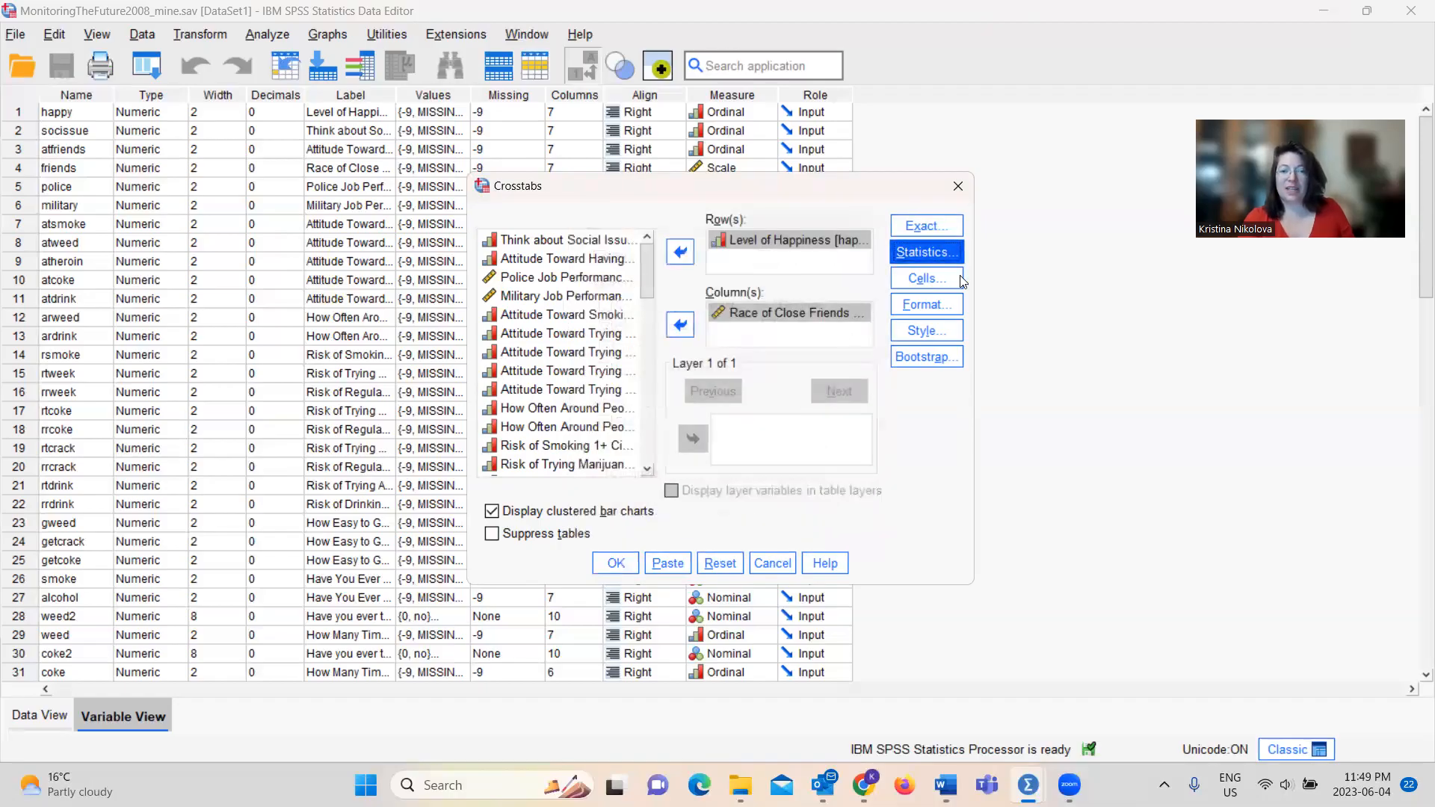
pyautogui.click(926, 280)
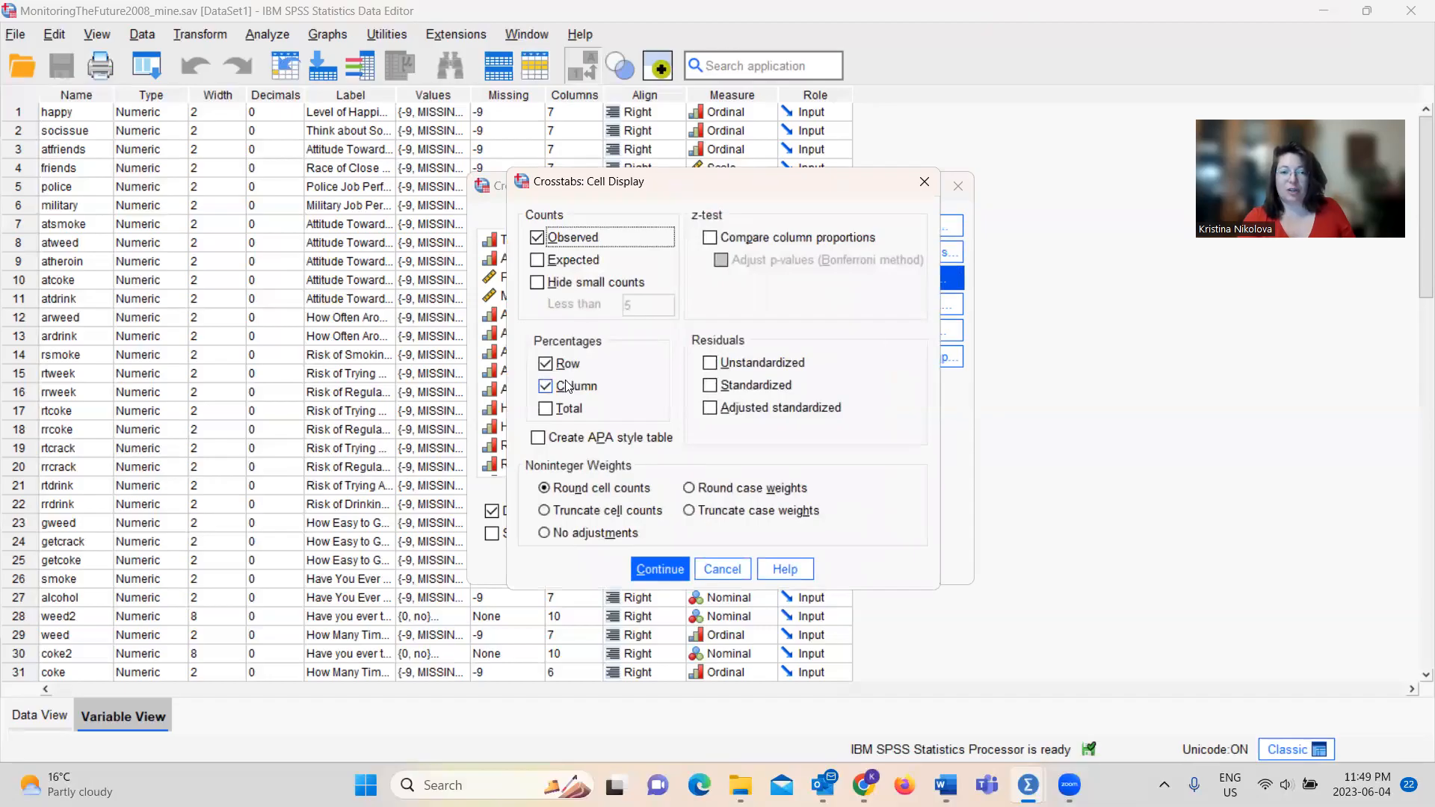
pyautogui.click(644, 569)
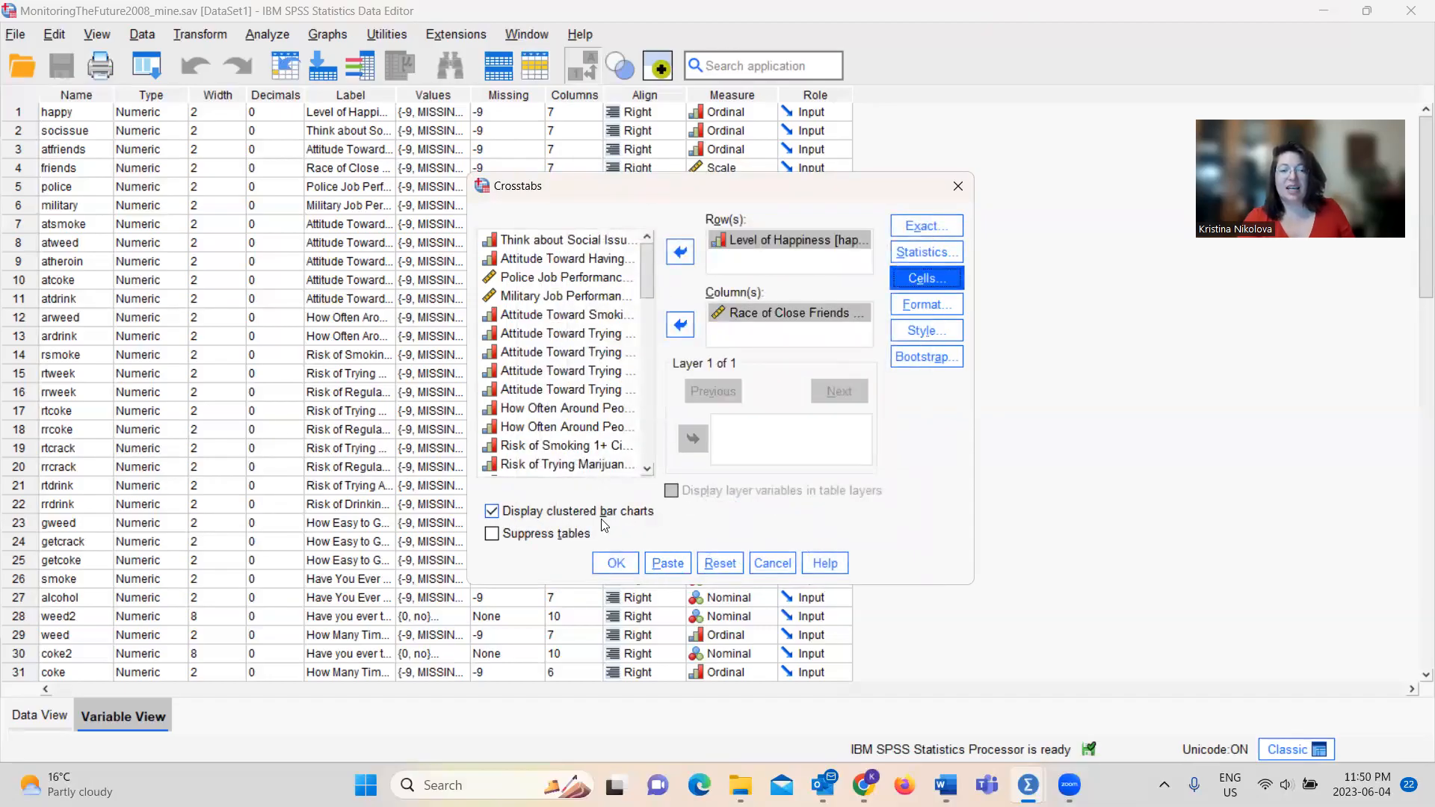
# Paste the Level of Happiness by Race of Close Friends crosstab as syntax and run that block
pyautogui.click(676, 561)
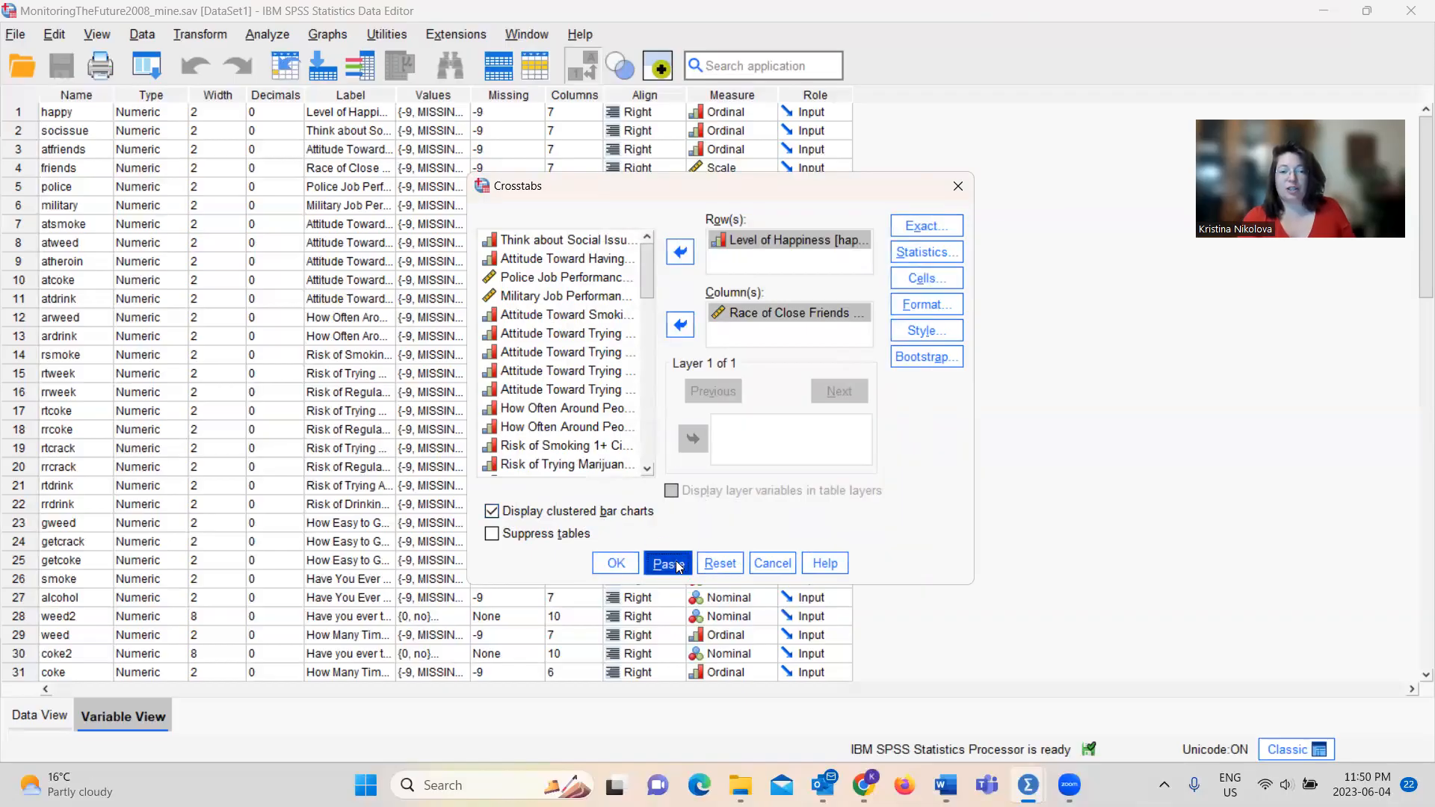
pyautogui.moveTo(1027, 783)
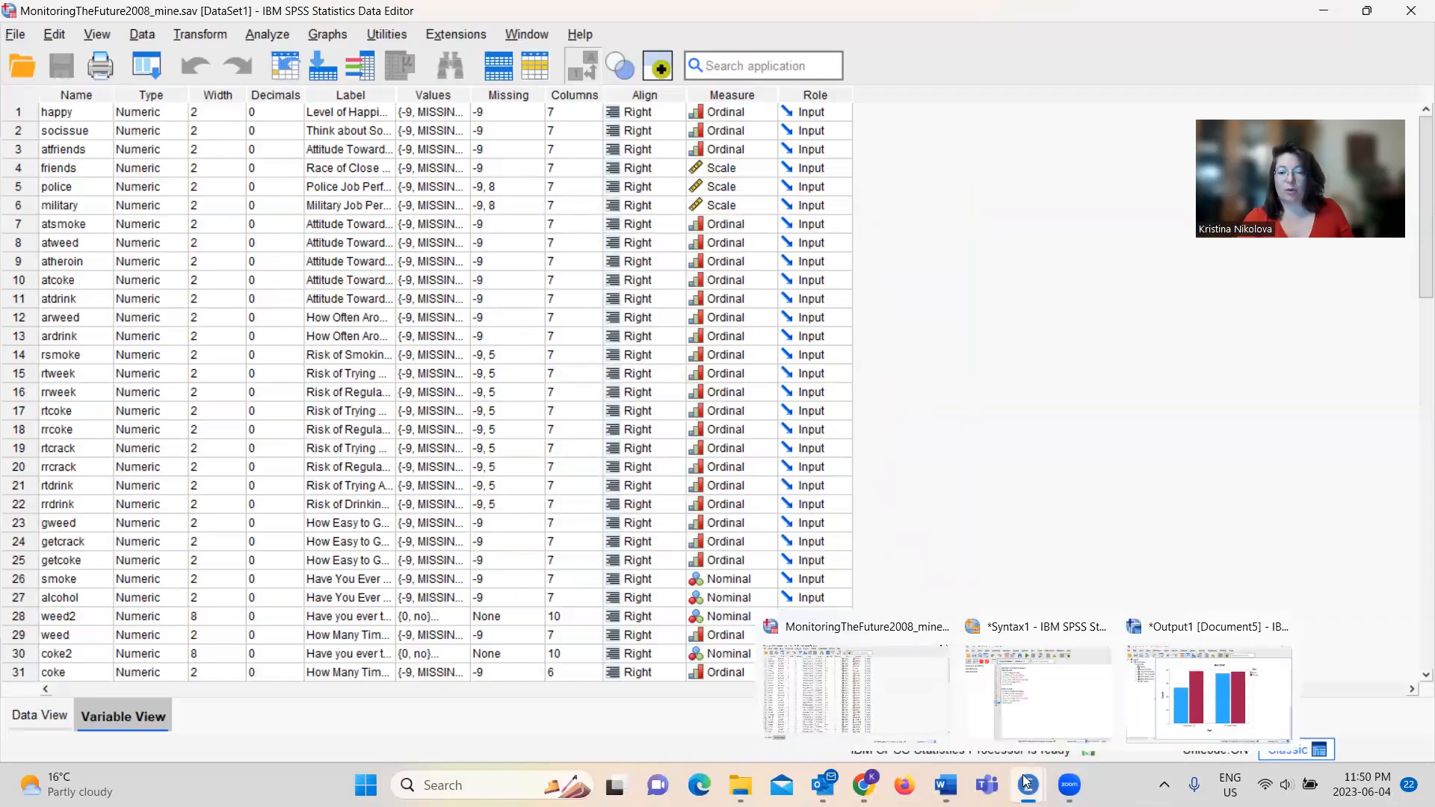
pyautogui.click(1037, 691)
pyautogui.moveTo(523, 403); pyautogui.dragTo(434, 312)
pyautogui.click(615, 93)
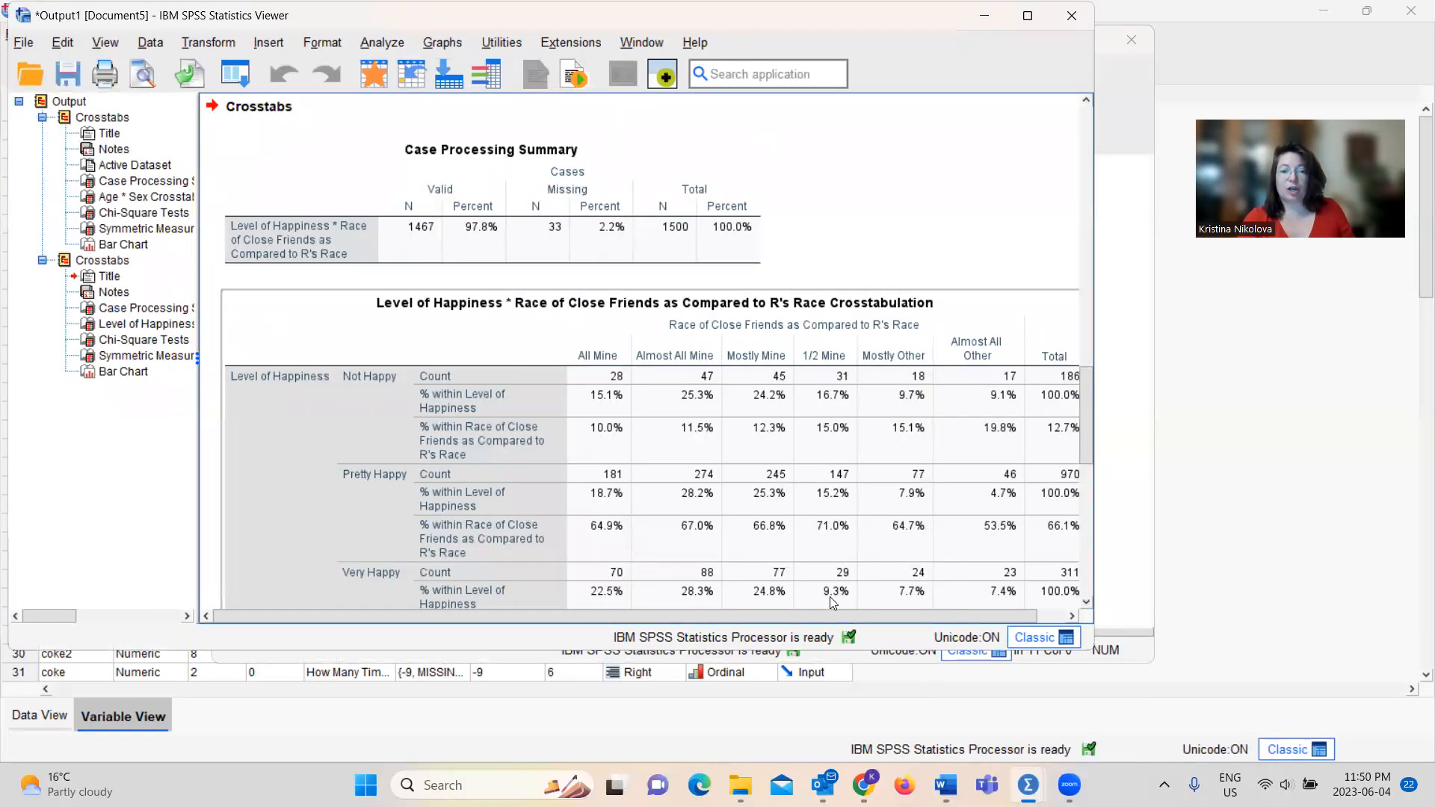
# Examine the Level of Happiness by Race of Close Friends crosstabulation, chi-square tests and clustered bar chart in the output
pyautogui.moveTo(823, 623); pyautogui.dragTo(898, 619)
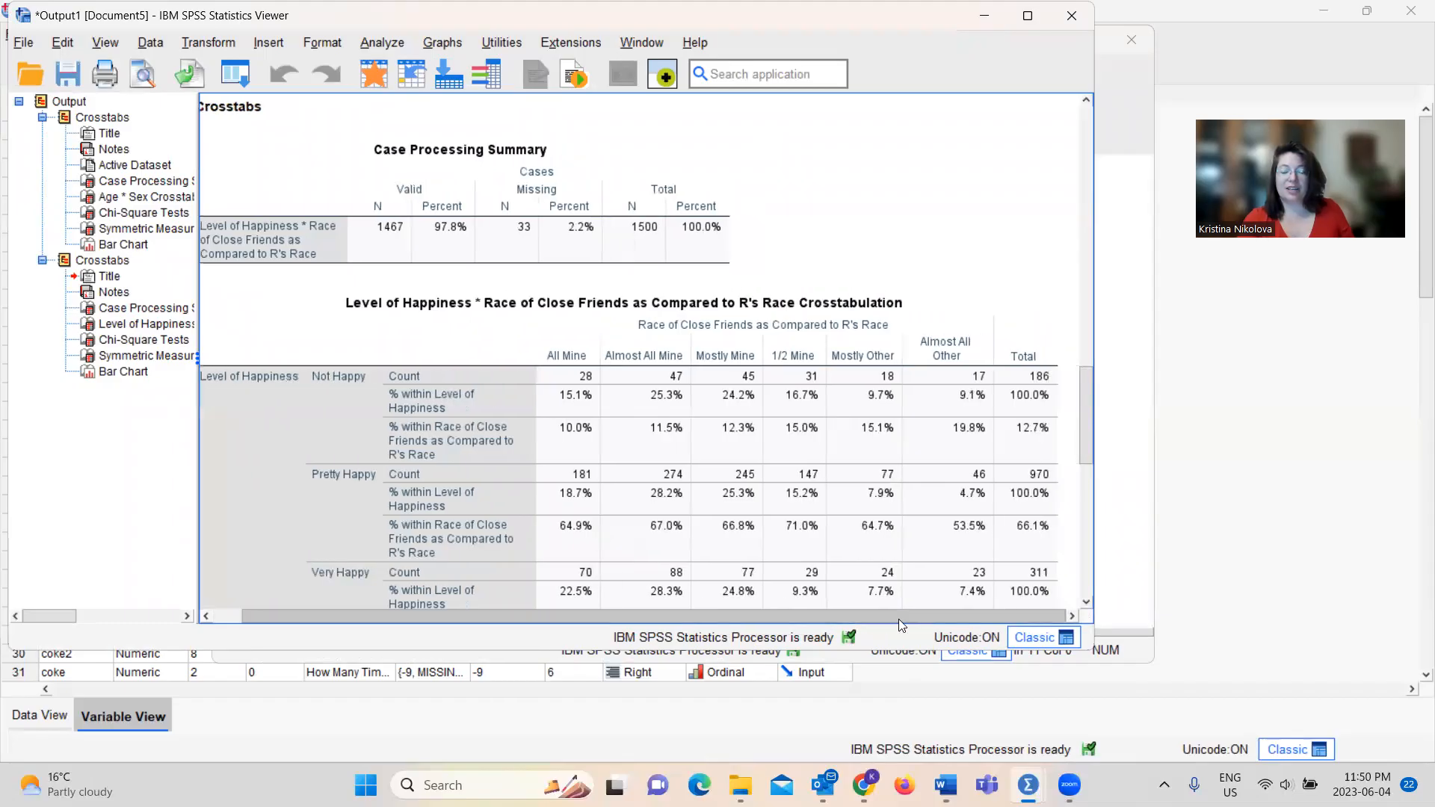
pyautogui.moveTo(1088, 388); pyautogui.dragTo(1087, 476)
pyautogui.moveTo(895, 617); pyautogui.dragTo(758, 612)
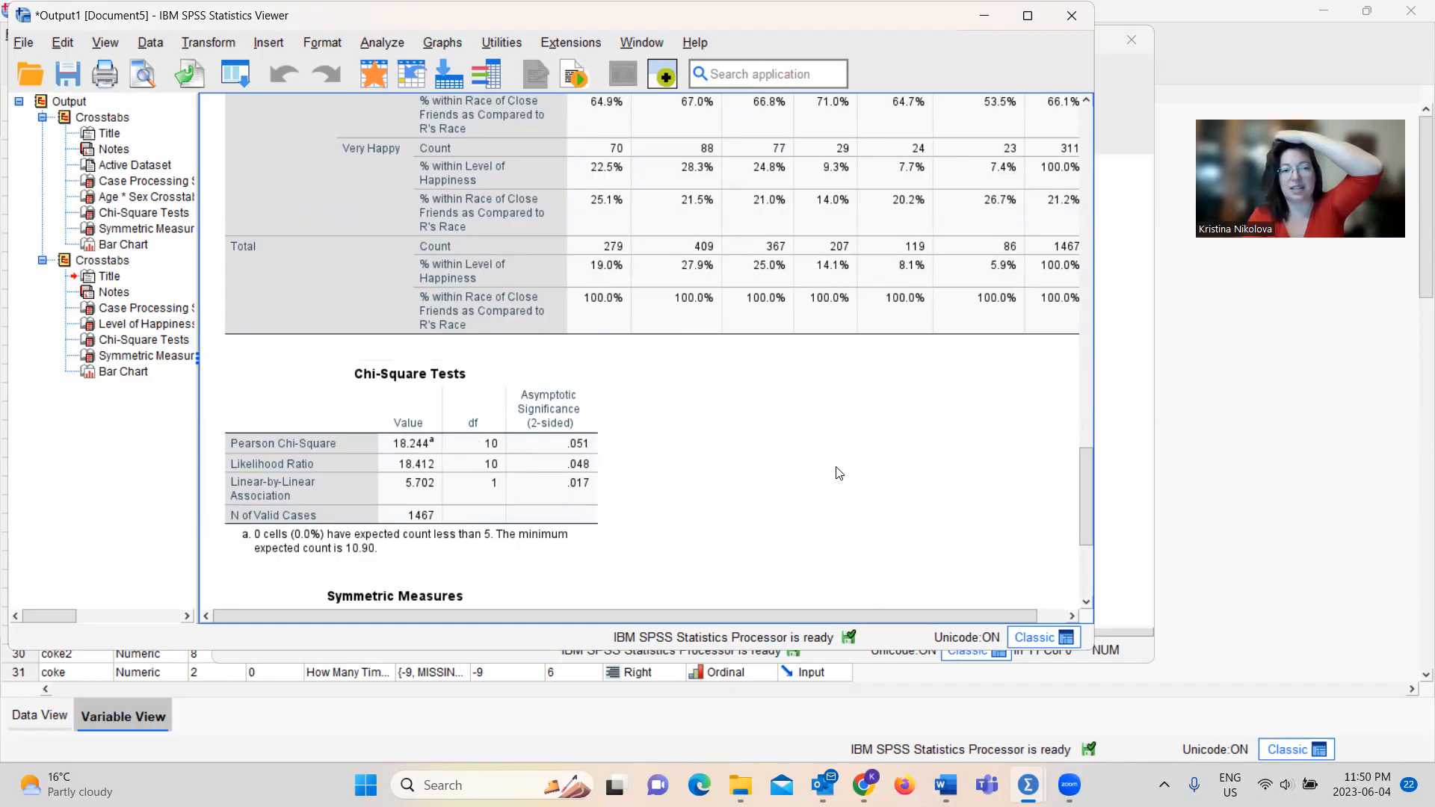
pyautogui.moveTo(1086, 479); pyautogui.dragTo(1084, 524)
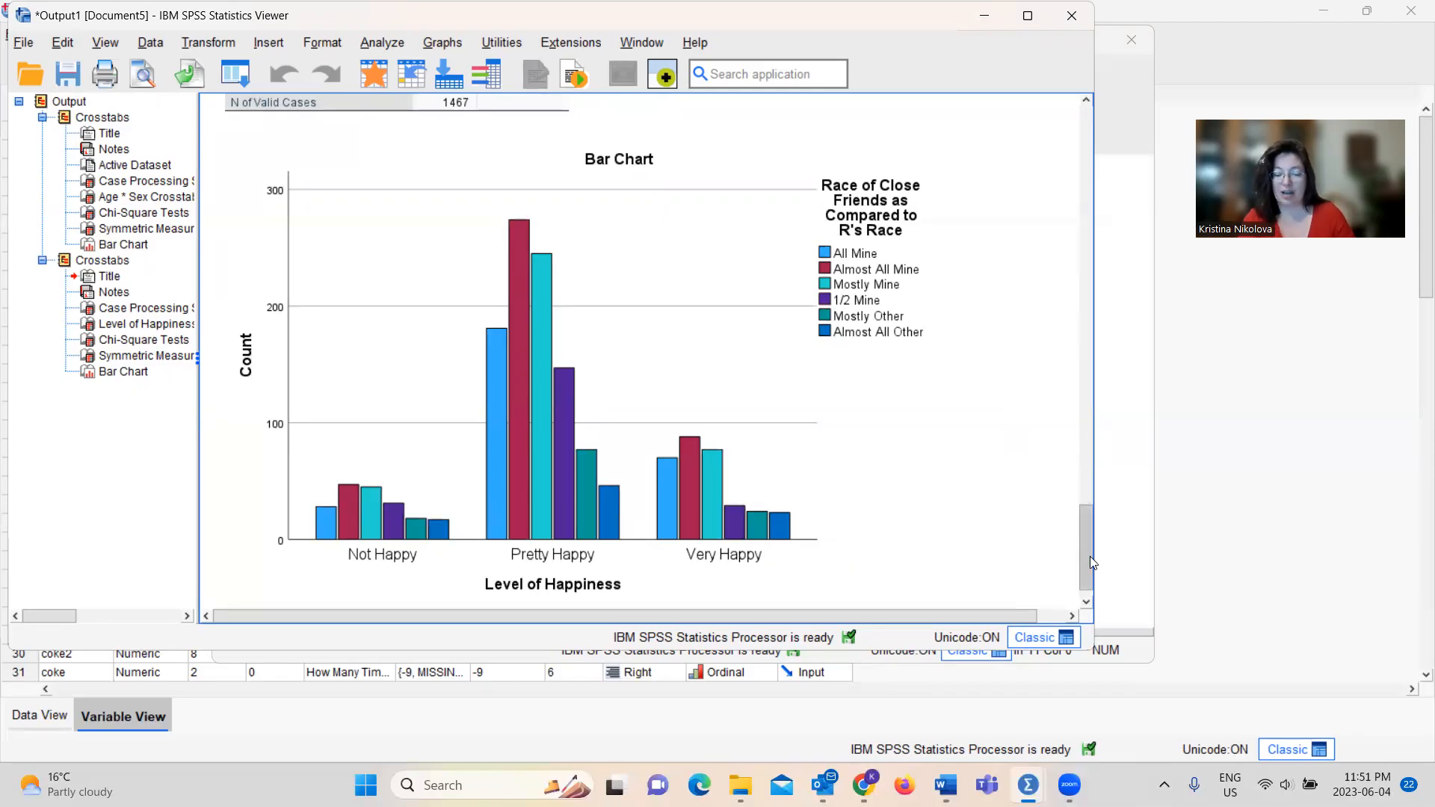
pyautogui.moveTo(1089, 557); pyautogui.dragTo(1090, 571)
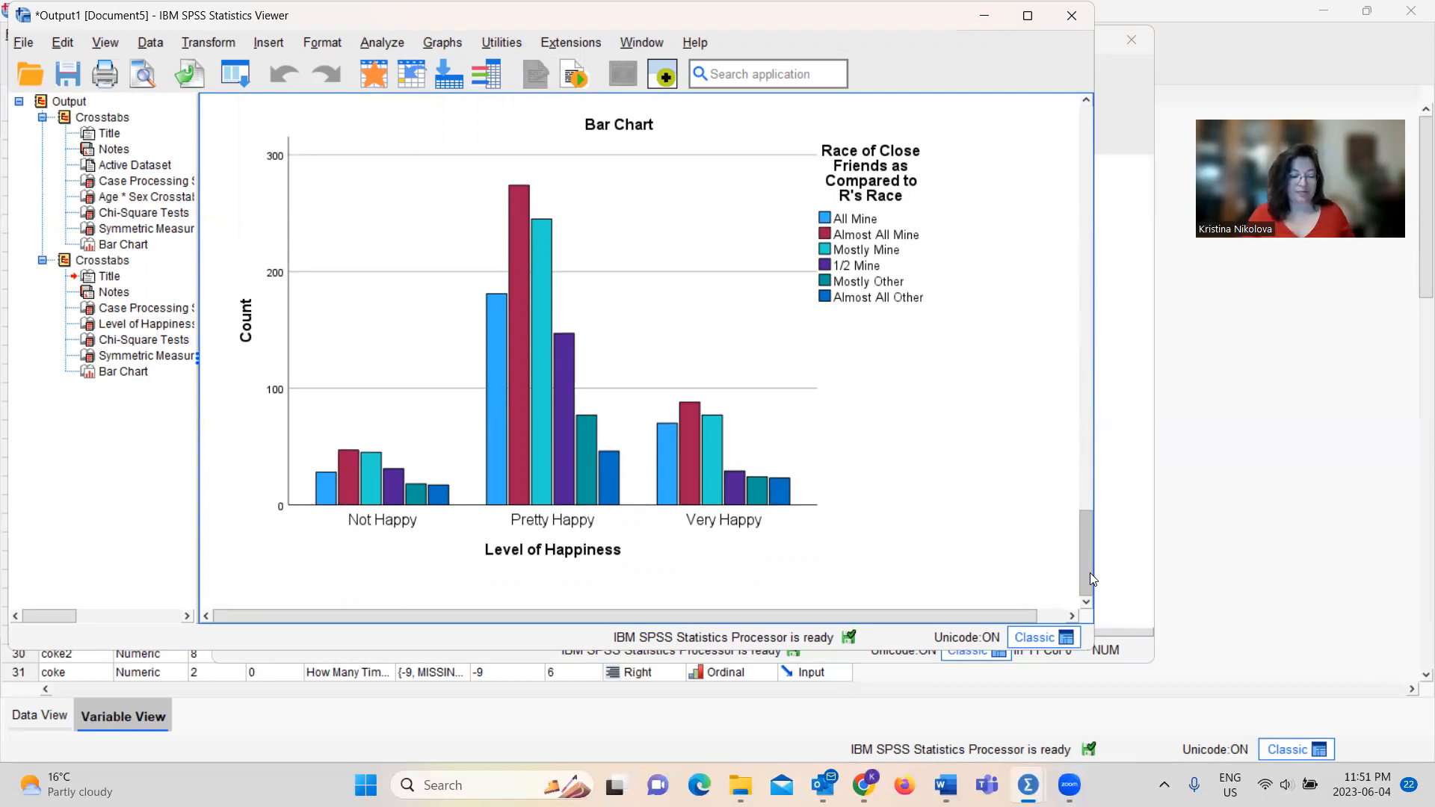
# Set up a bivariate correlation with Number of Siblings and Grade Point Average as its variables
pyautogui.click(373, 43)
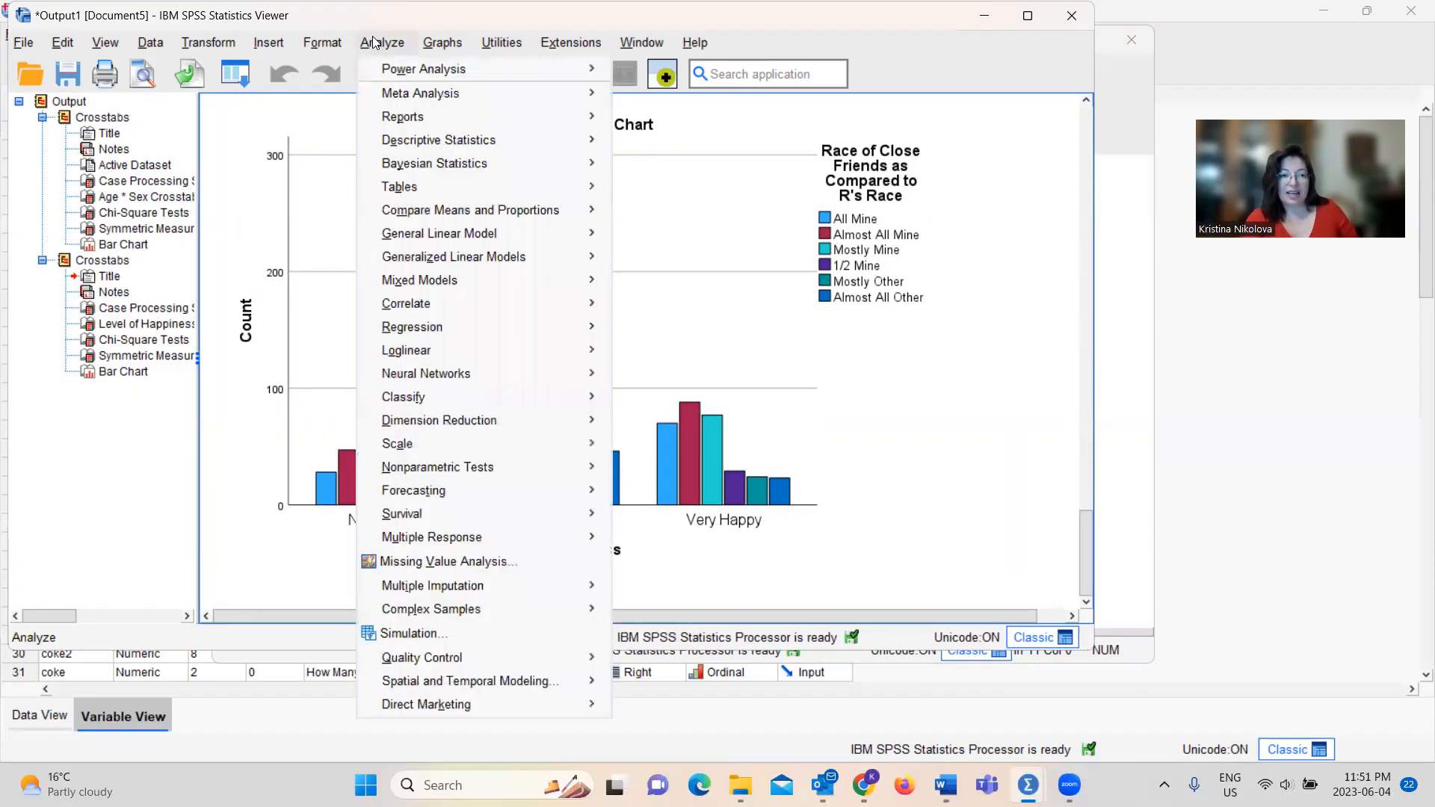
pyautogui.moveTo(408, 311)
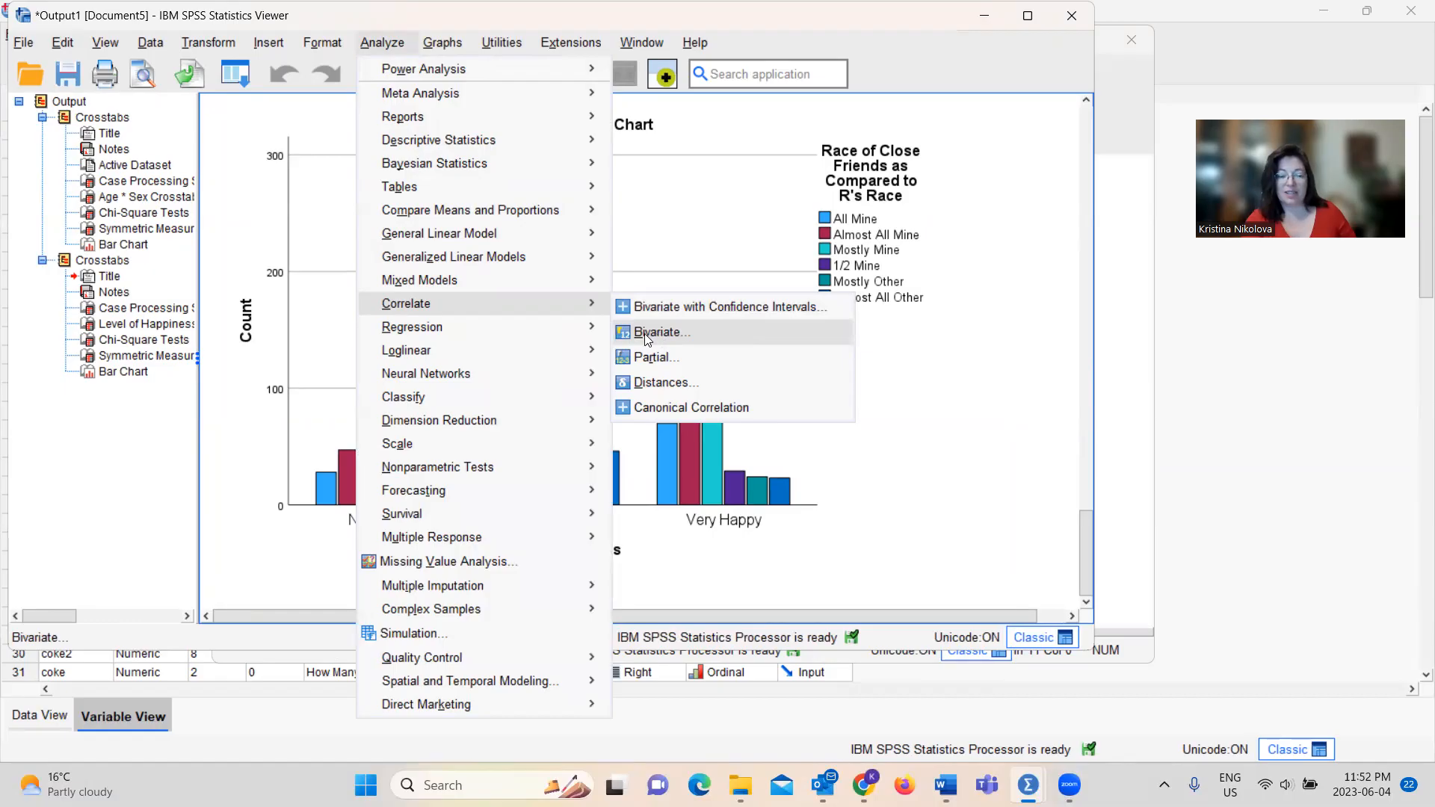
pyautogui.click(676, 333)
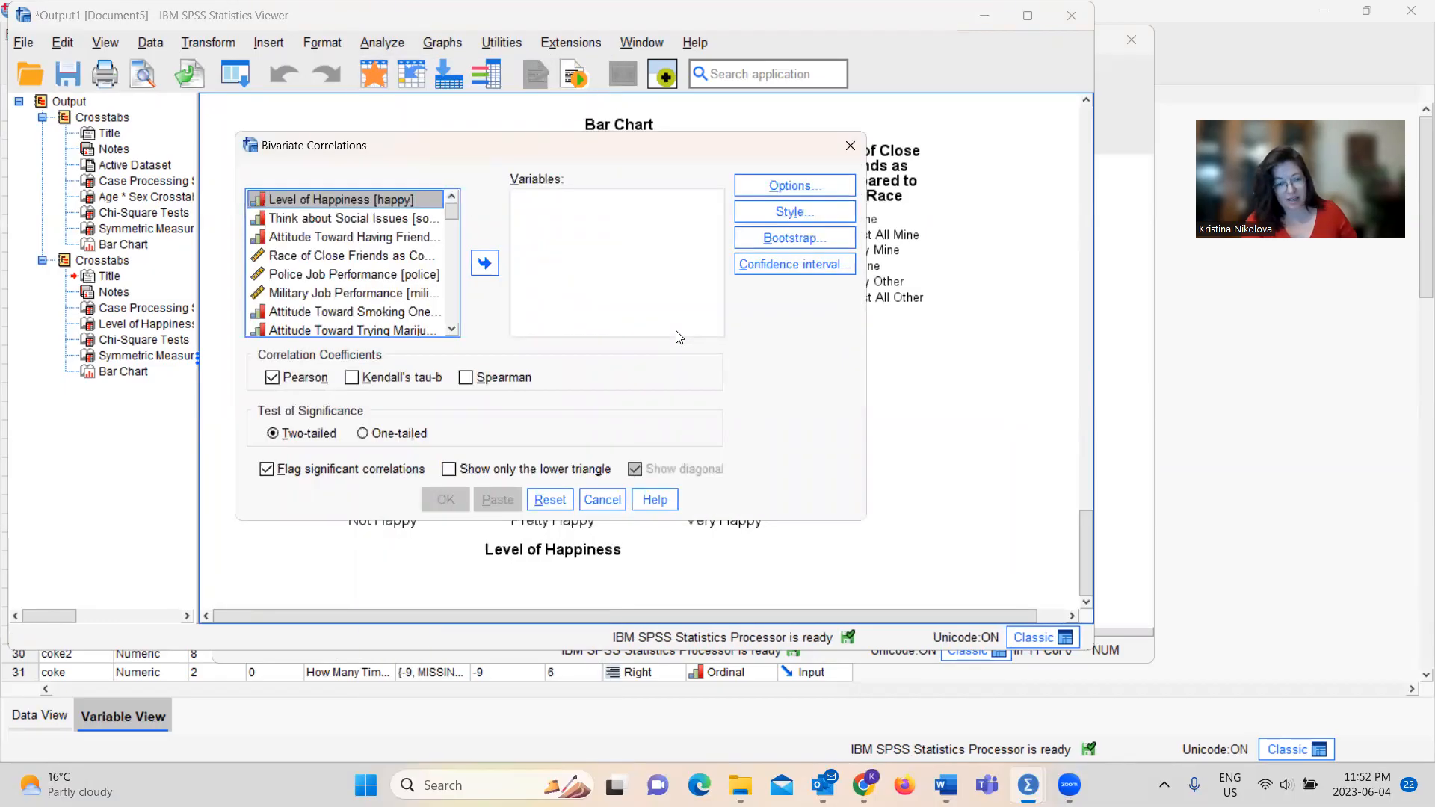
pyautogui.moveTo(452, 211); pyautogui.dragTo(457, 278)
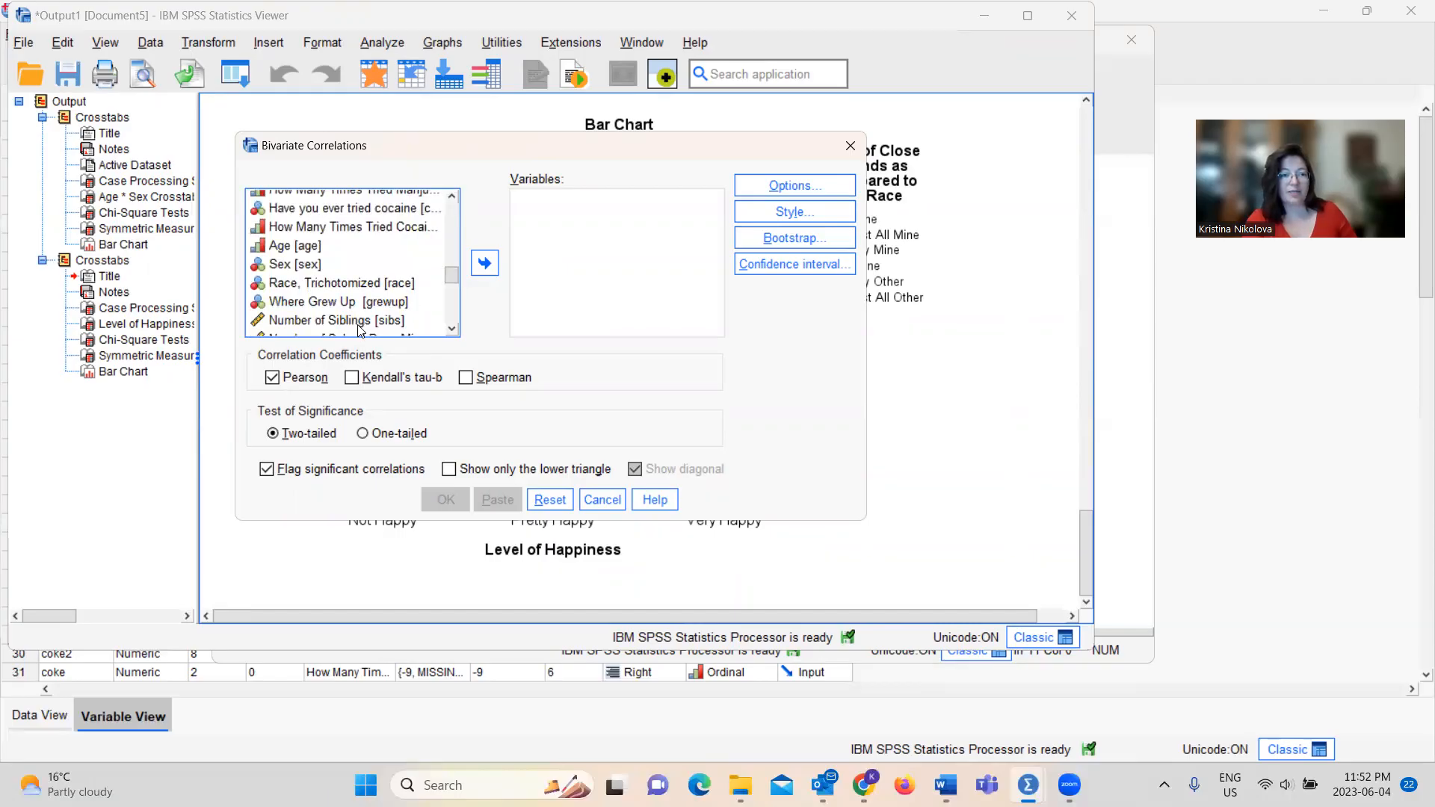
pyautogui.click(359, 327)
pyautogui.click(489, 260)
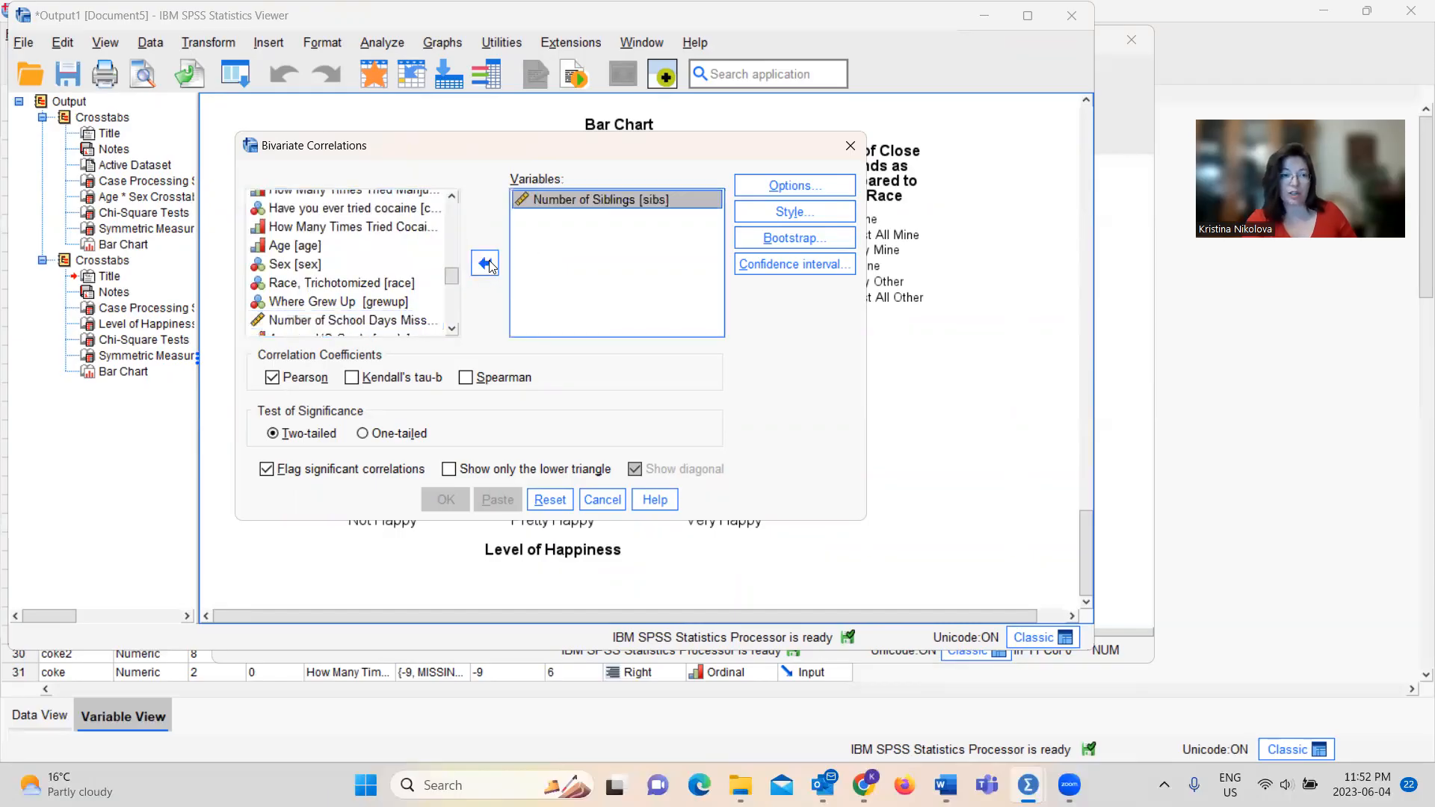
pyautogui.scroll(-1, 451, 333)
pyautogui.scroll(-4, 450, 332)
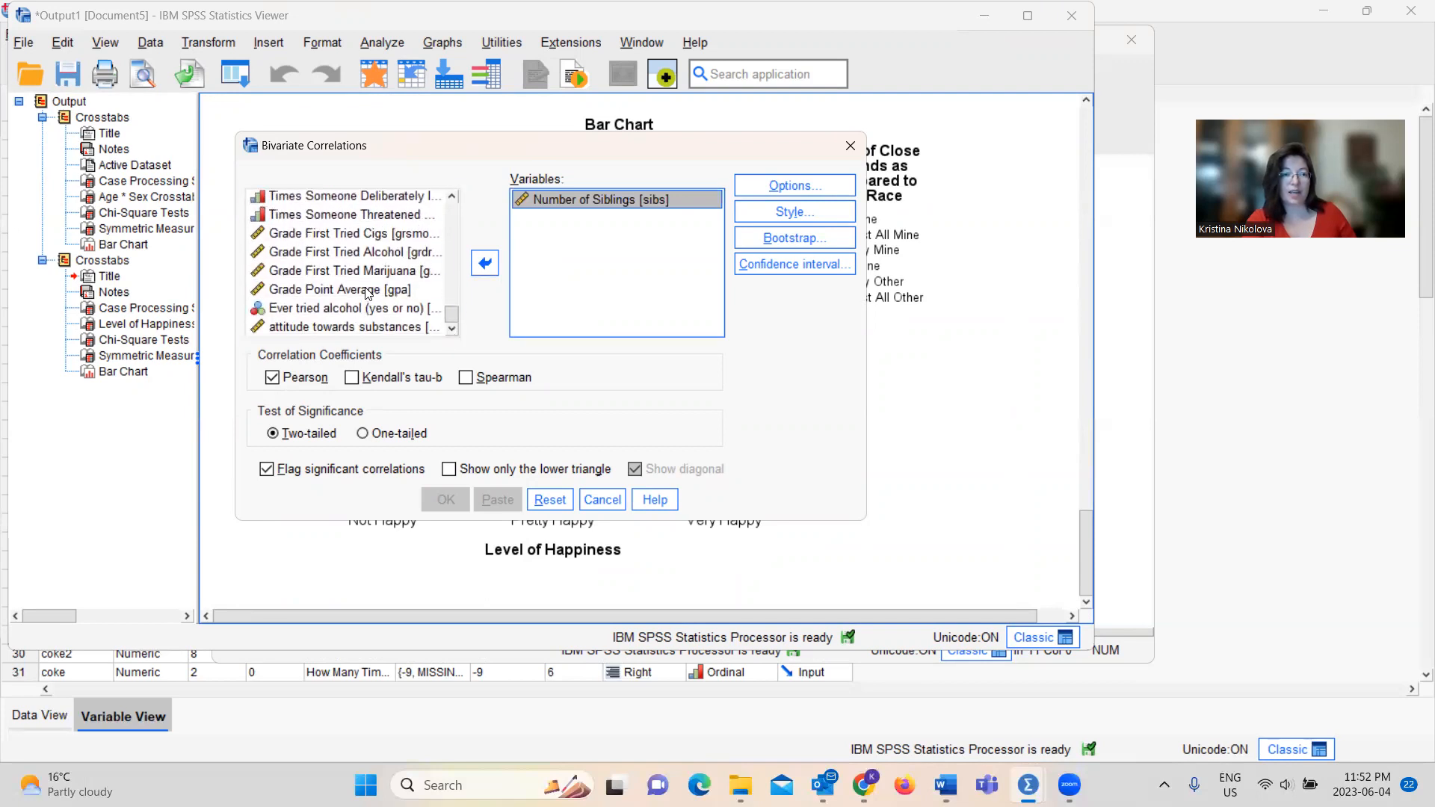
pyautogui.click(368, 292)
pyautogui.click(484, 263)
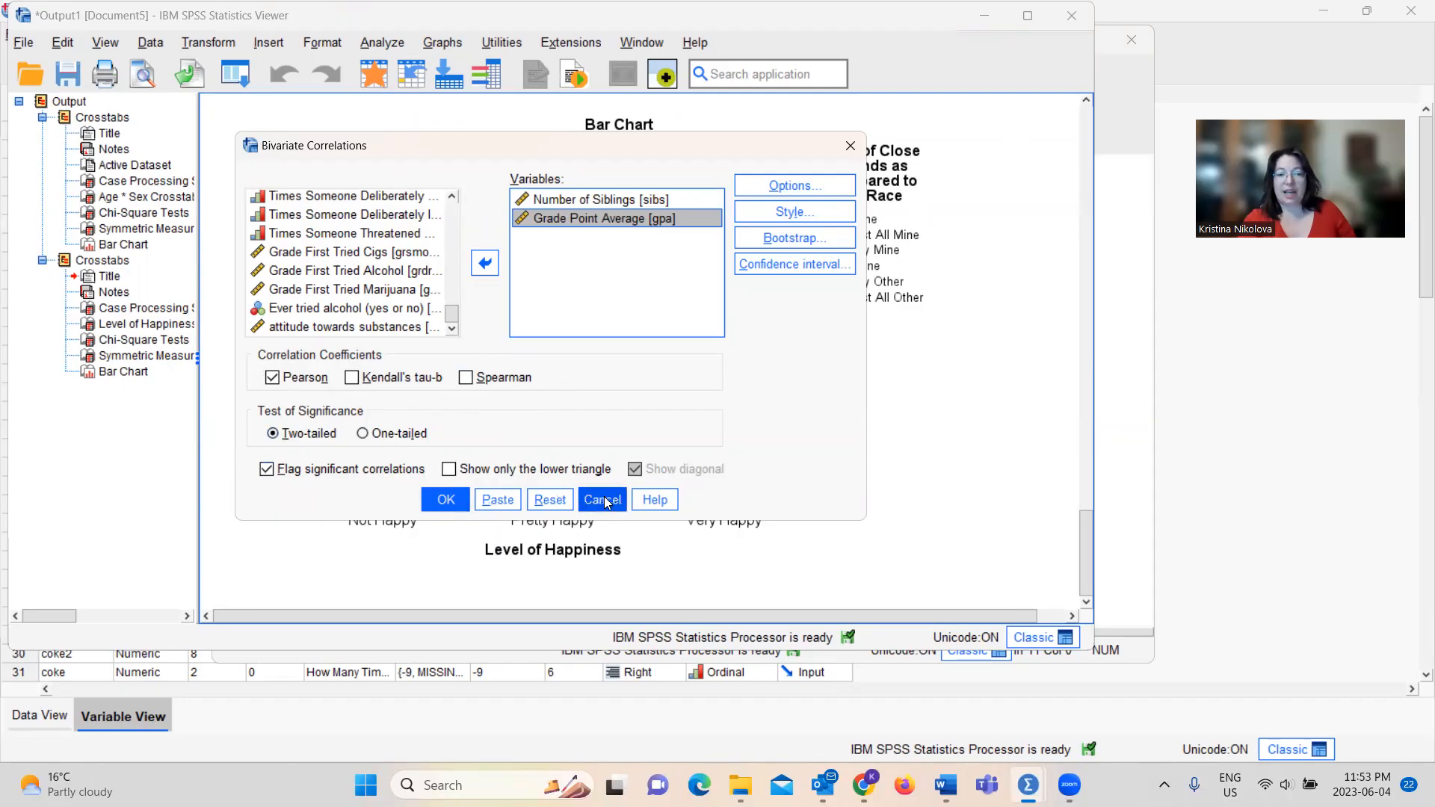
# Review the correlation's statistics and missing-value options, and paste the bivariate correlation command as syntax
pyautogui.click(792, 188)
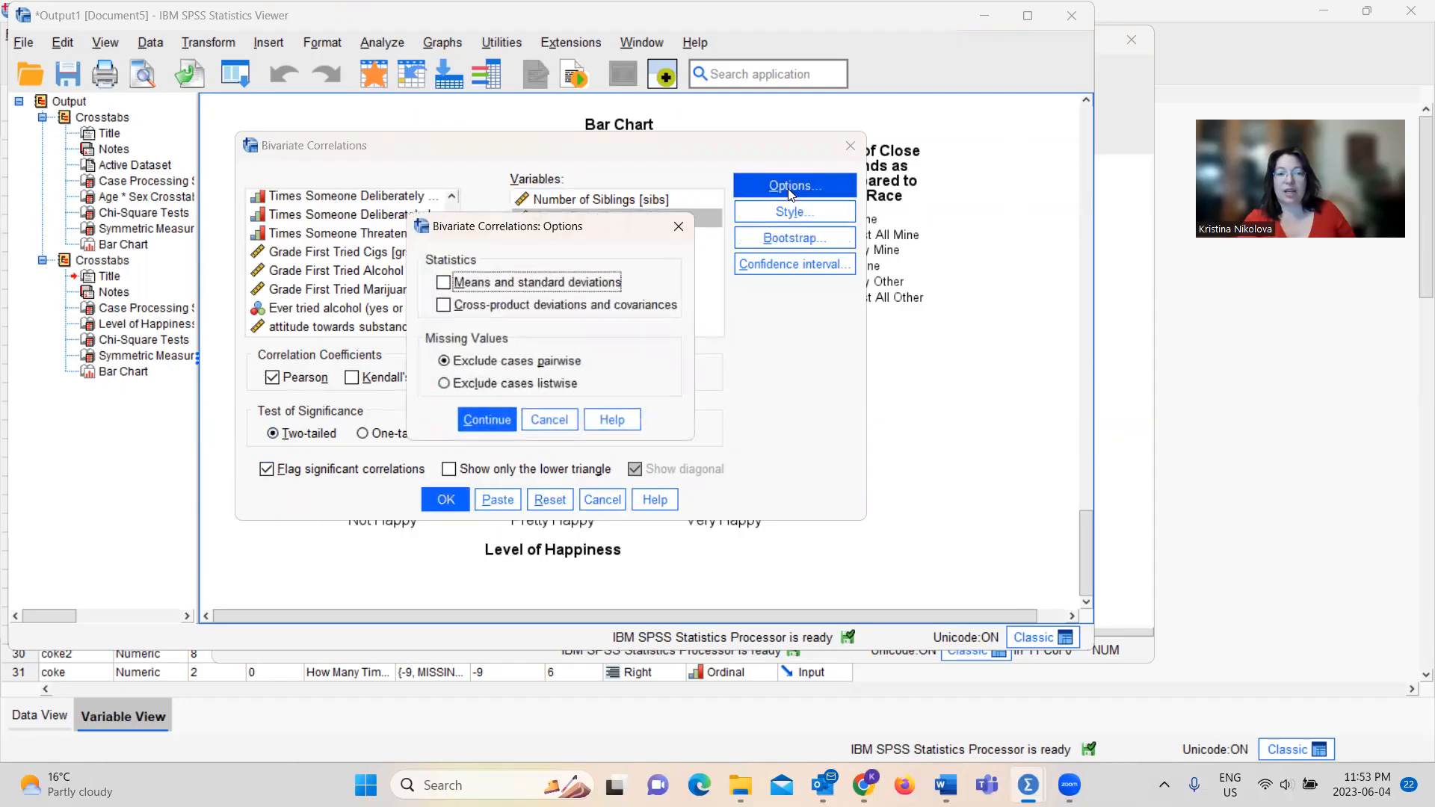
pyautogui.click(678, 227)
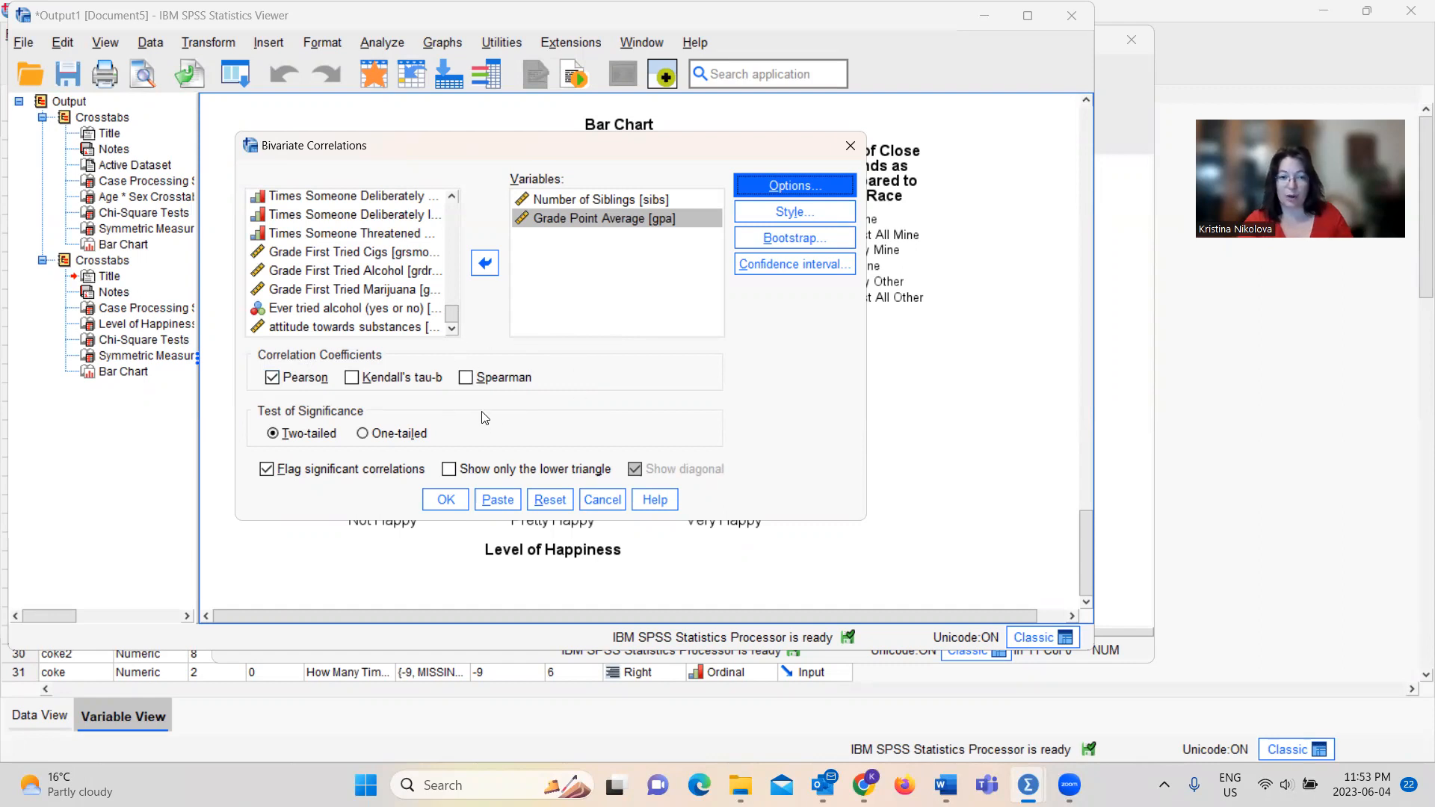
pyautogui.click(502, 505)
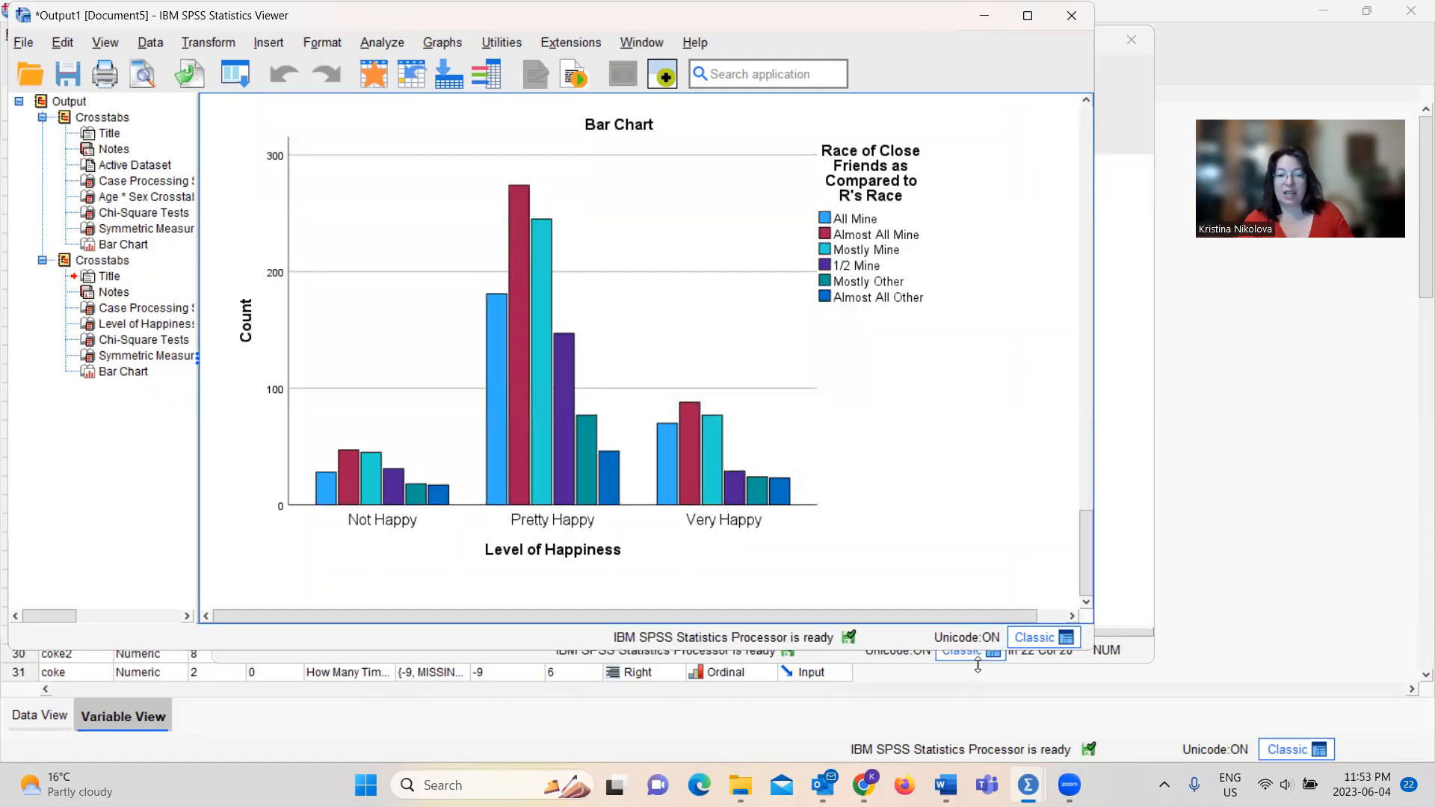
# Run the CORRELATIONS syntax block for Number of Siblings and Grade Point Average, and examine its correlation table in the output
pyautogui.moveTo(1028, 784)
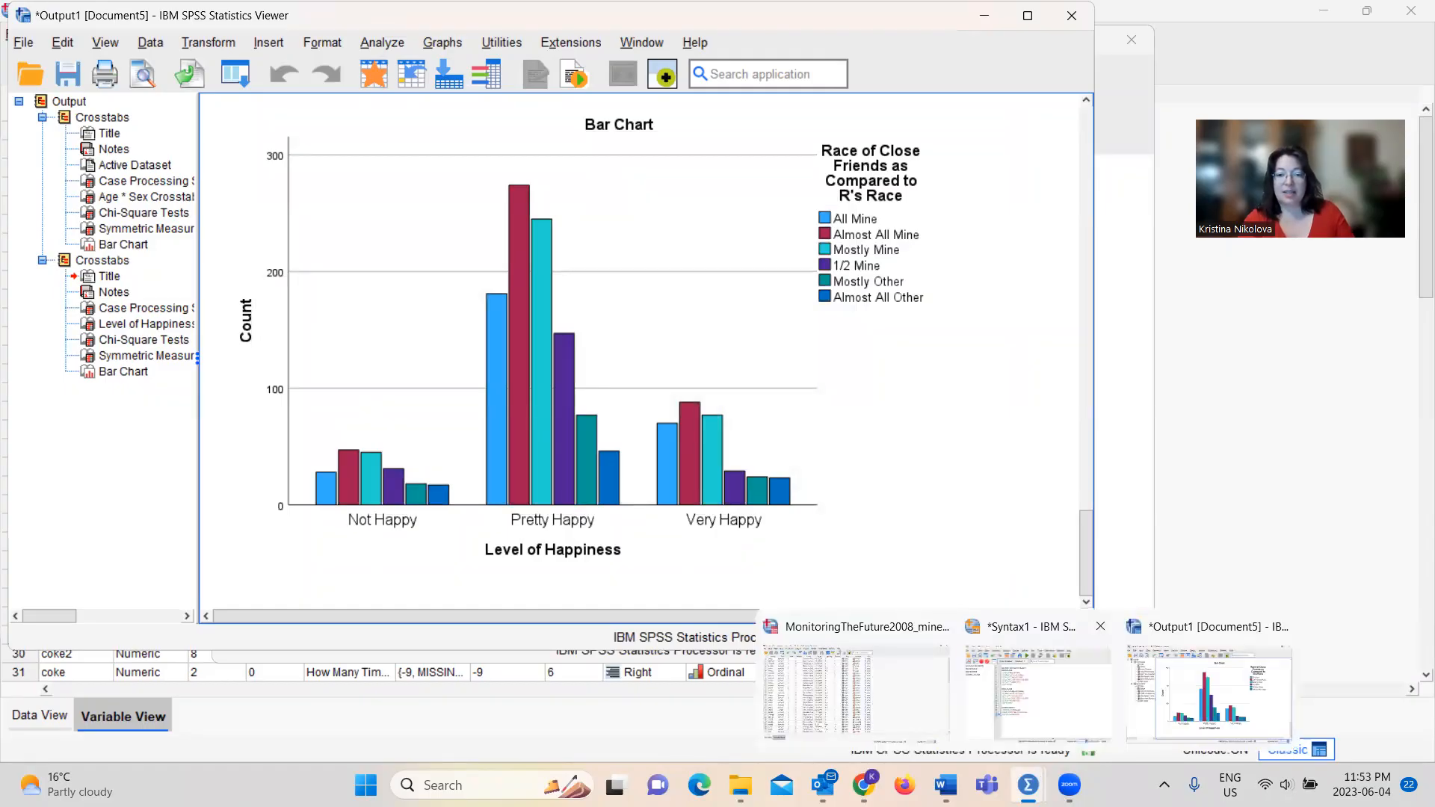
pyautogui.click(1038, 691)
pyautogui.moveTo(565, 478); pyautogui.dragTo(445, 434)
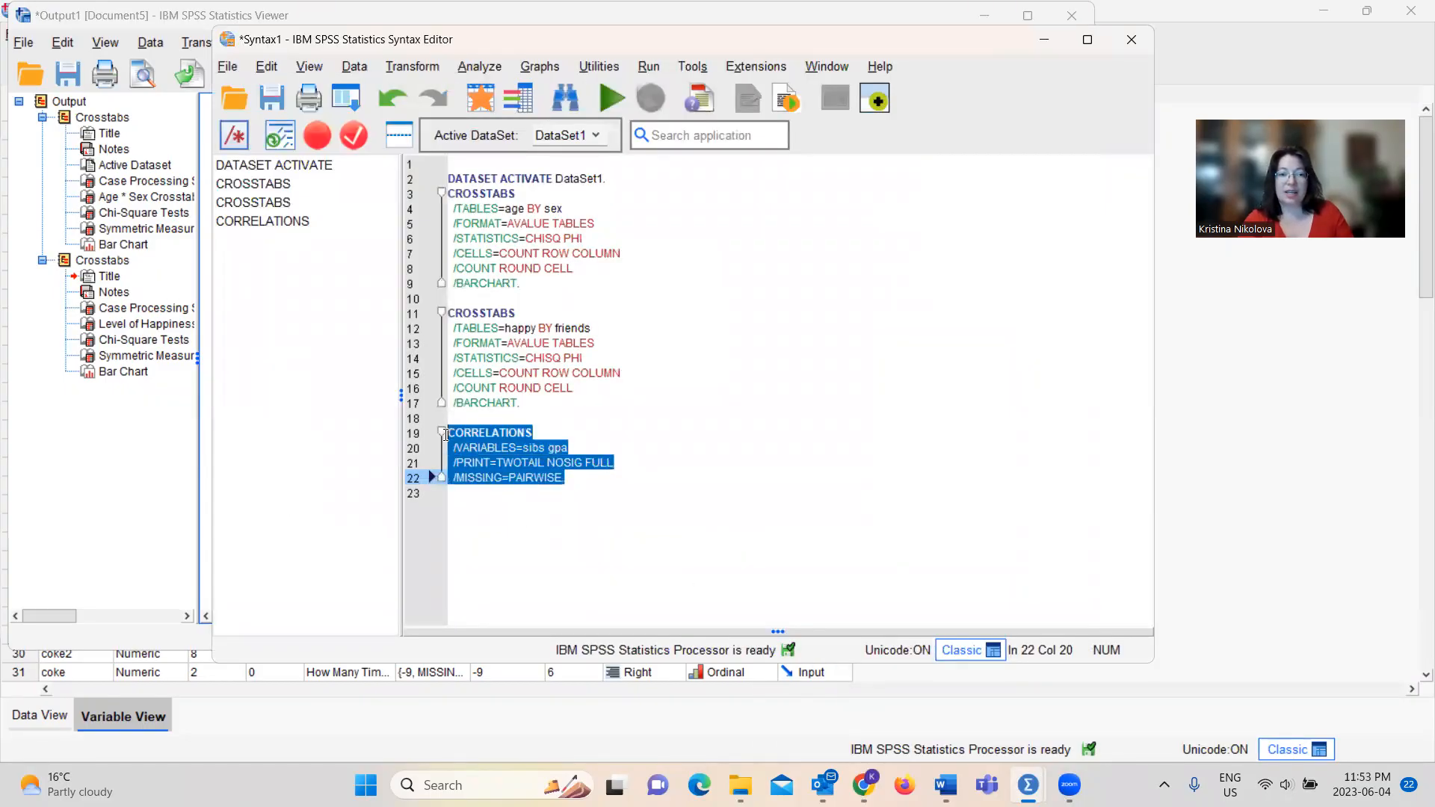
pyautogui.click(609, 98)
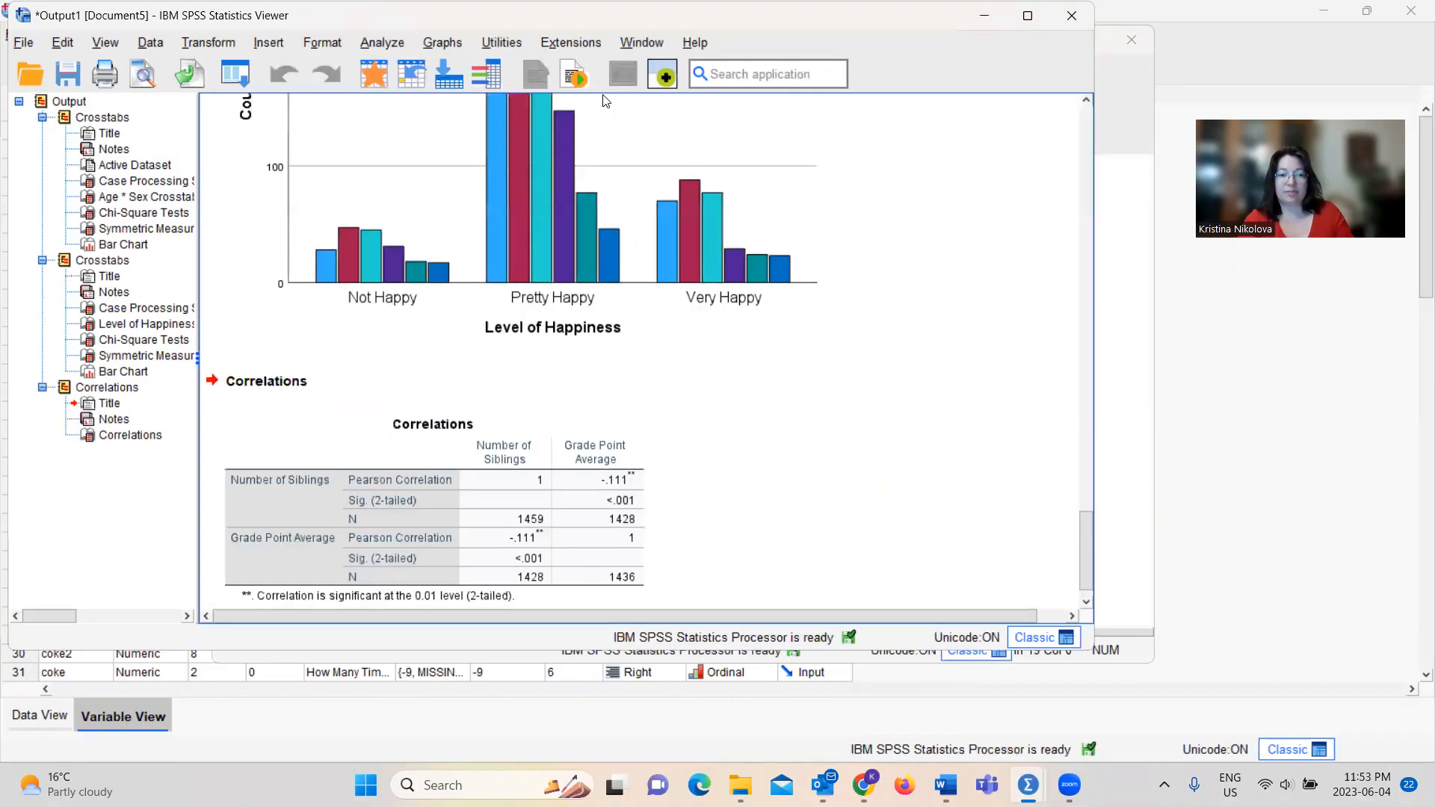
pyautogui.scroll(-1, 1085, 546)
pyautogui.click(385, 447)
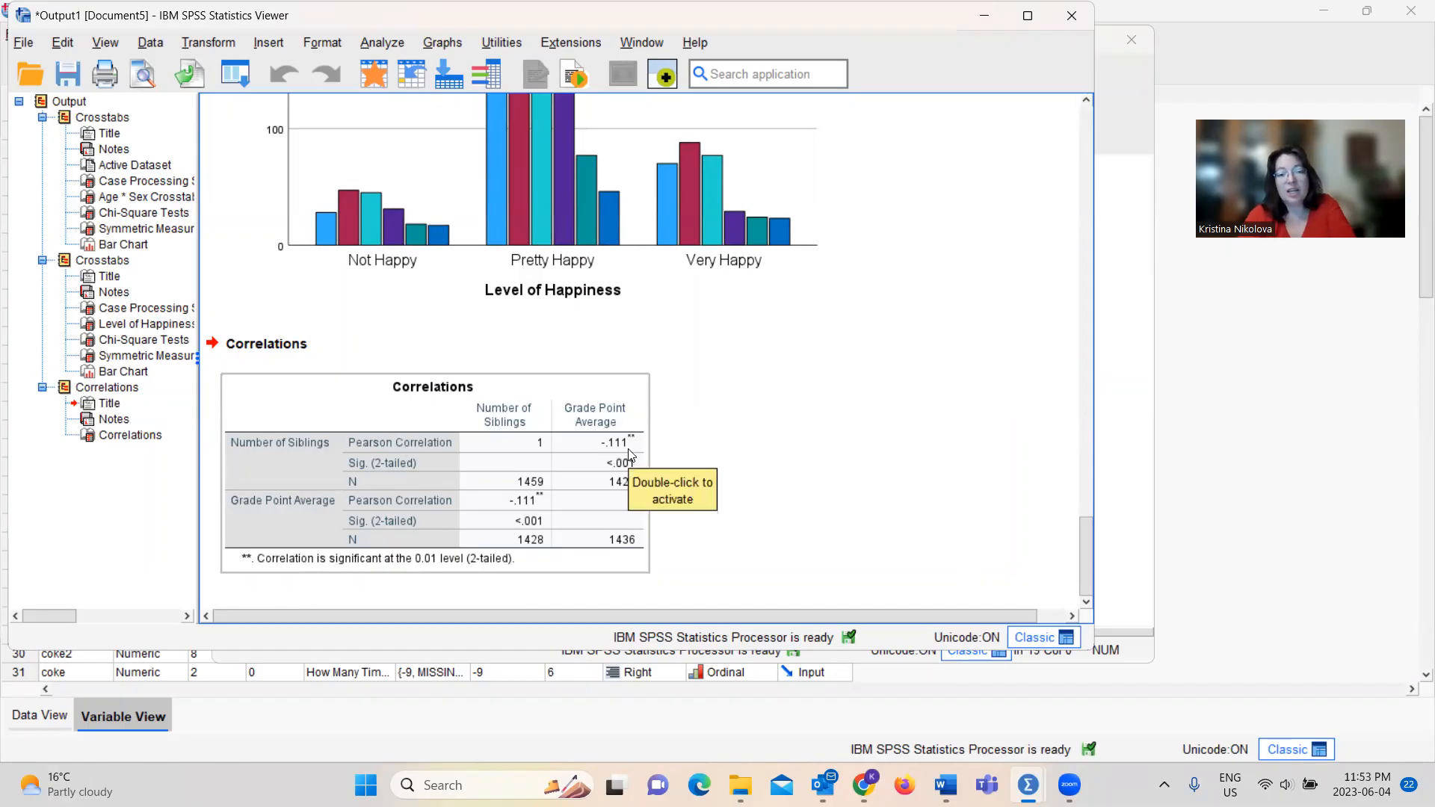
pyautogui.click(690, 486)
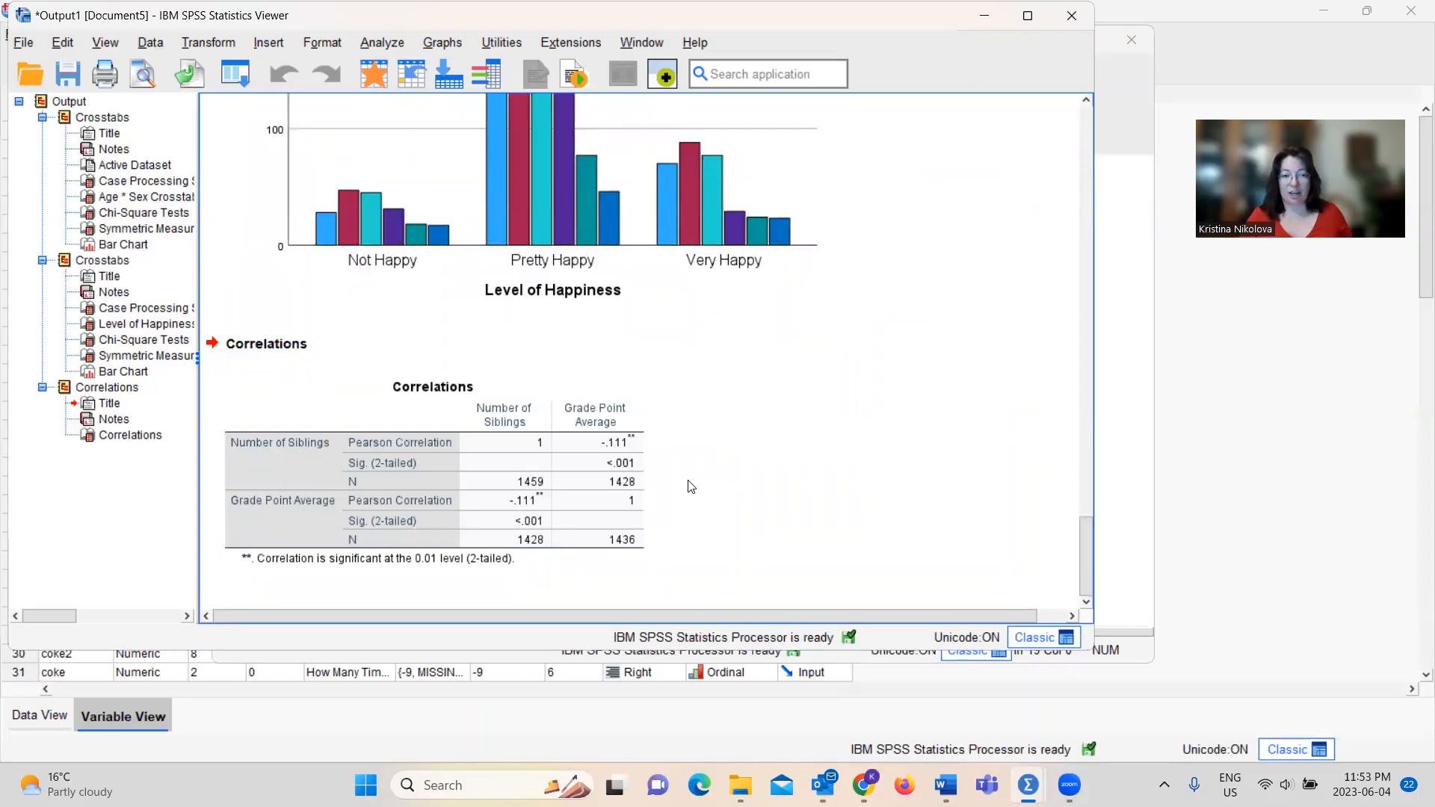
pyautogui.click(611, 450)
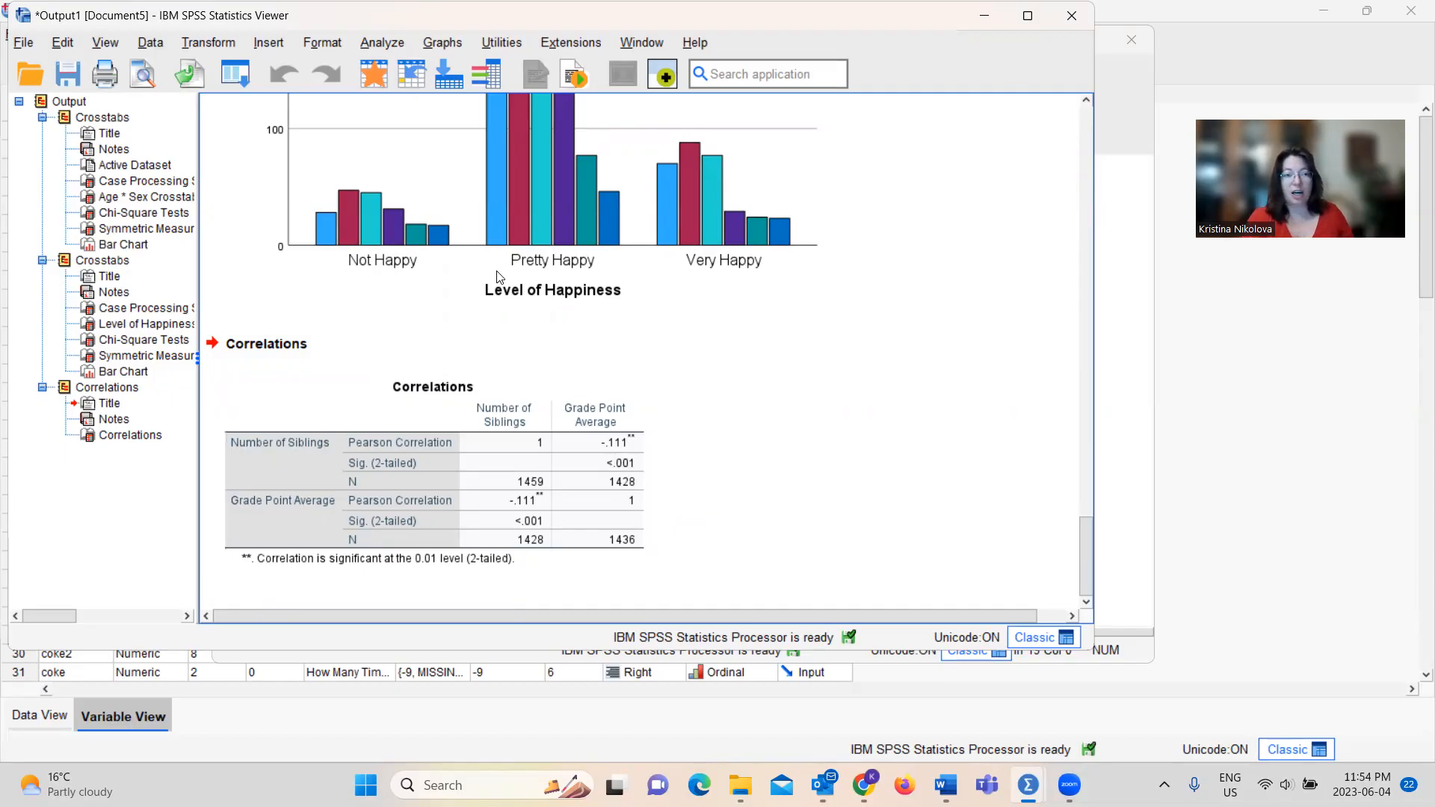
# Reopen the bivariate correlation setup and remove Number of Siblings and Grade Point Average from its variables
pyautogui.click(390, 41)
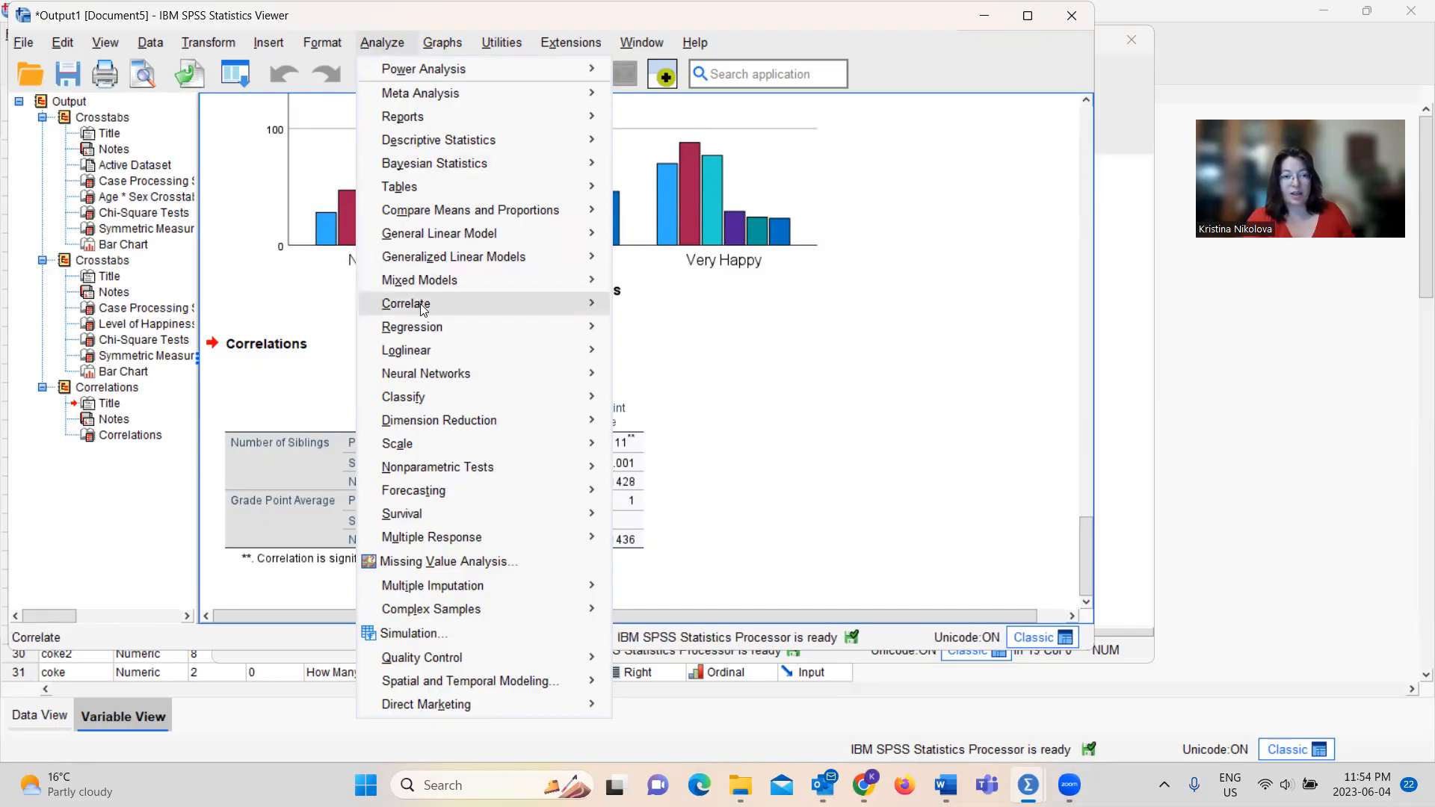
pyautogui.moveTo(448, 303)
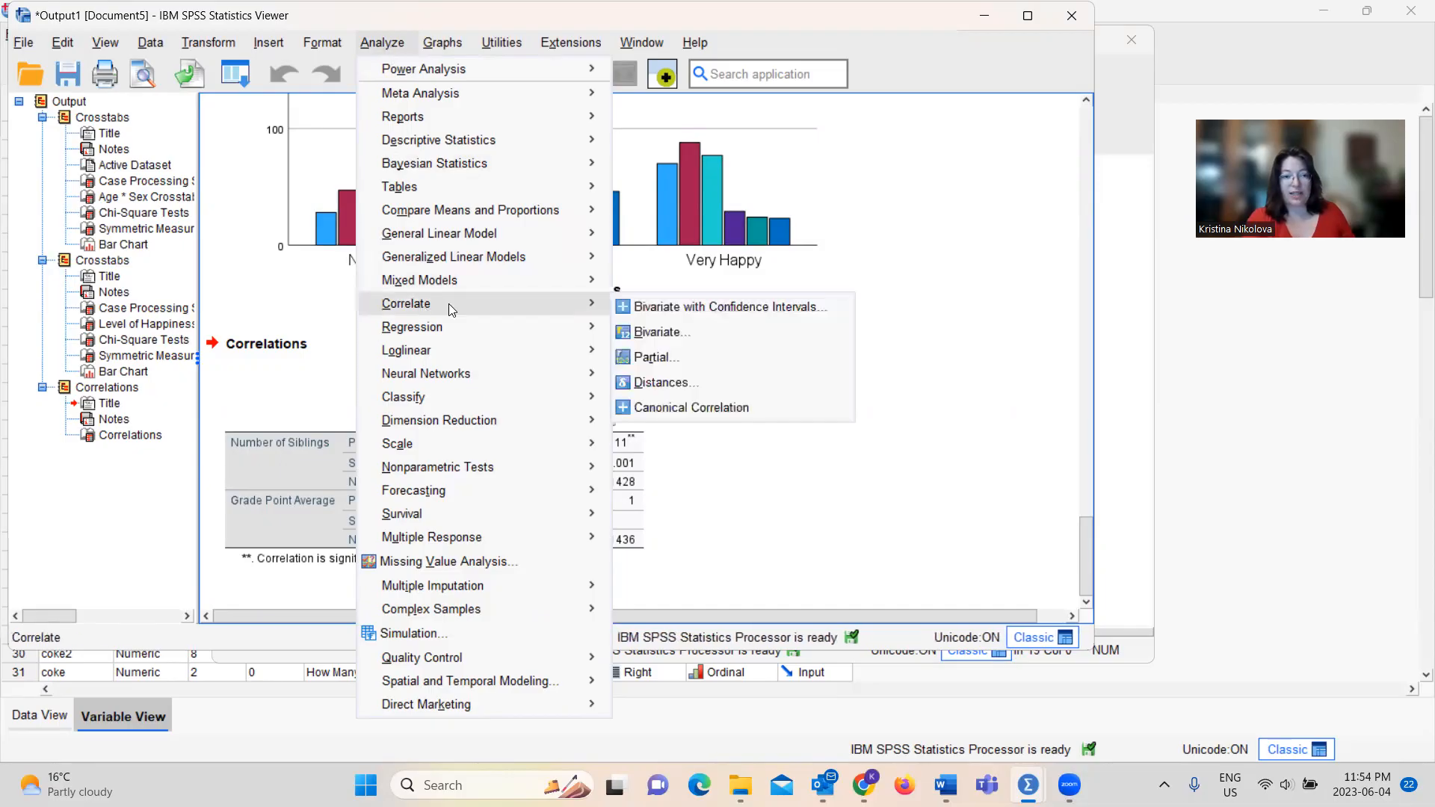
pyautogui.click(659, 330)
pyautogui.click(579, 199)
pyautogui.click(486, 263)
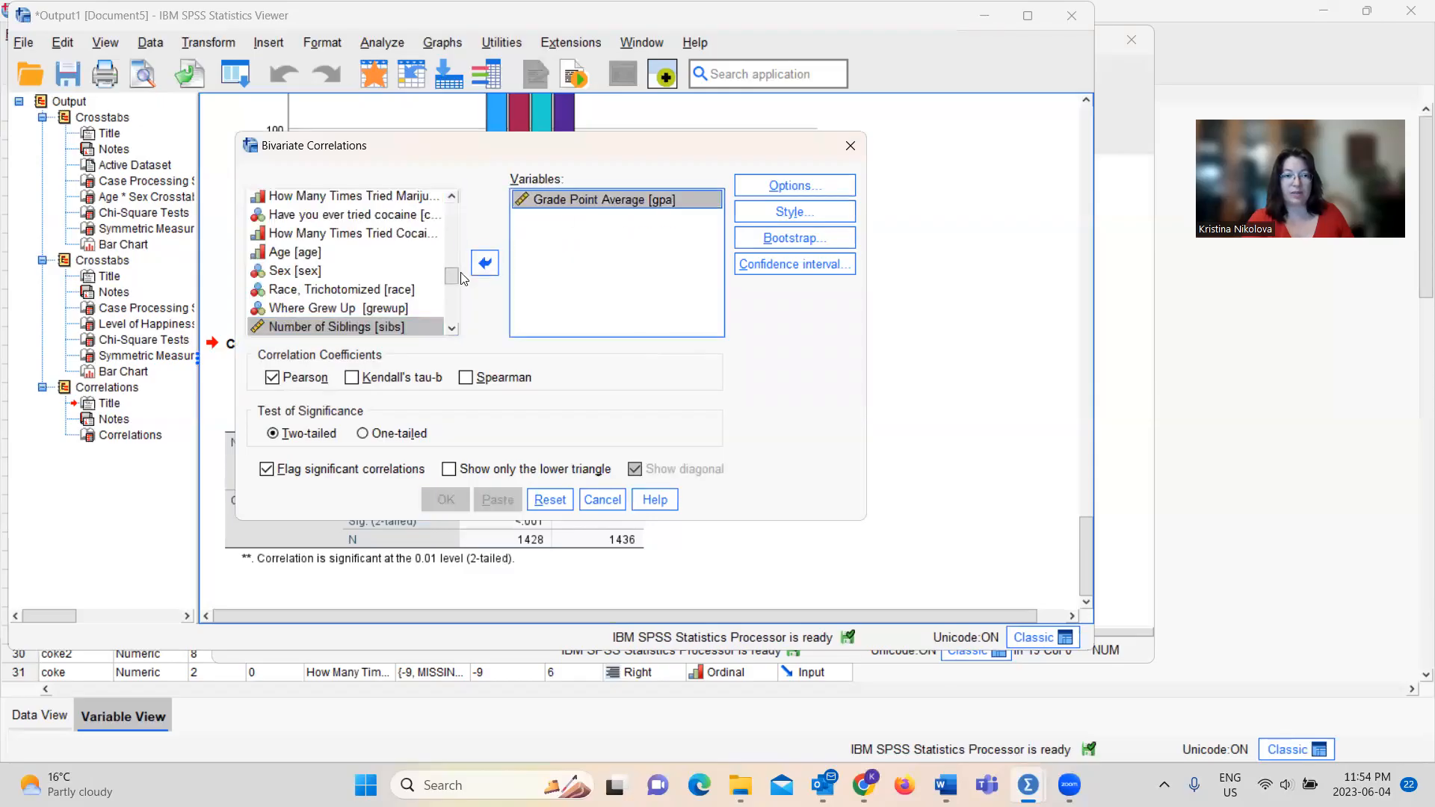
pyautogui.click(485, 263)
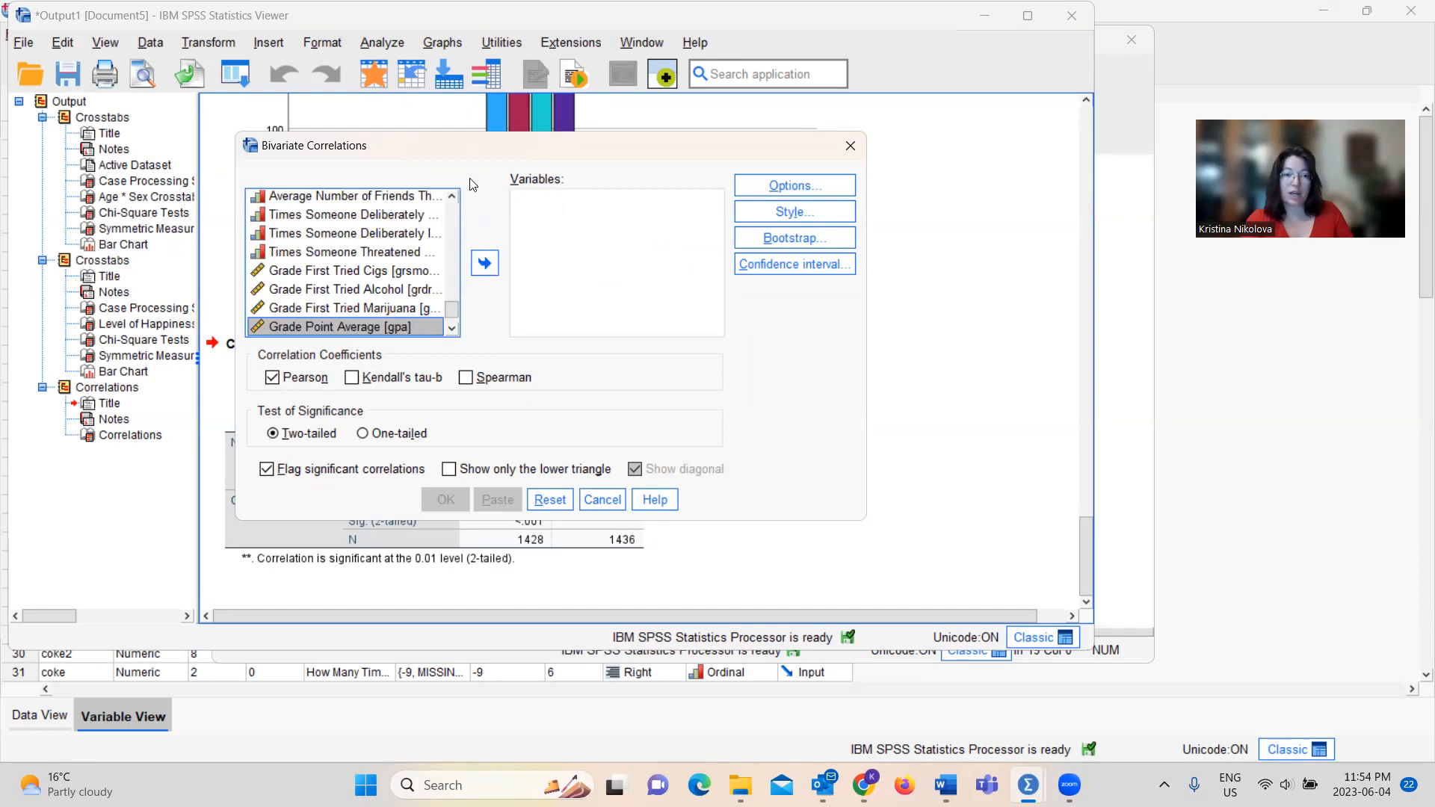
# Add How Easy to Get Marijuana and Risk of Regularly Smoking Marijuana as the bivariate correlation's variables
pyautogui.click(453, 196)
pyautogui.moveTo(456, 194); pyautogui.dragTo(457, 201)
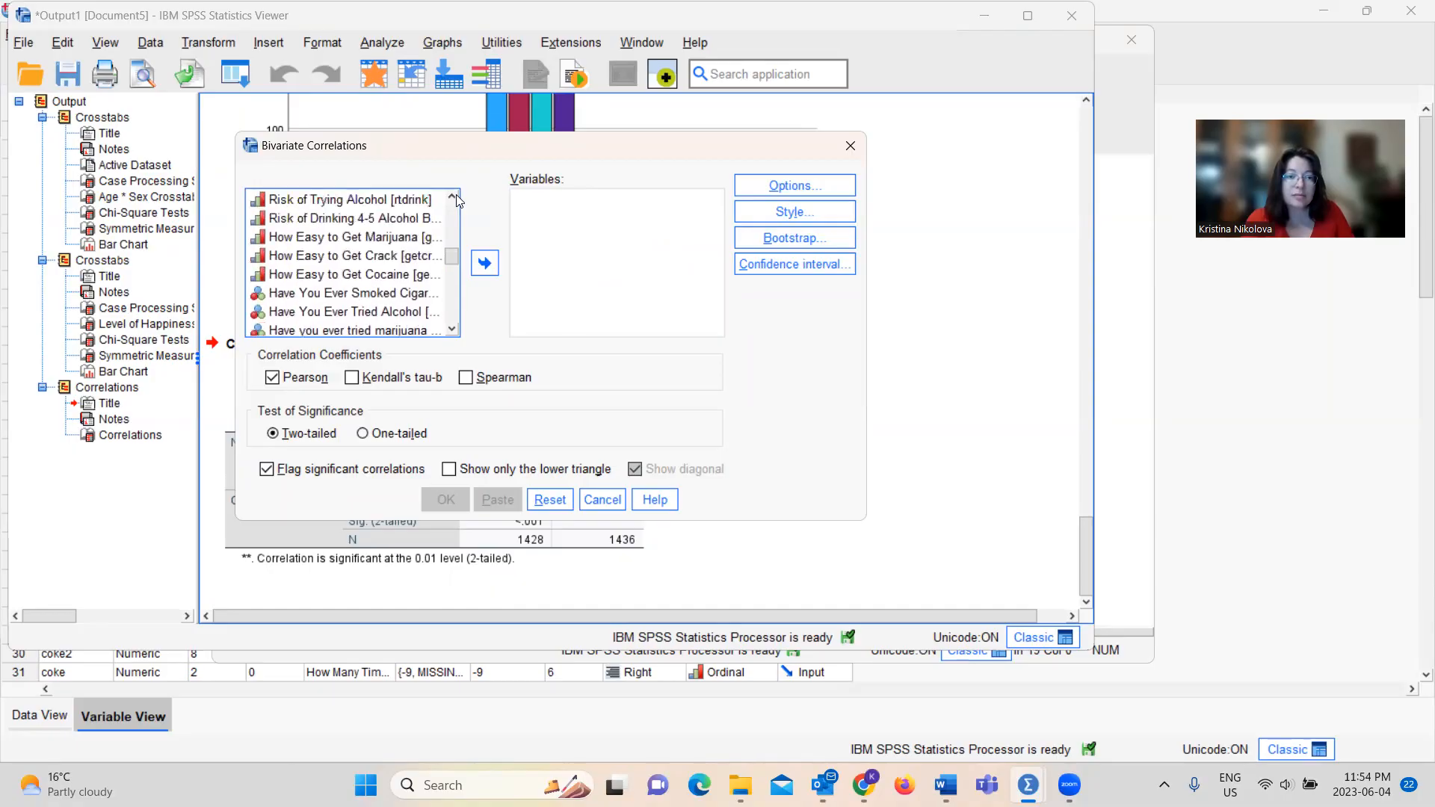
pyautogui.click(366, 237)
pyautogui.click(486, 262)
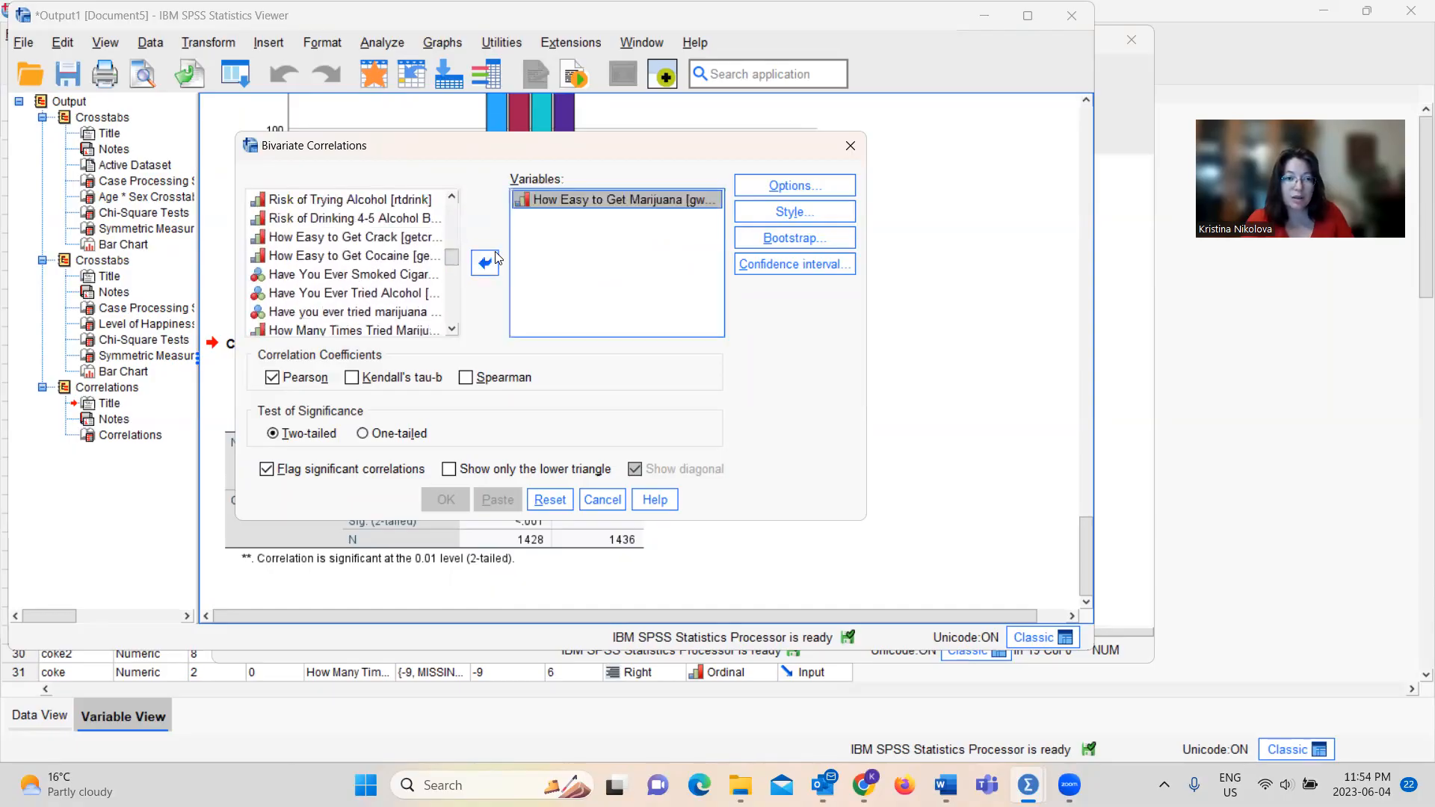
pyautogui.moveTo(451, 196); pyautogui.dragTo(452, 198)
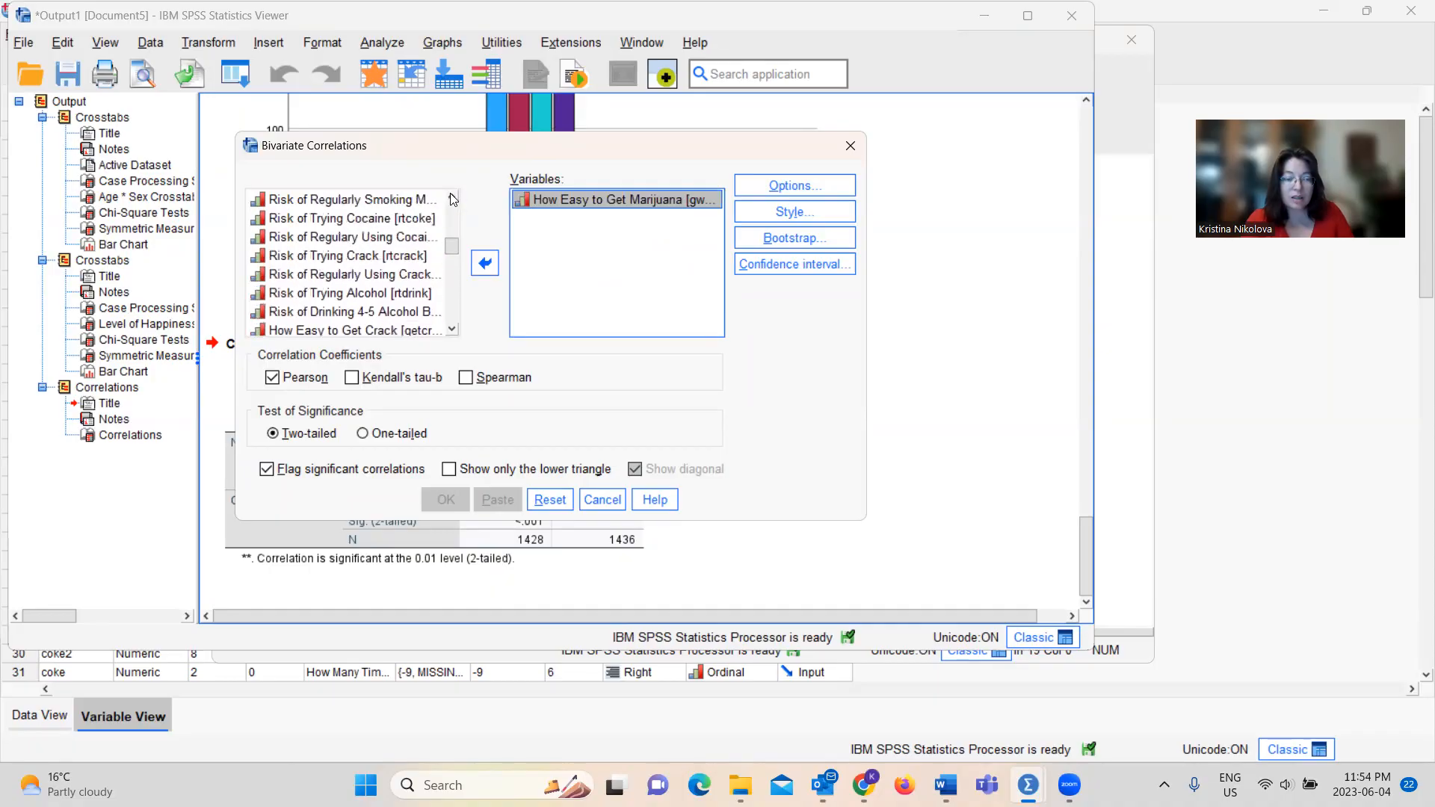
pyautogui.click(422, 205)
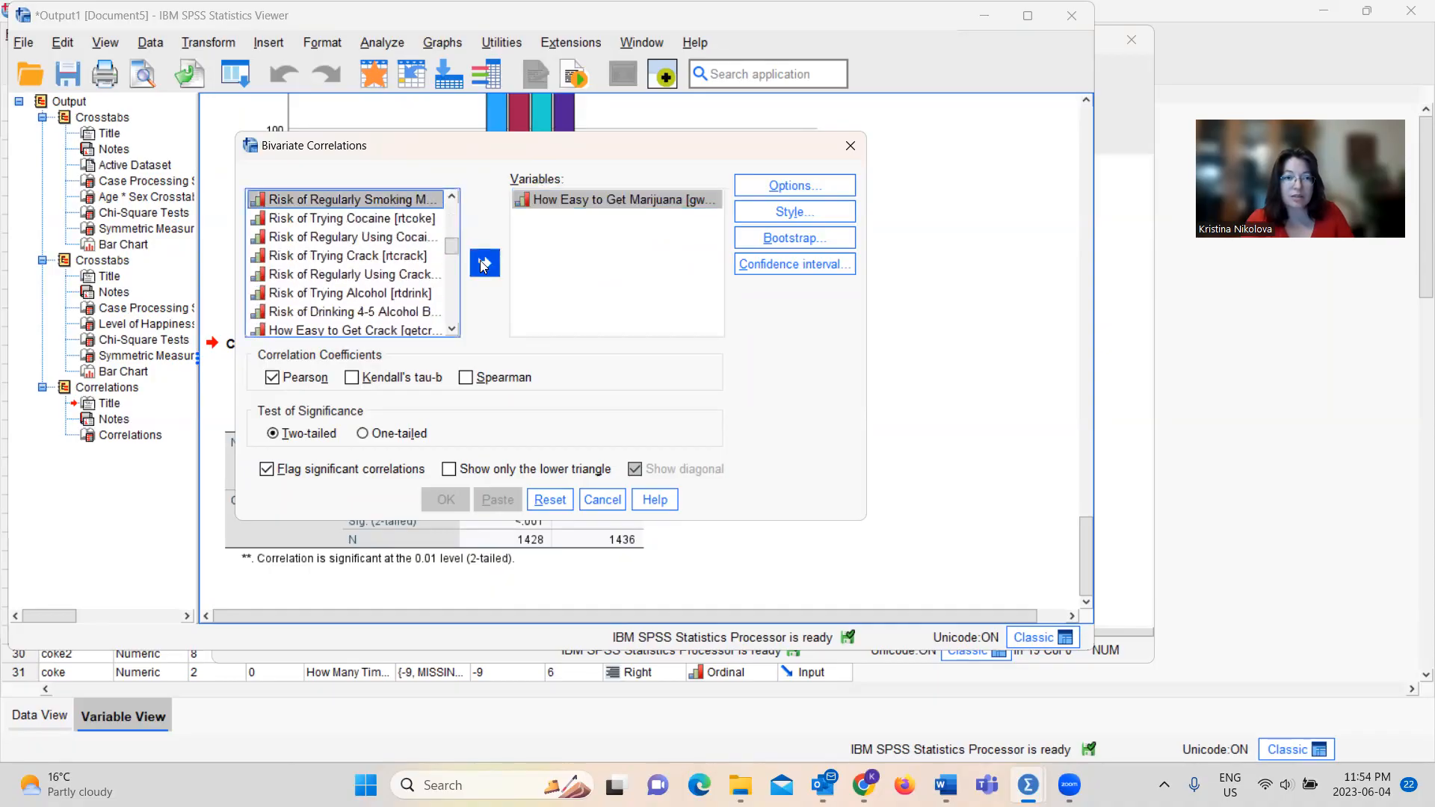
pyautogui.click(486, 262)
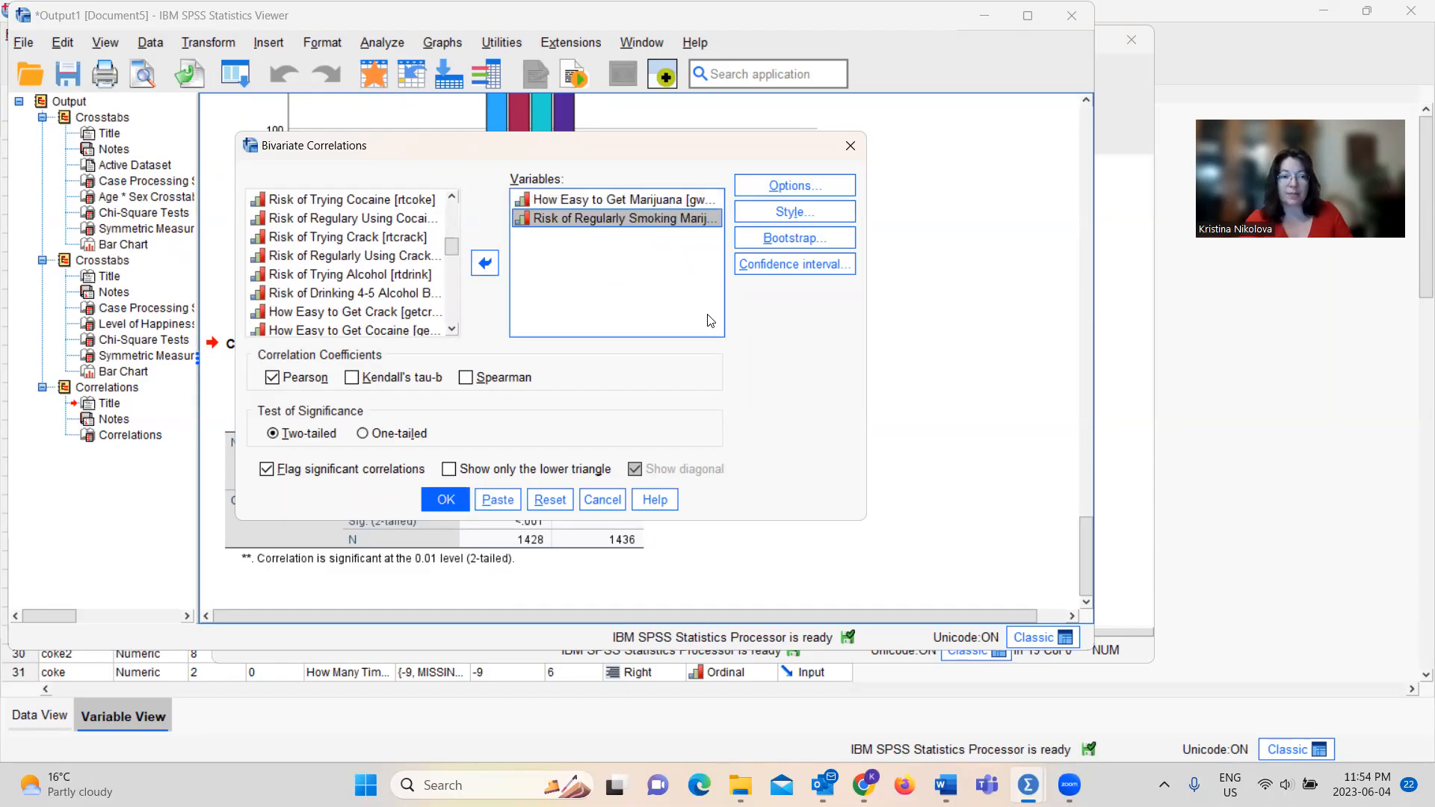
# Select Spearman instead of Pearson as the correlation coefficient and paste the command as syntax
pyautogui.click(465, 377)
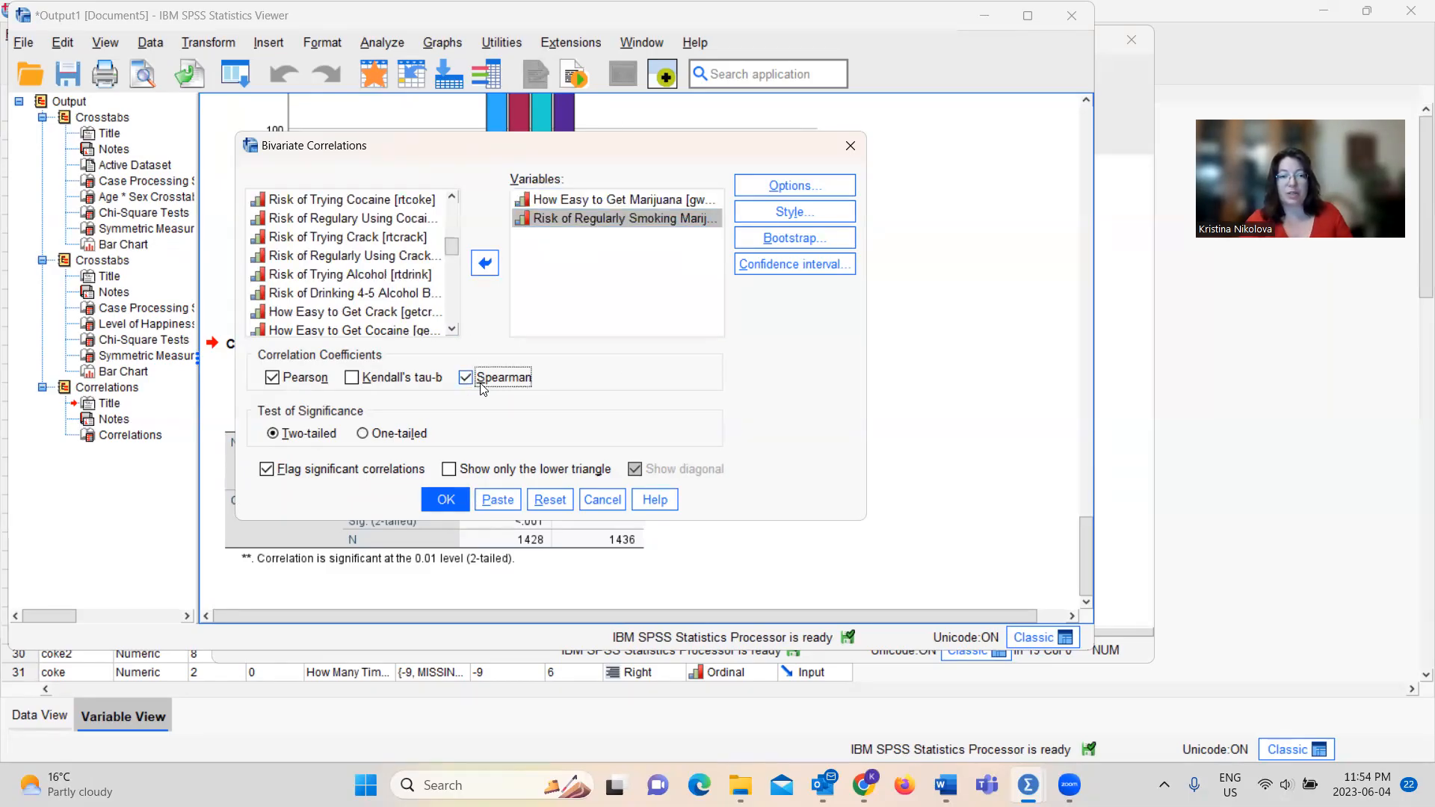
pyautogui.click(274, 381)
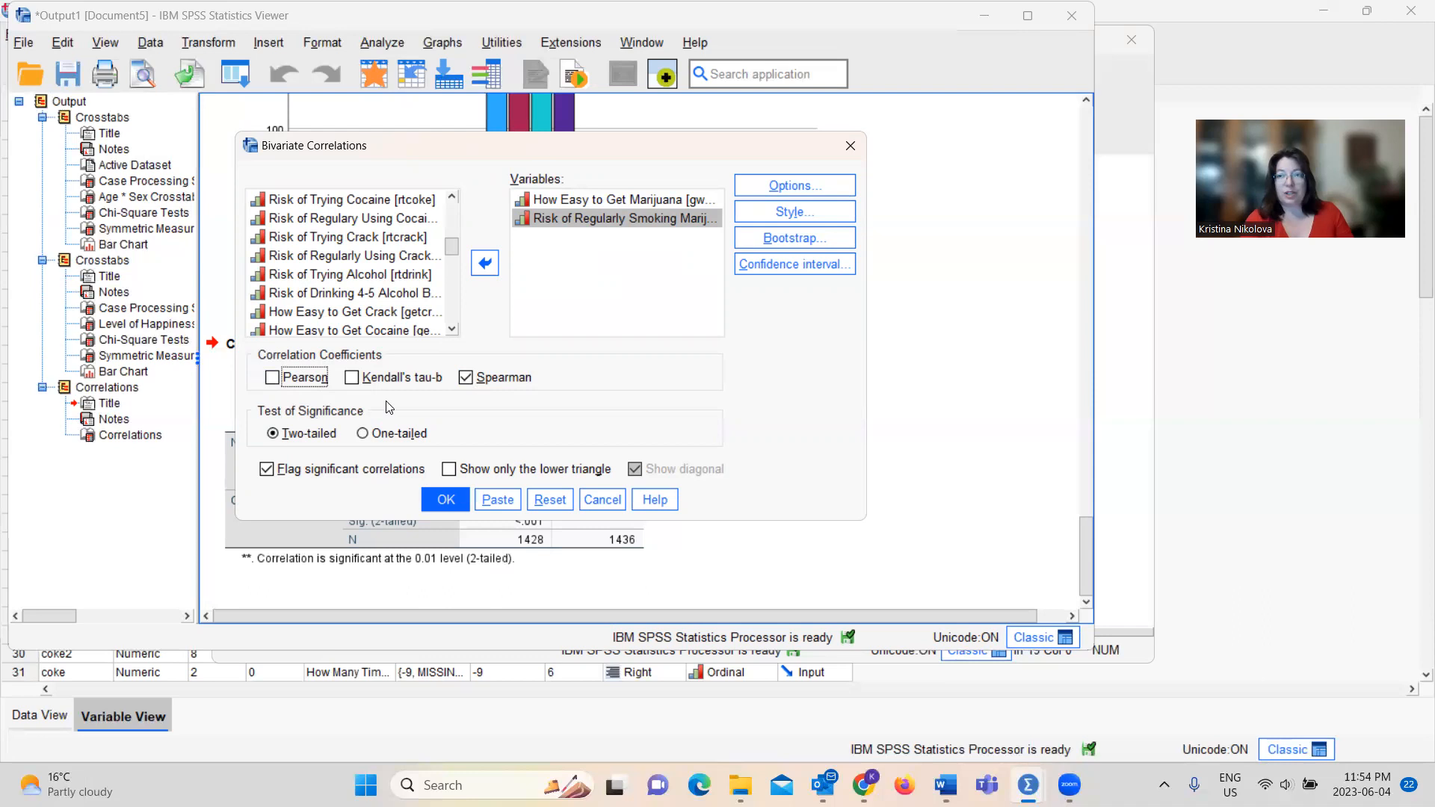
pyautogui.click(503, 499)
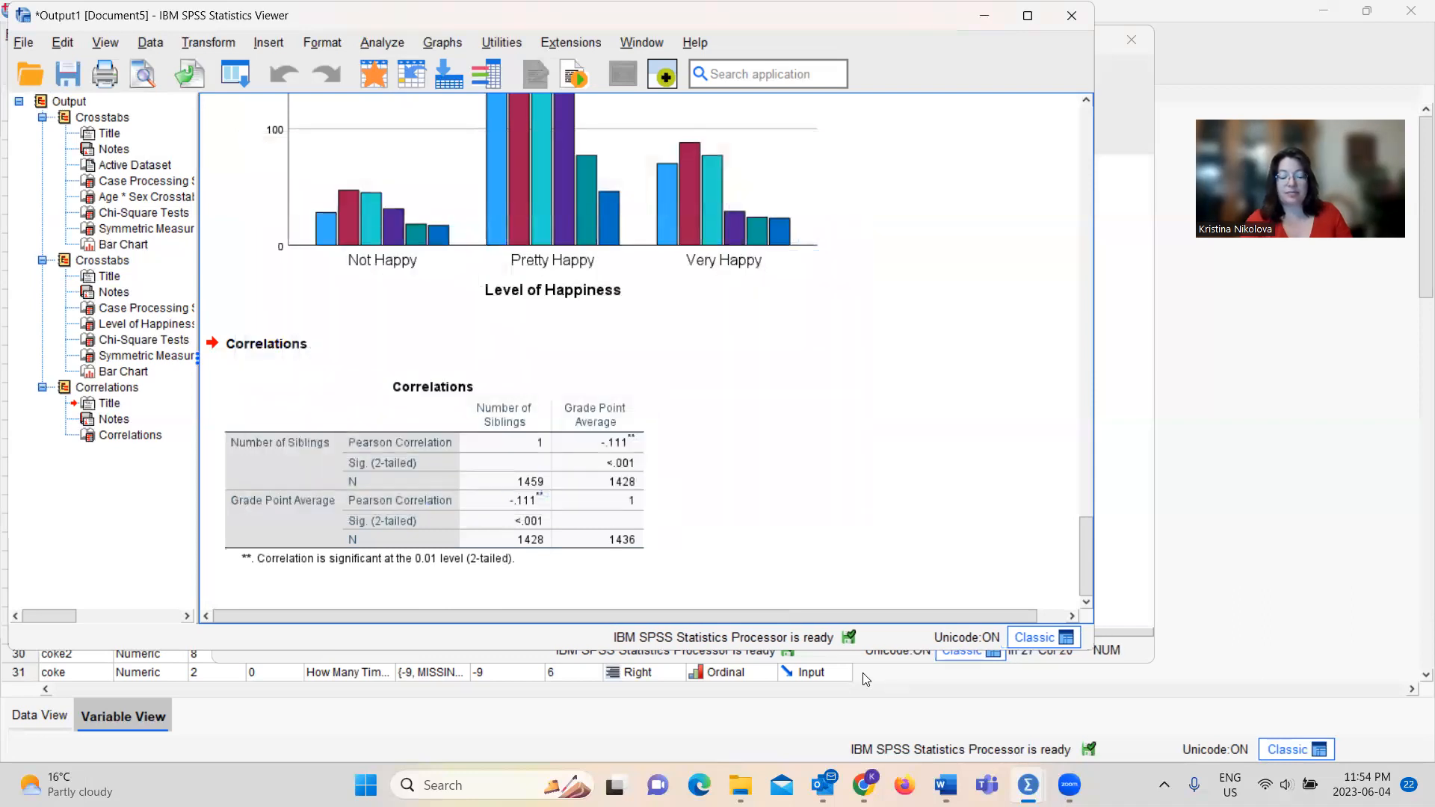
# Run the NONPAR CORR syntax block for the two marijuana variables and examine the Spearman's rho table in the output
pyautogui.moveTo(1031, 780)
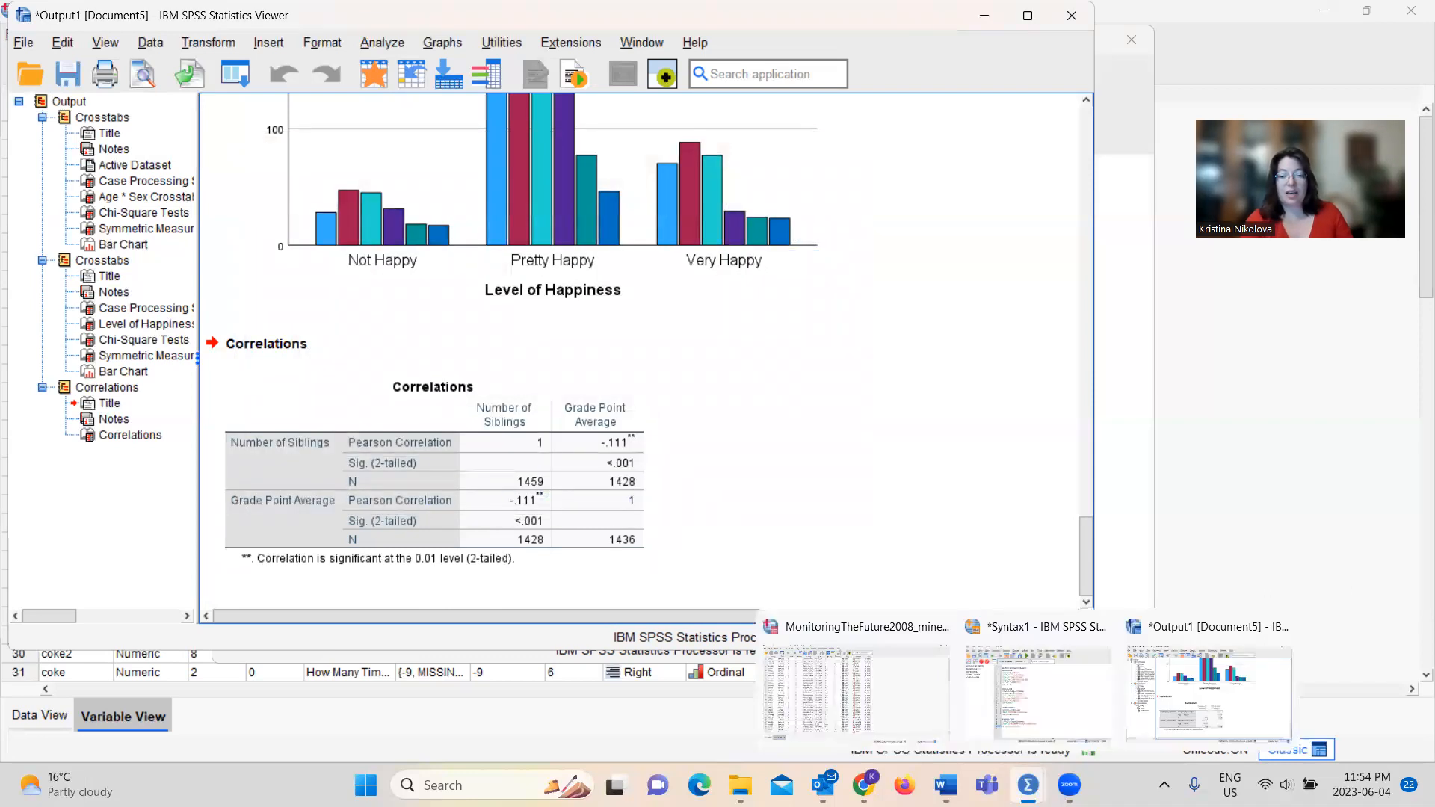
pyautogui.click(1074, 722)
pyautogui.moveTo(565, 553); pyautogui.dragTo(451, 504)
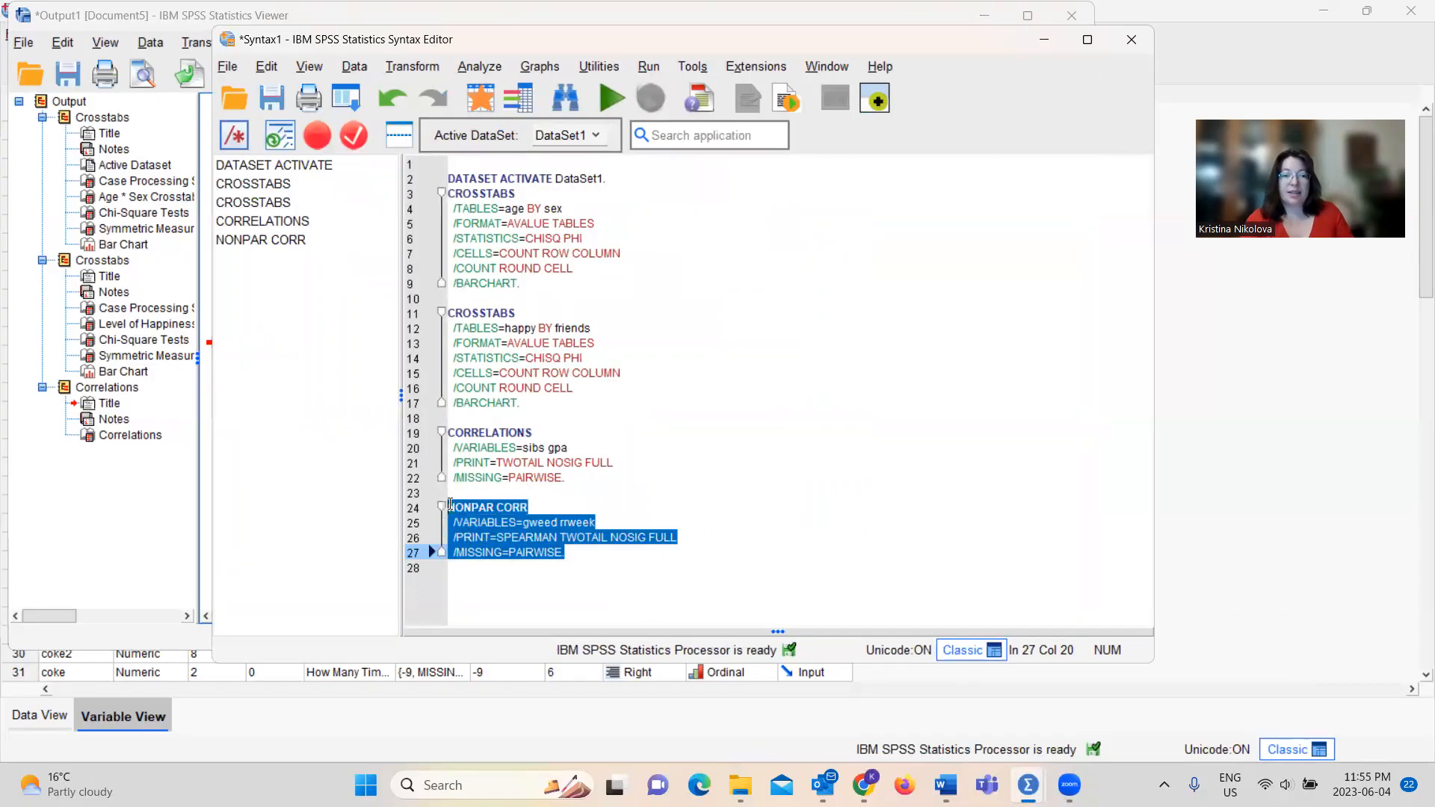
pyautogui.click(612, 98)
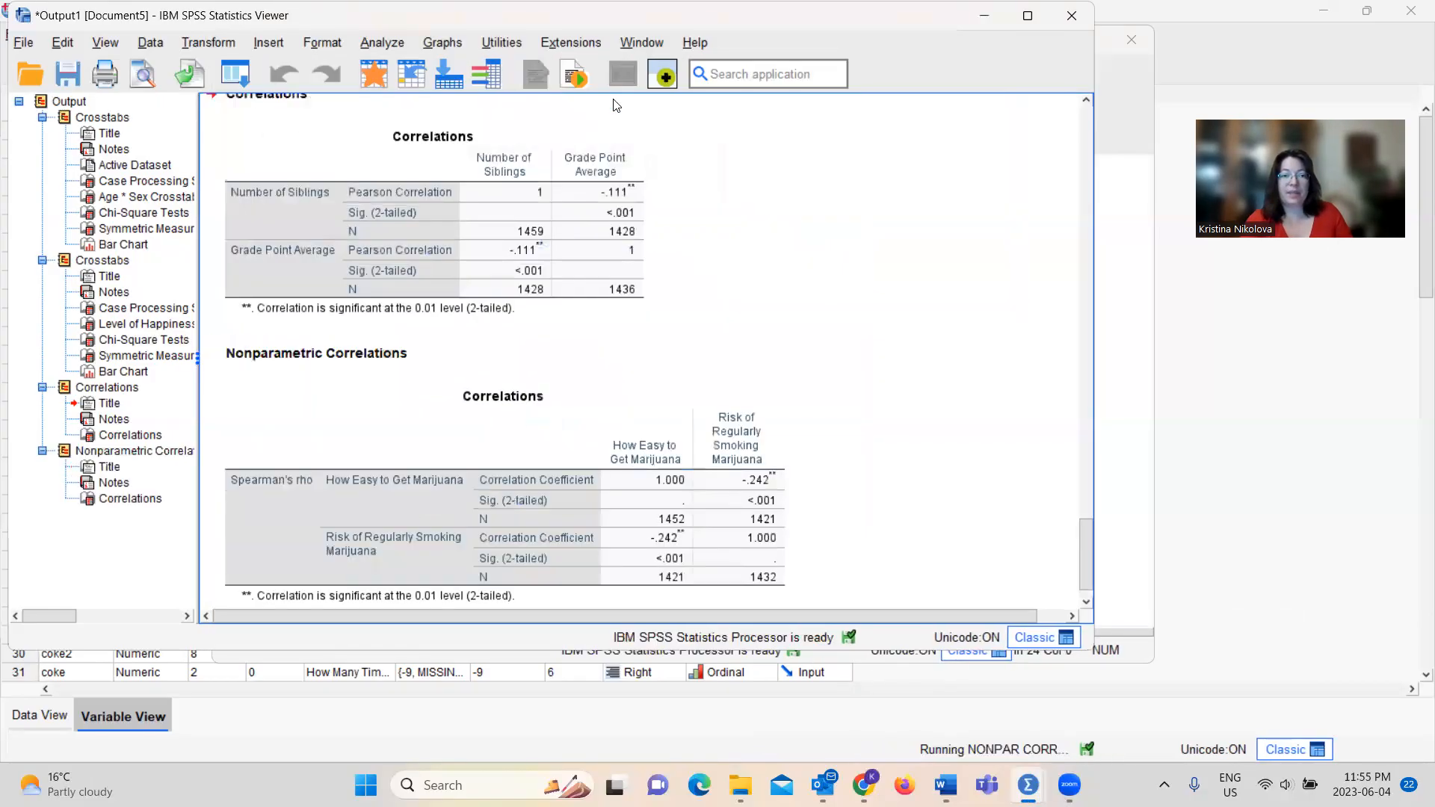
pyautogui.click(406, 360)
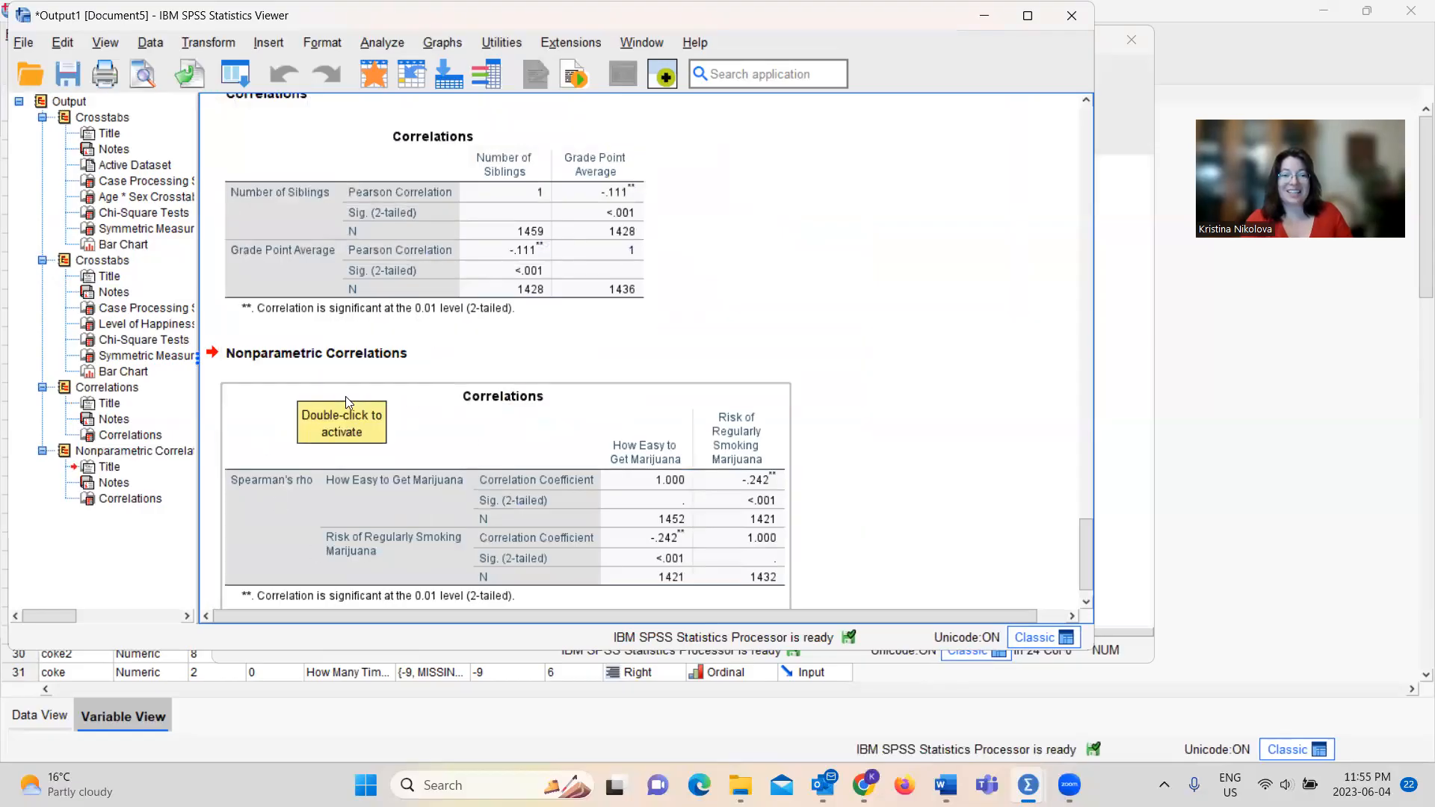
pyautogui.click(299, 353)
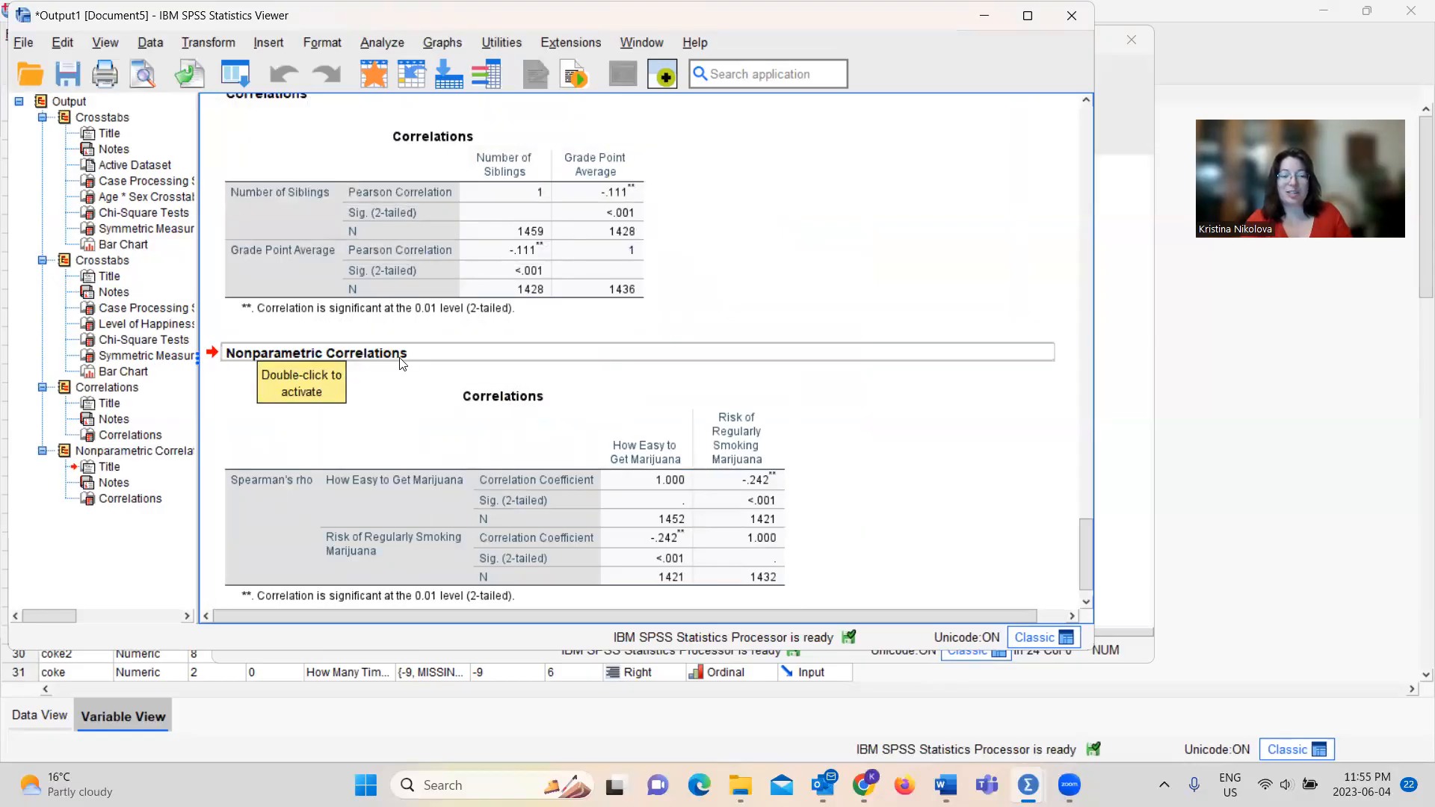
pyautogui.click(548, 407)
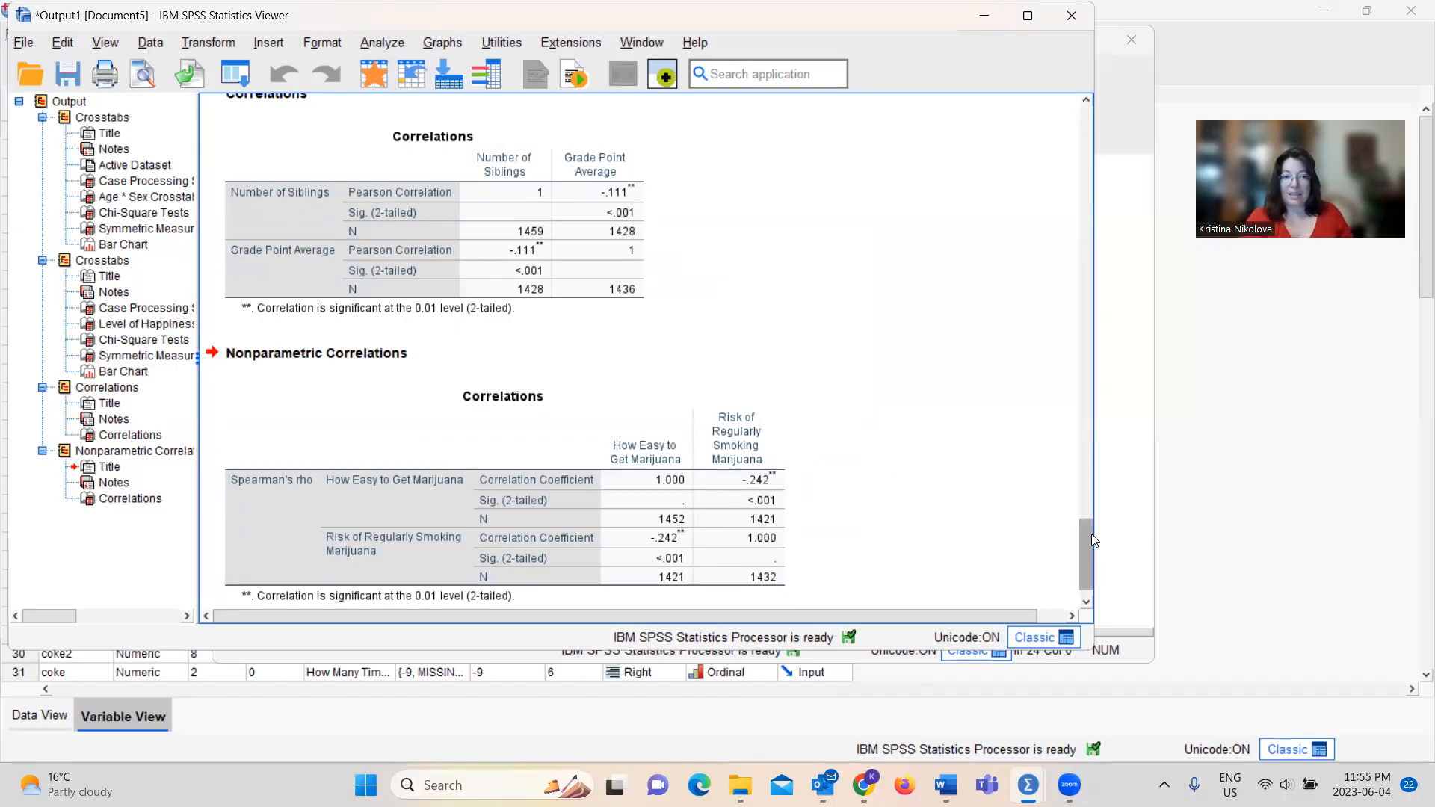
pyautogui.moveTo(1091, 534); pyautogui.dragTo(1095, 558)
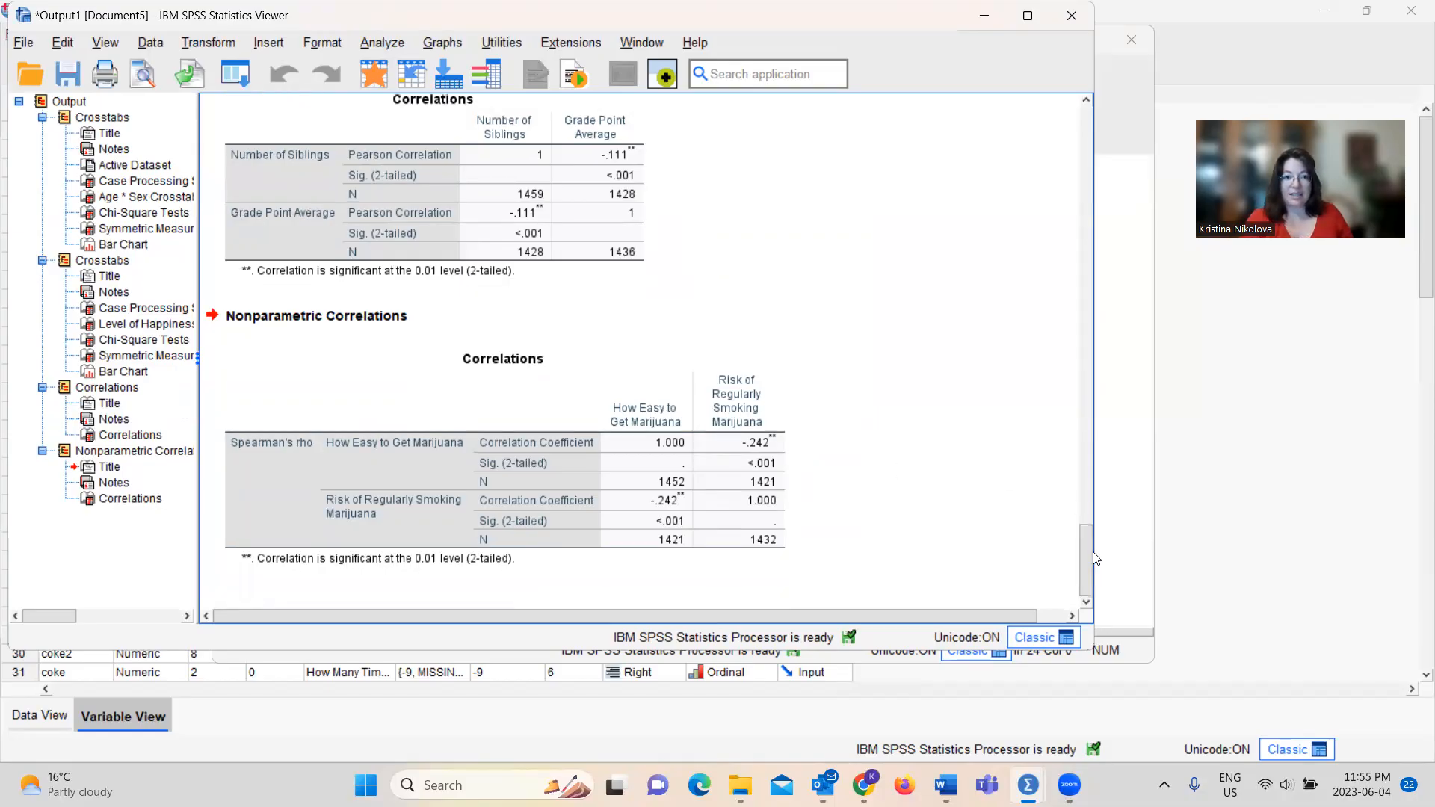
# Define a simple scatterplot with Grade Point Average on the Y axis and Number of Siblings on the X axis
pyautogui.click(440, 42)
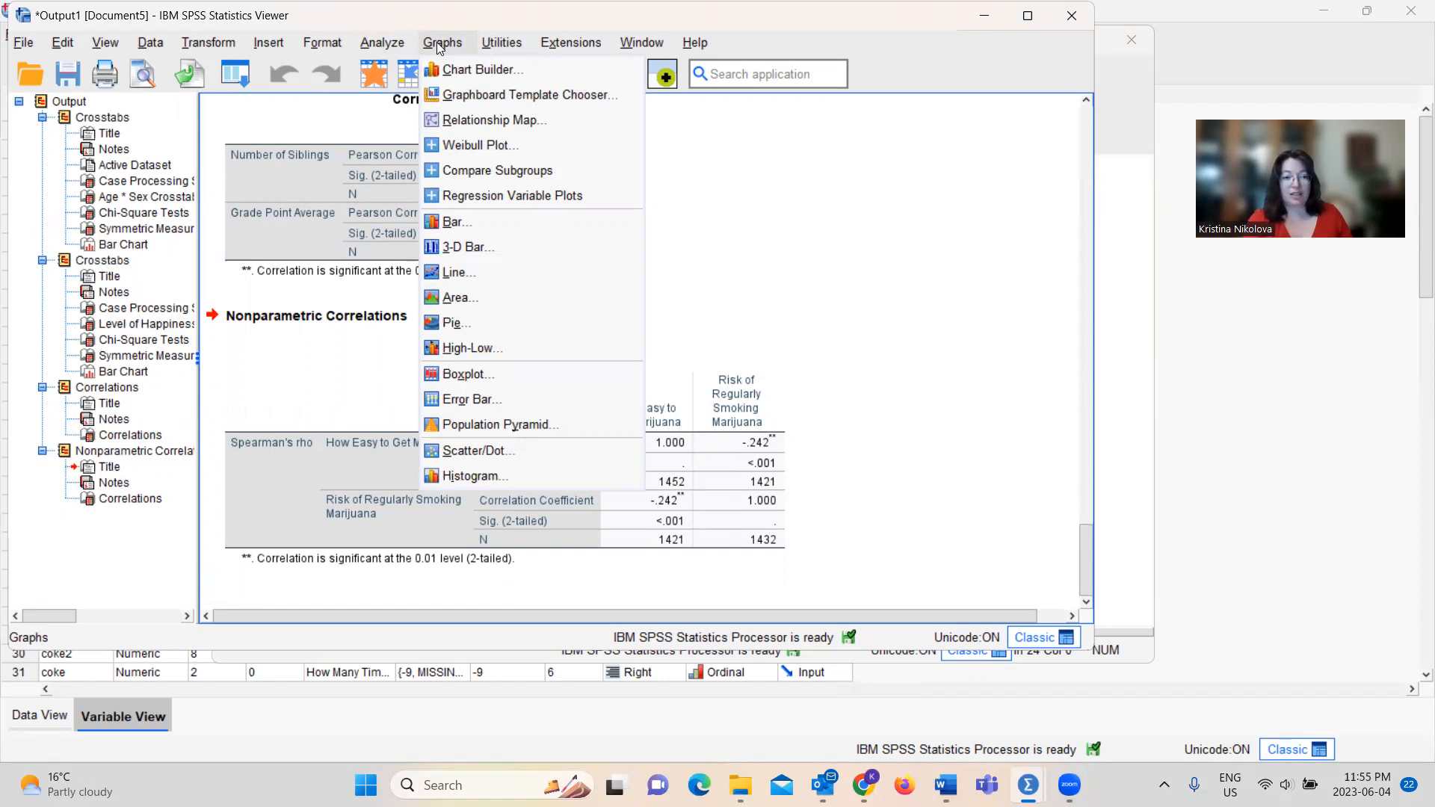
pyautogui.click(461, 452)
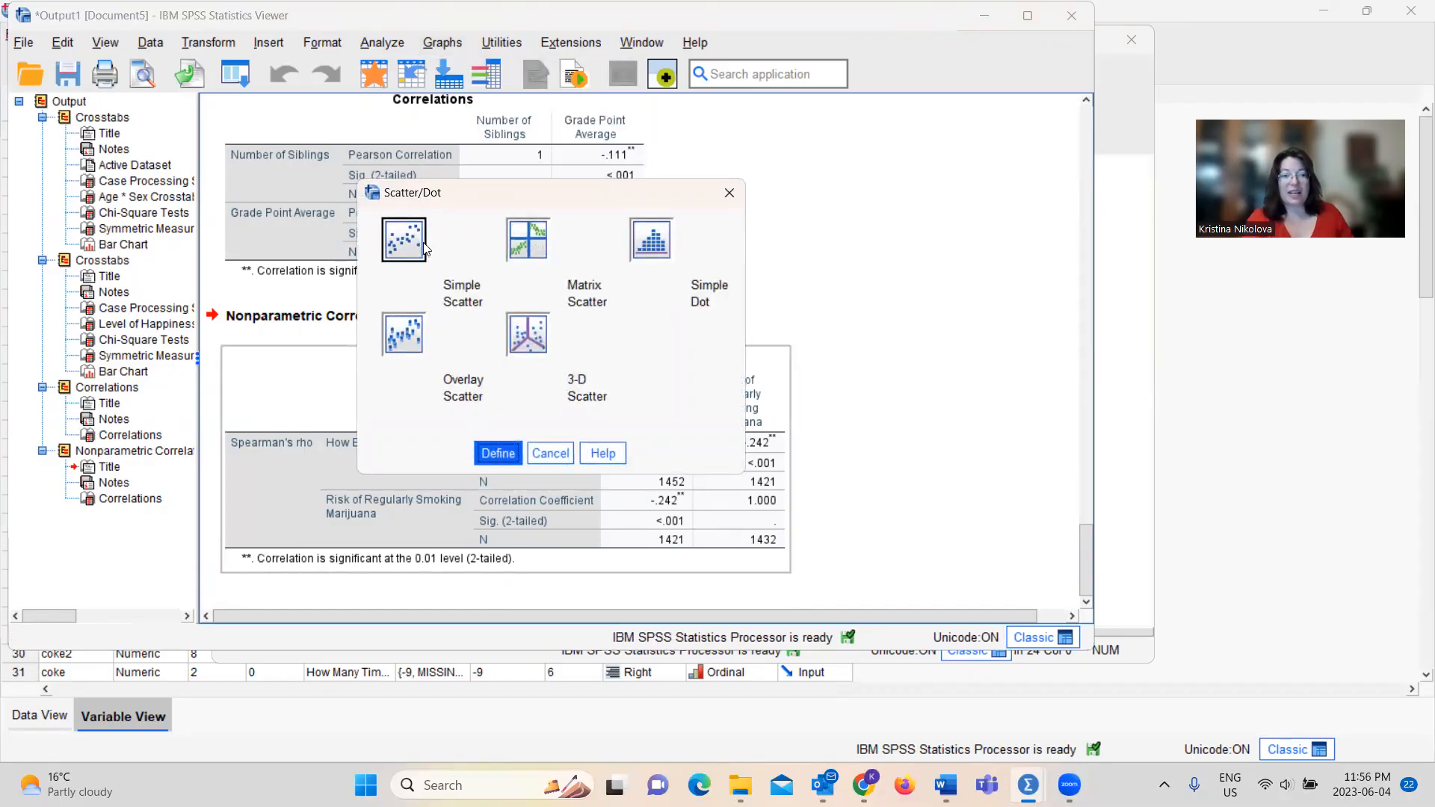
pyautogui.click(500, 454)
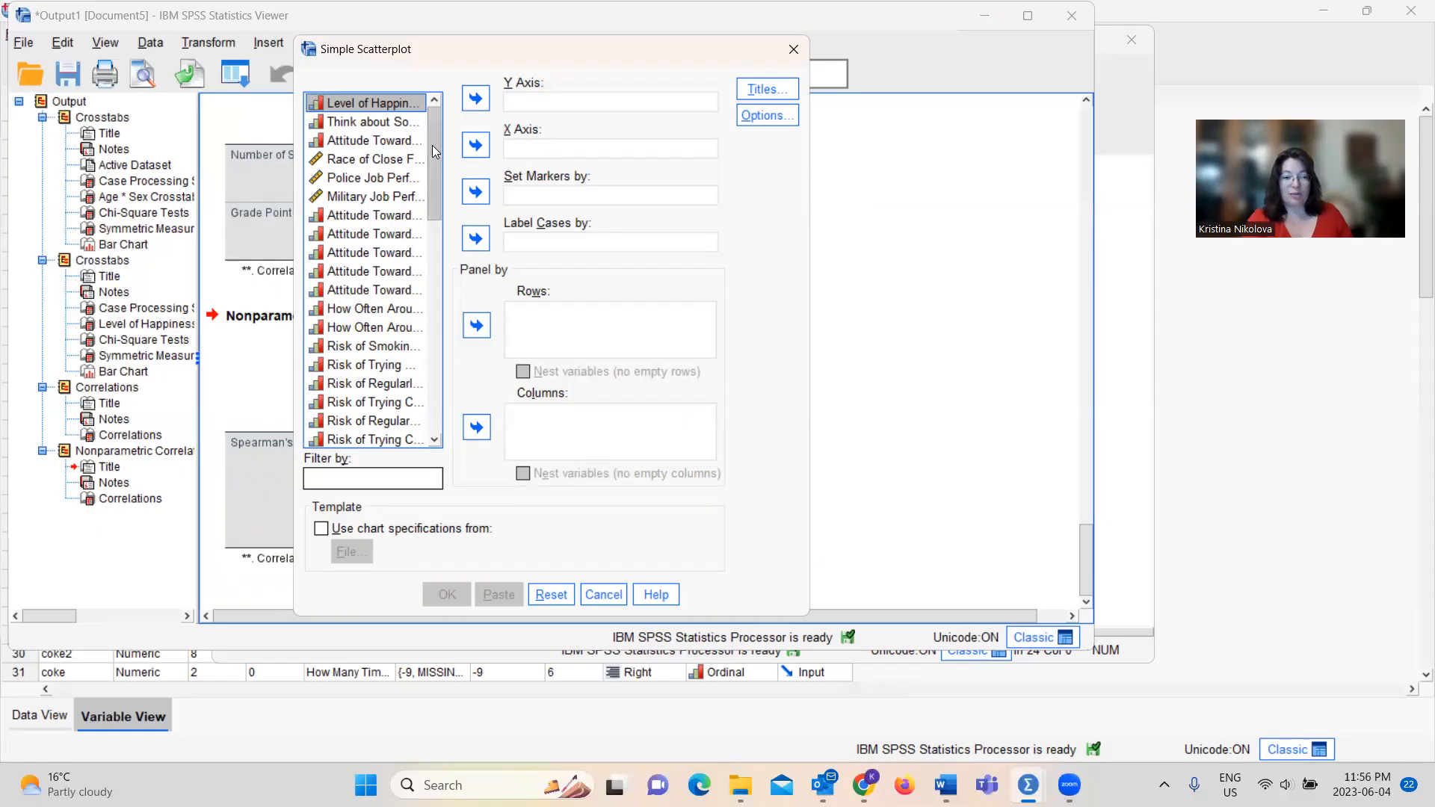
pyautogui.moveTo(432, 145); pyautogui.dragTo(448, 392)
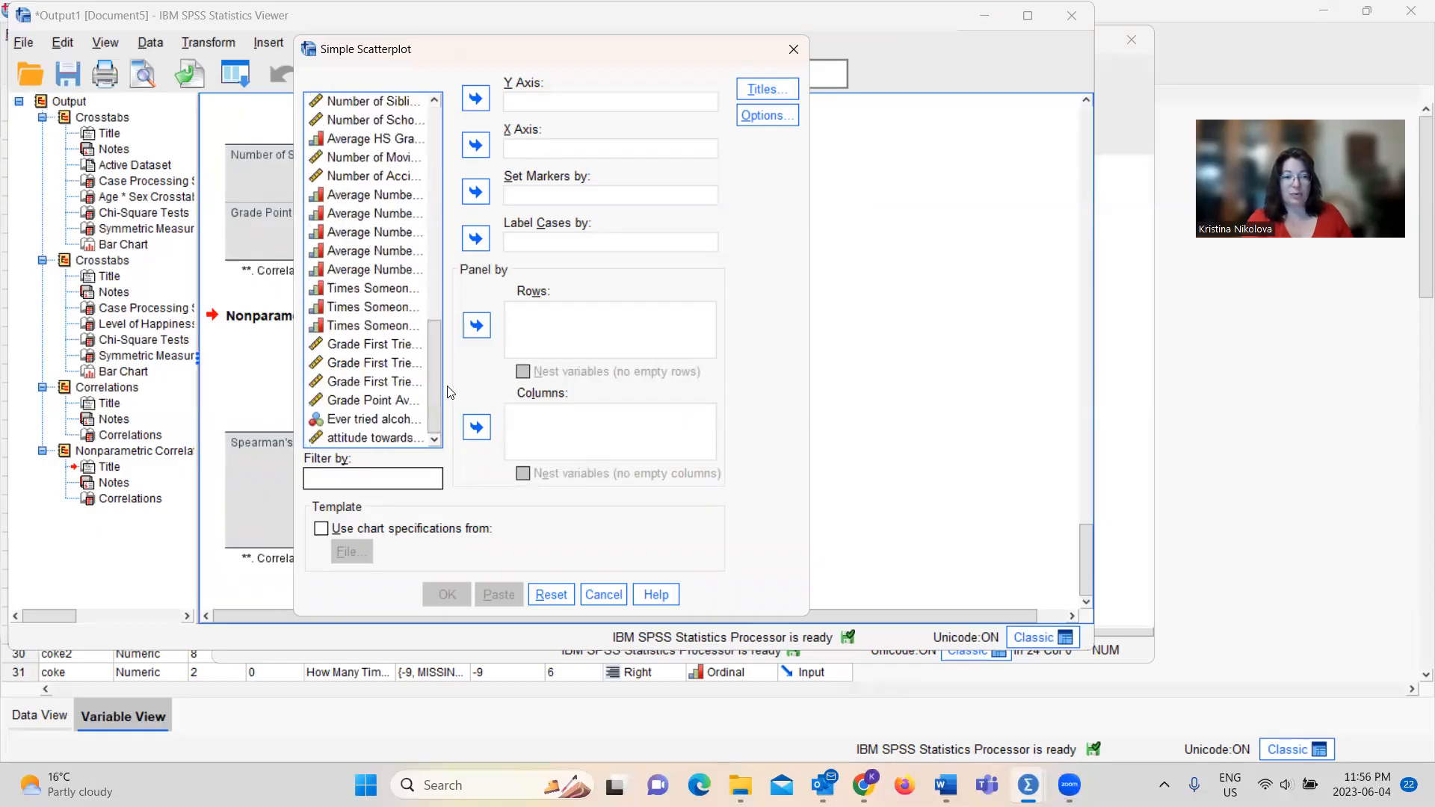
pyautogui.click(383, 400)
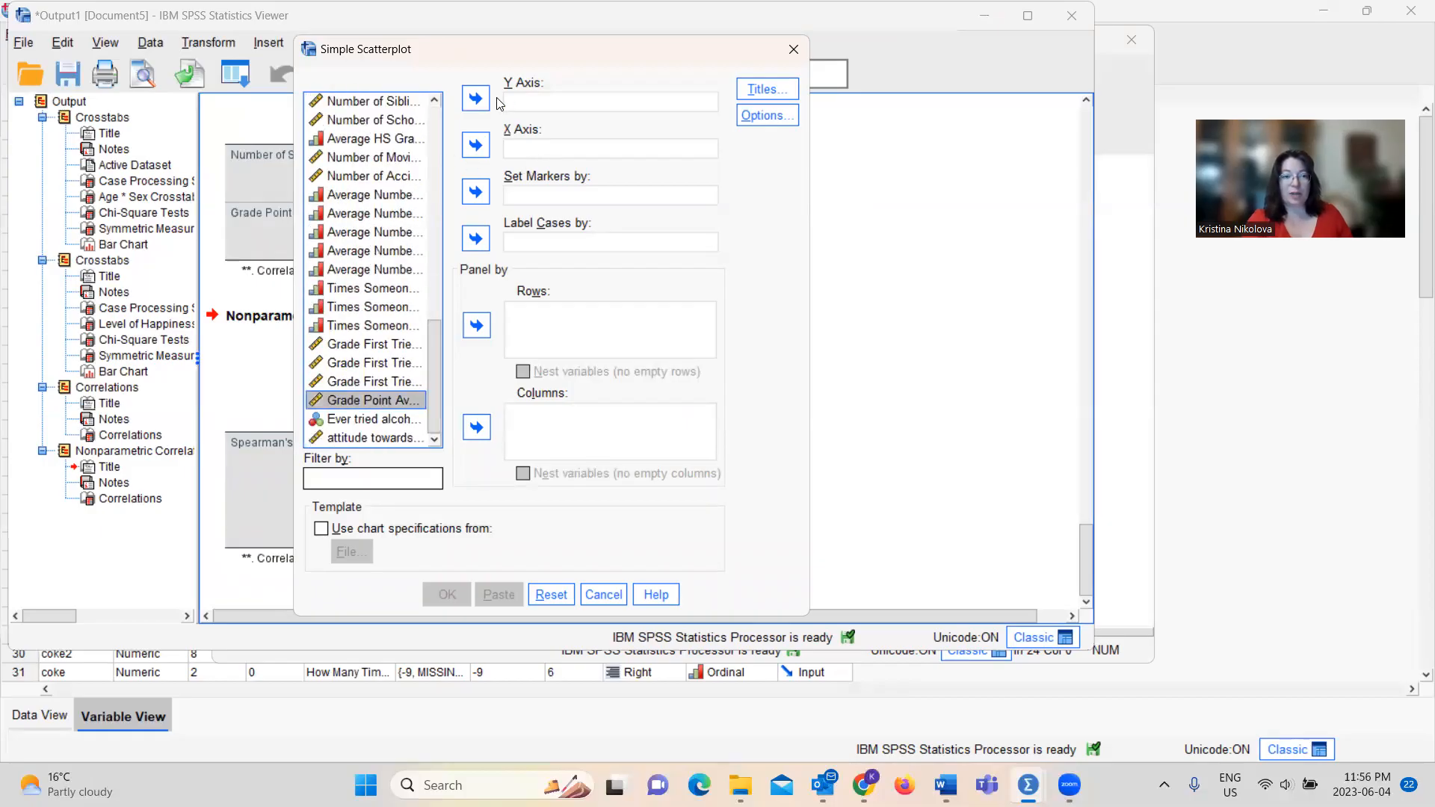
pyautogui.click(475, 98)
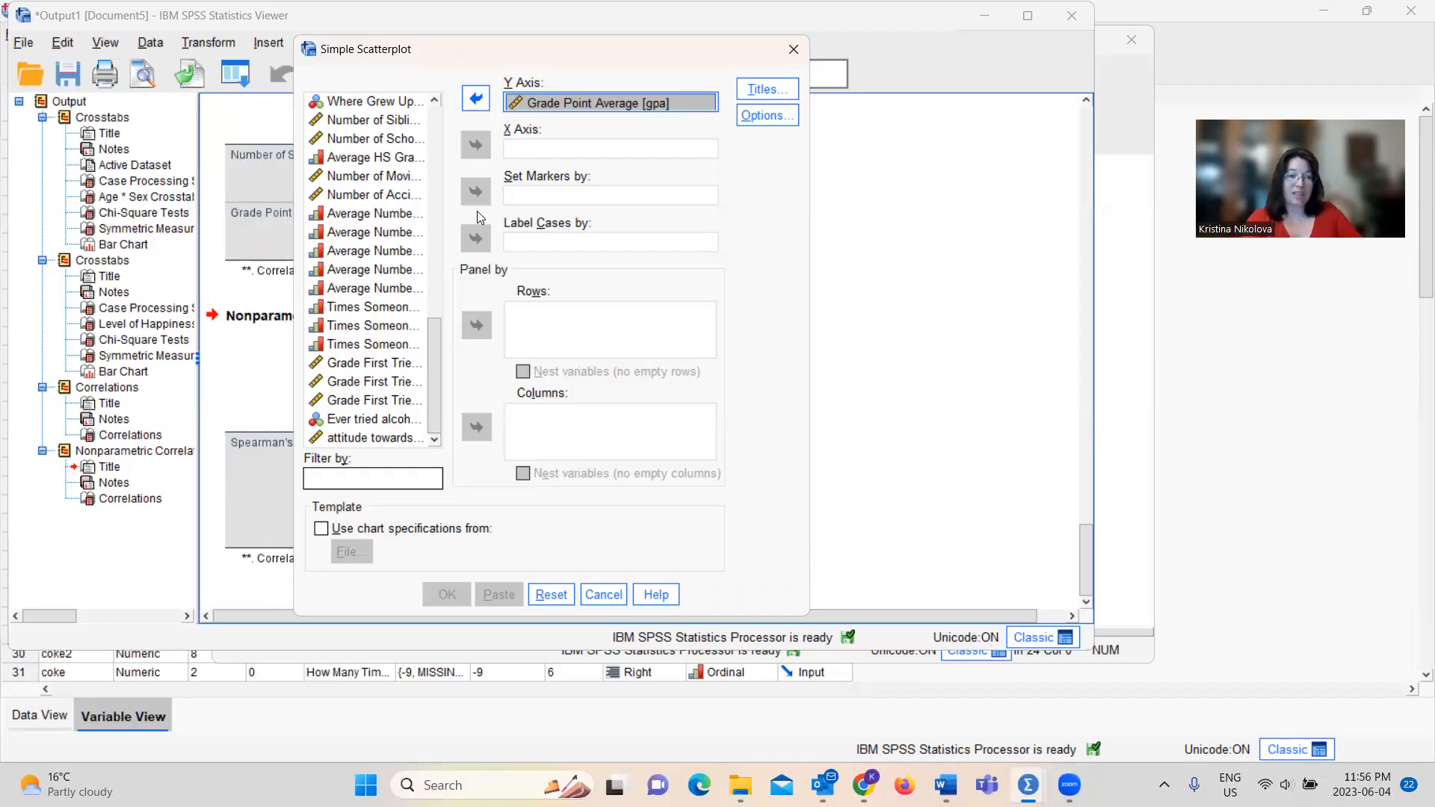
pyautogui.click(383, 120)
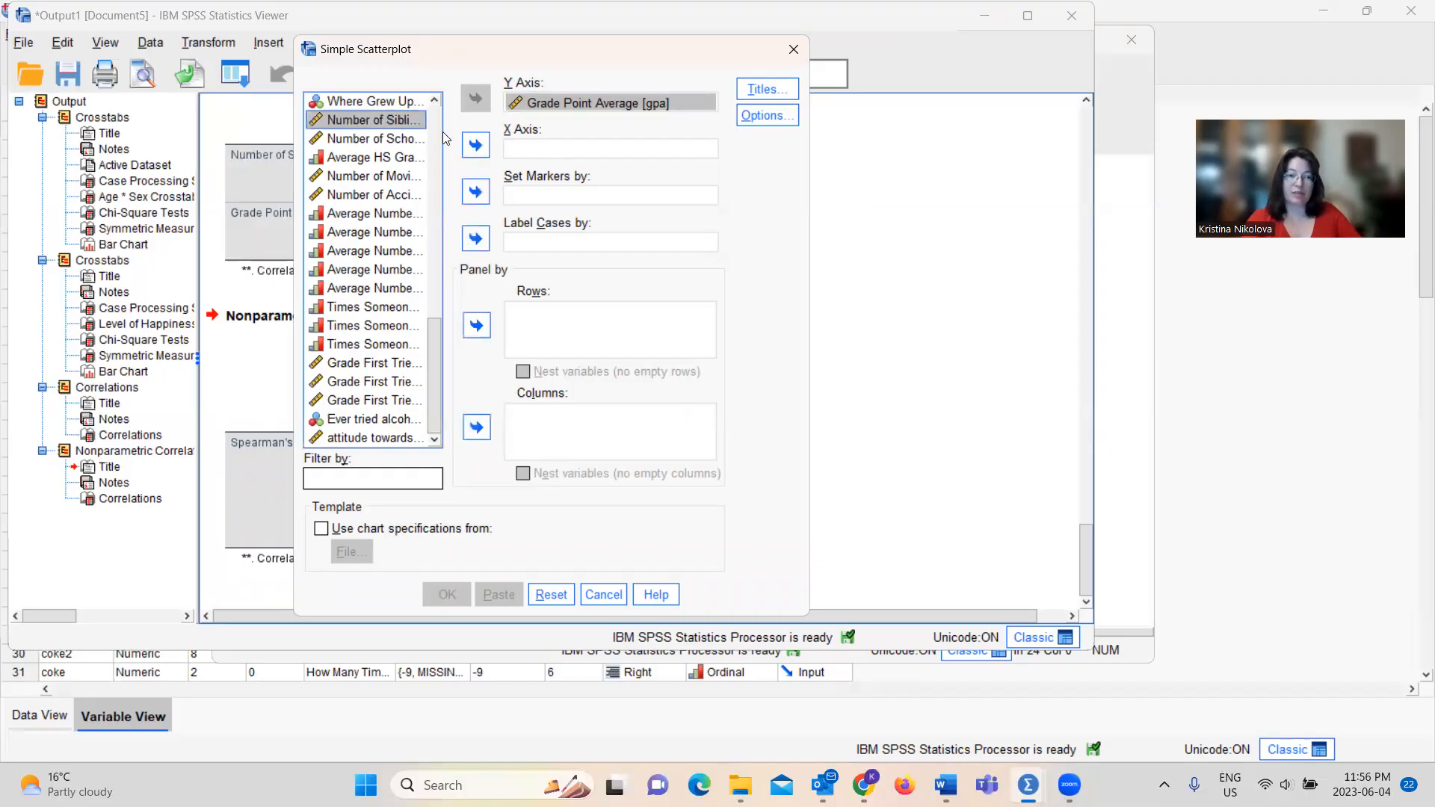
pyautogui.click(473, 145)
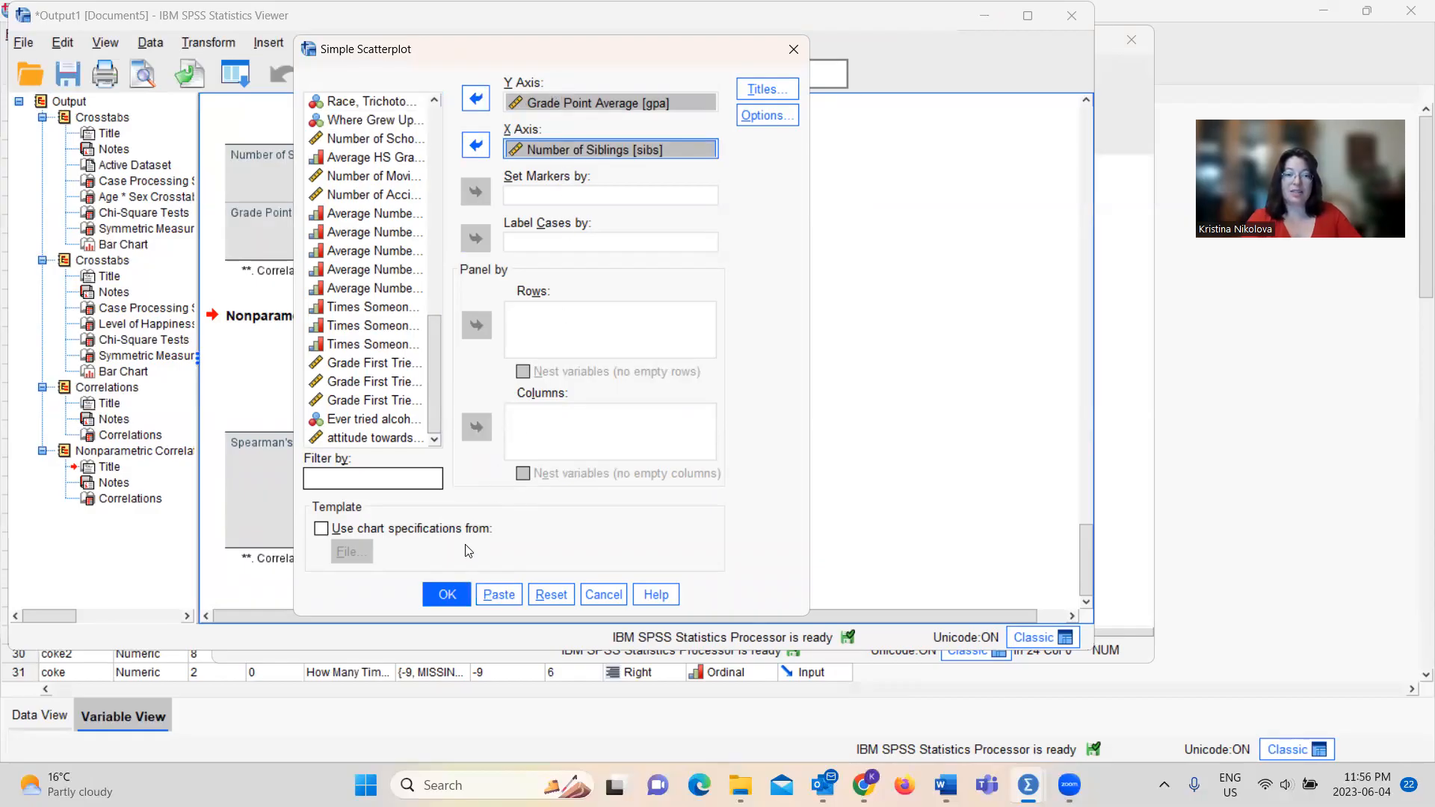
# Paste the scatterplot command as syntax and bring up the syntax file containing it
pyautogui.click(498, 596)
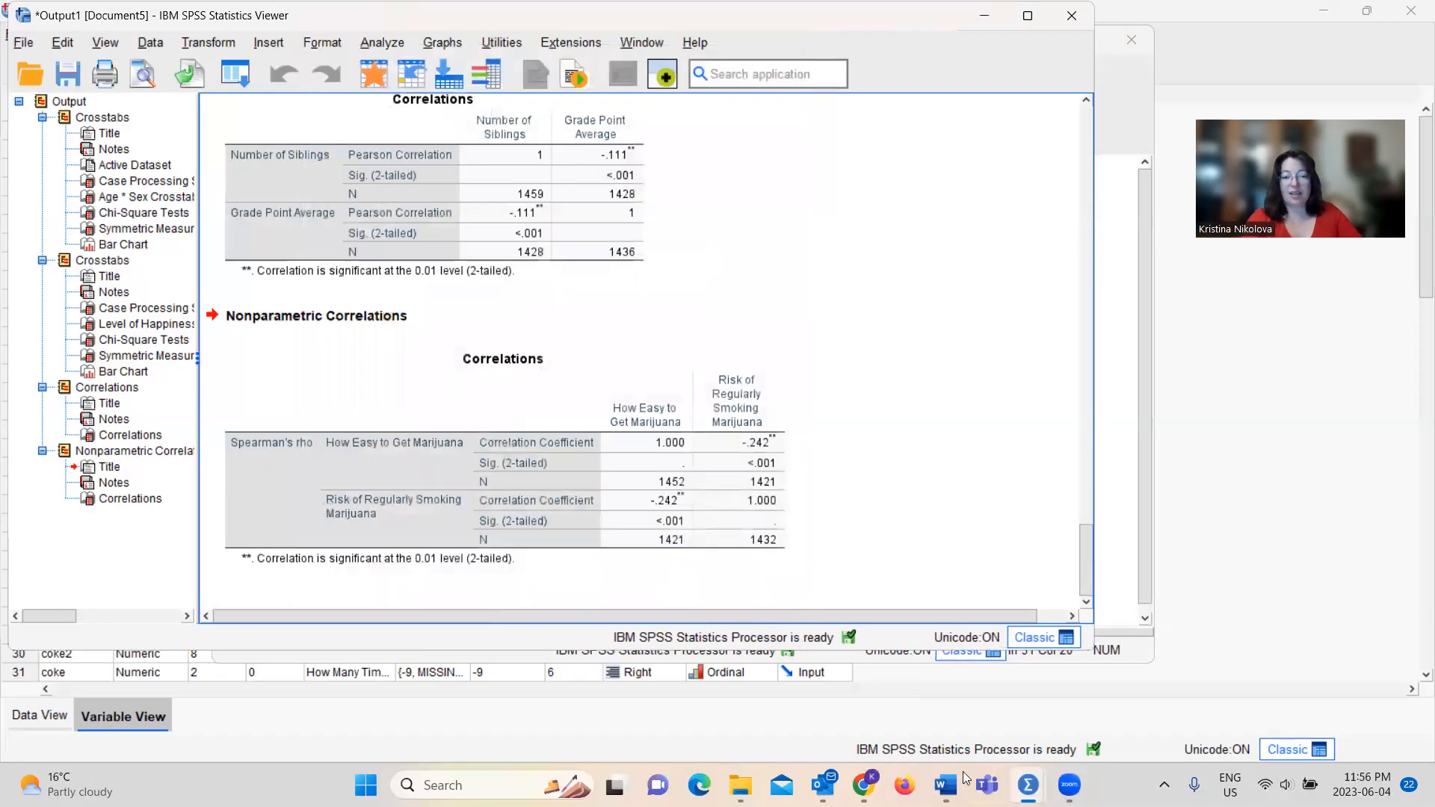
pyautogui.moveTo(1028, 785)
pyautogui.click(1037, 691)
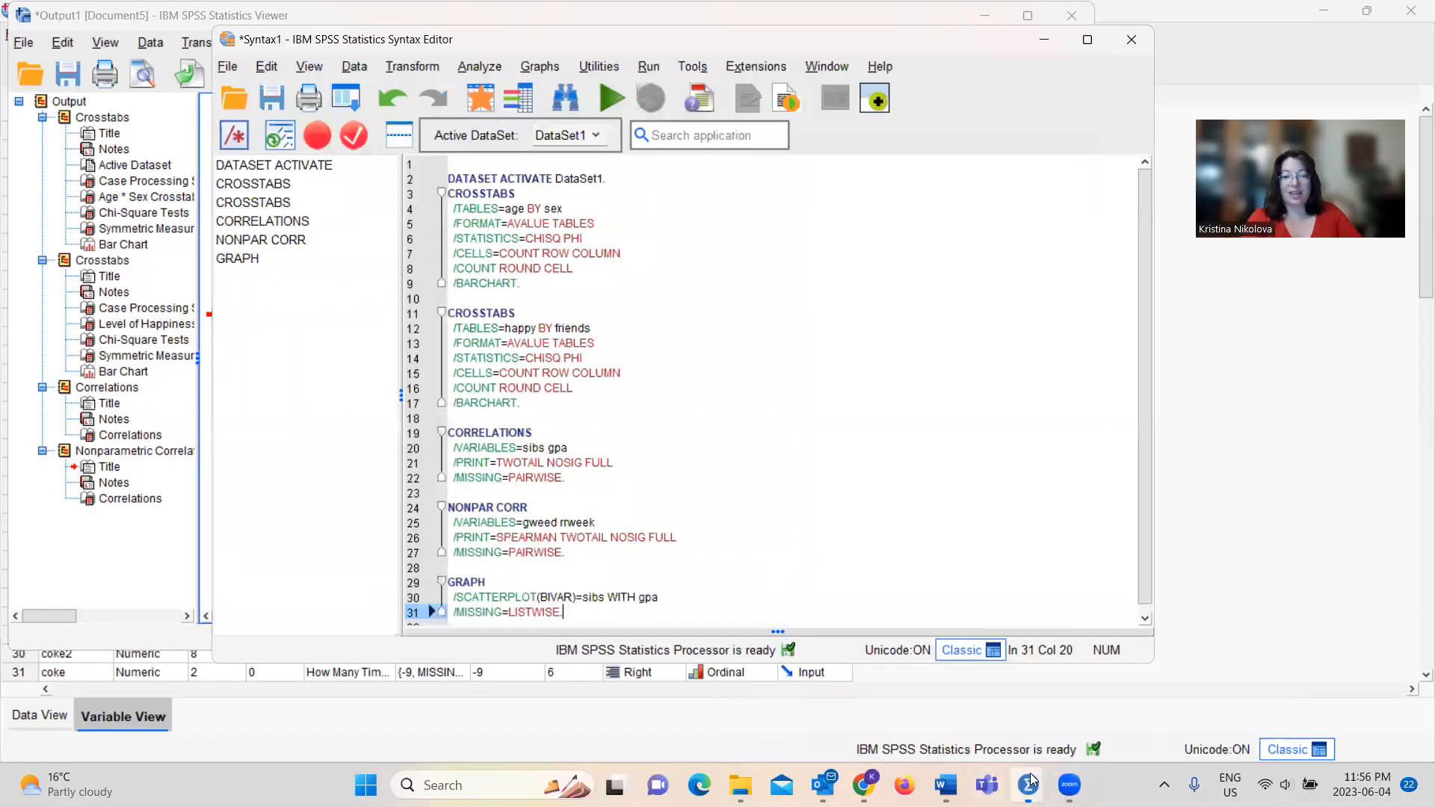
# Run only the GRAPH syntax block and examine the scatterplot of Grade Point Average by Number of Siblings
pyautogui.moveTo(580, 614); pyautogui.dragTo(447, 583)
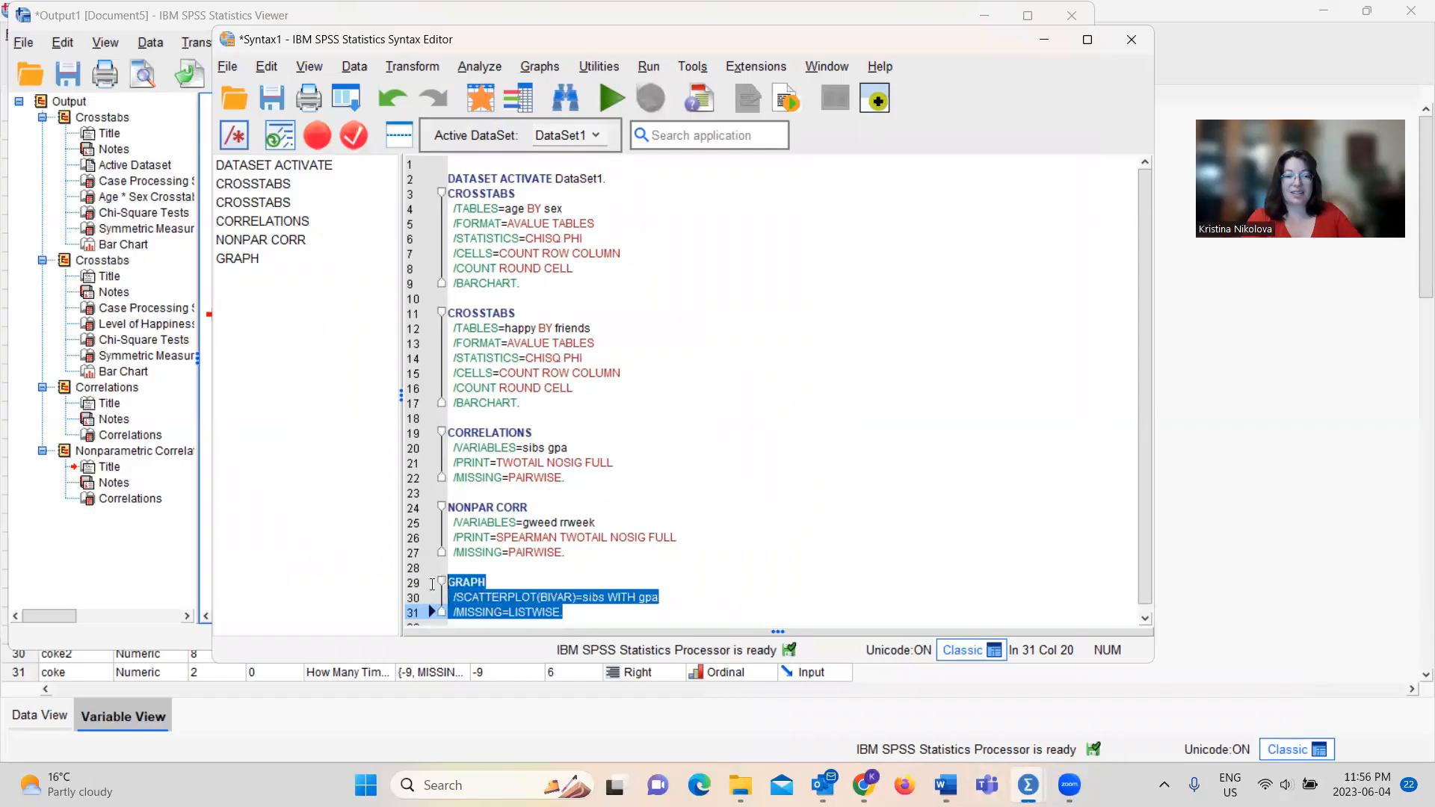
pyautogui.click(612, 97)
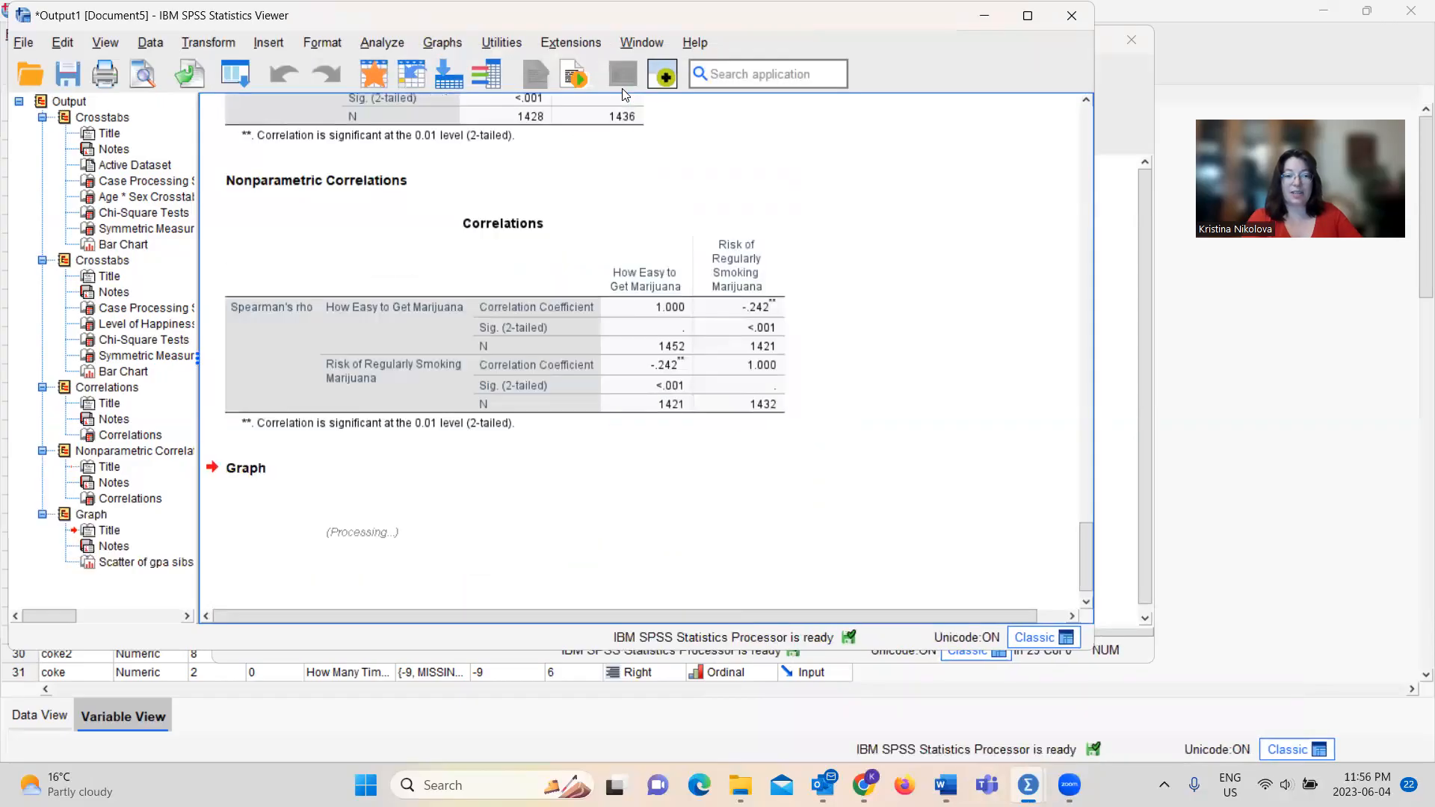
pyautogui.moveTo(1091, 520); pyautogui.dragTo(1087, 567)
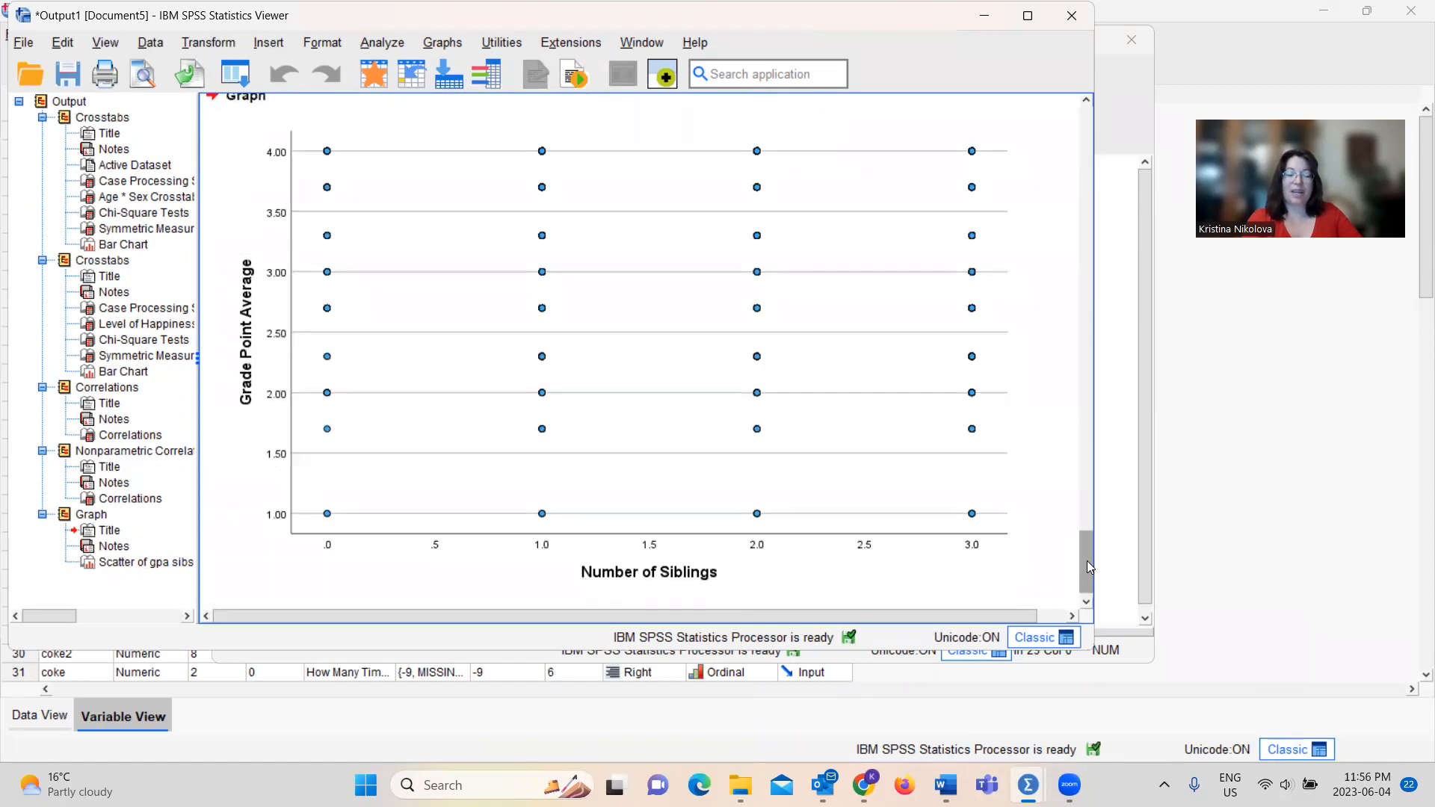
pyautogui.click(940, 432)
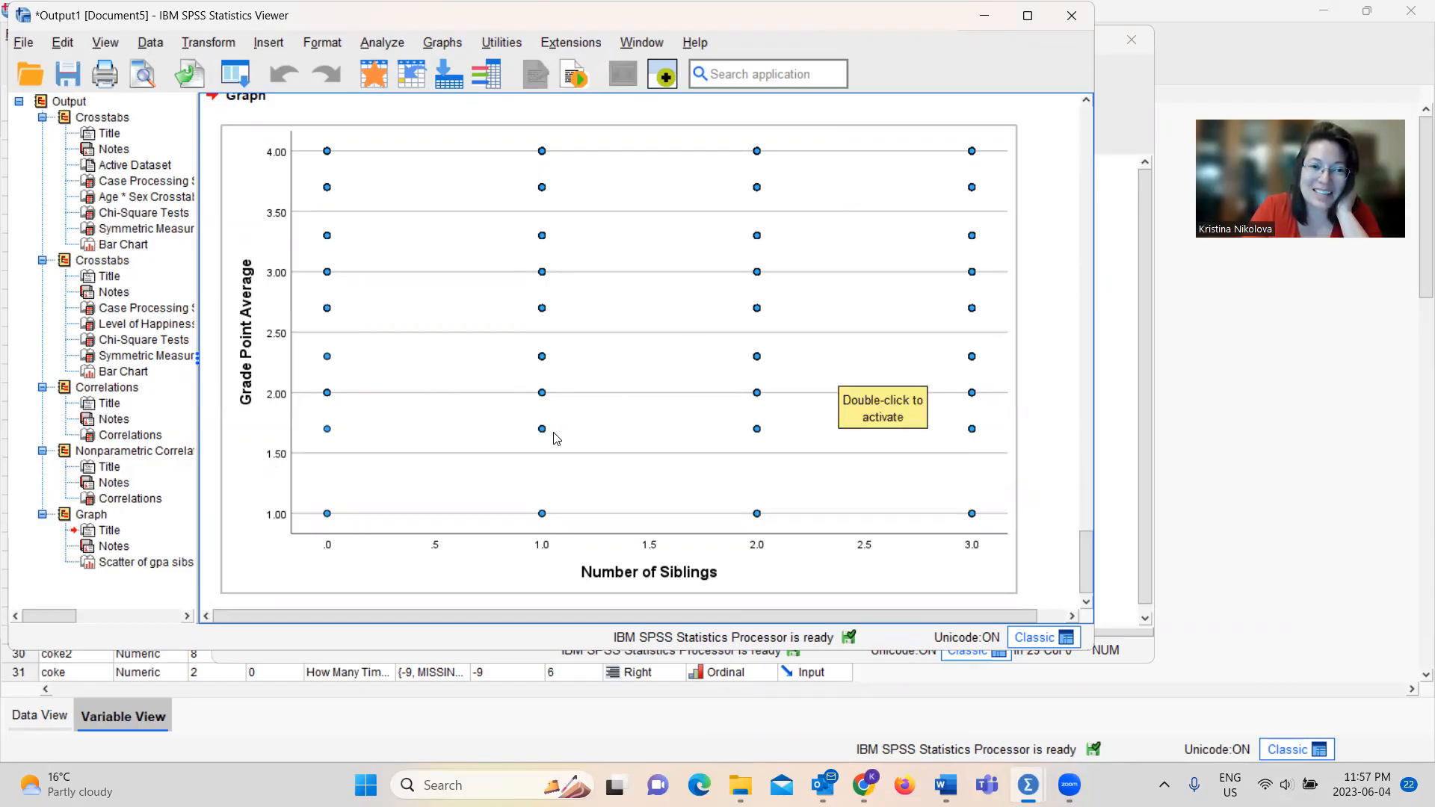
# Start a new simple scatterplot definition and remove Grade Point Average and Number of Siblings from the Y and X axes
pyautogui.click(380, 41)
pyautogui.moveTo(450, 381)
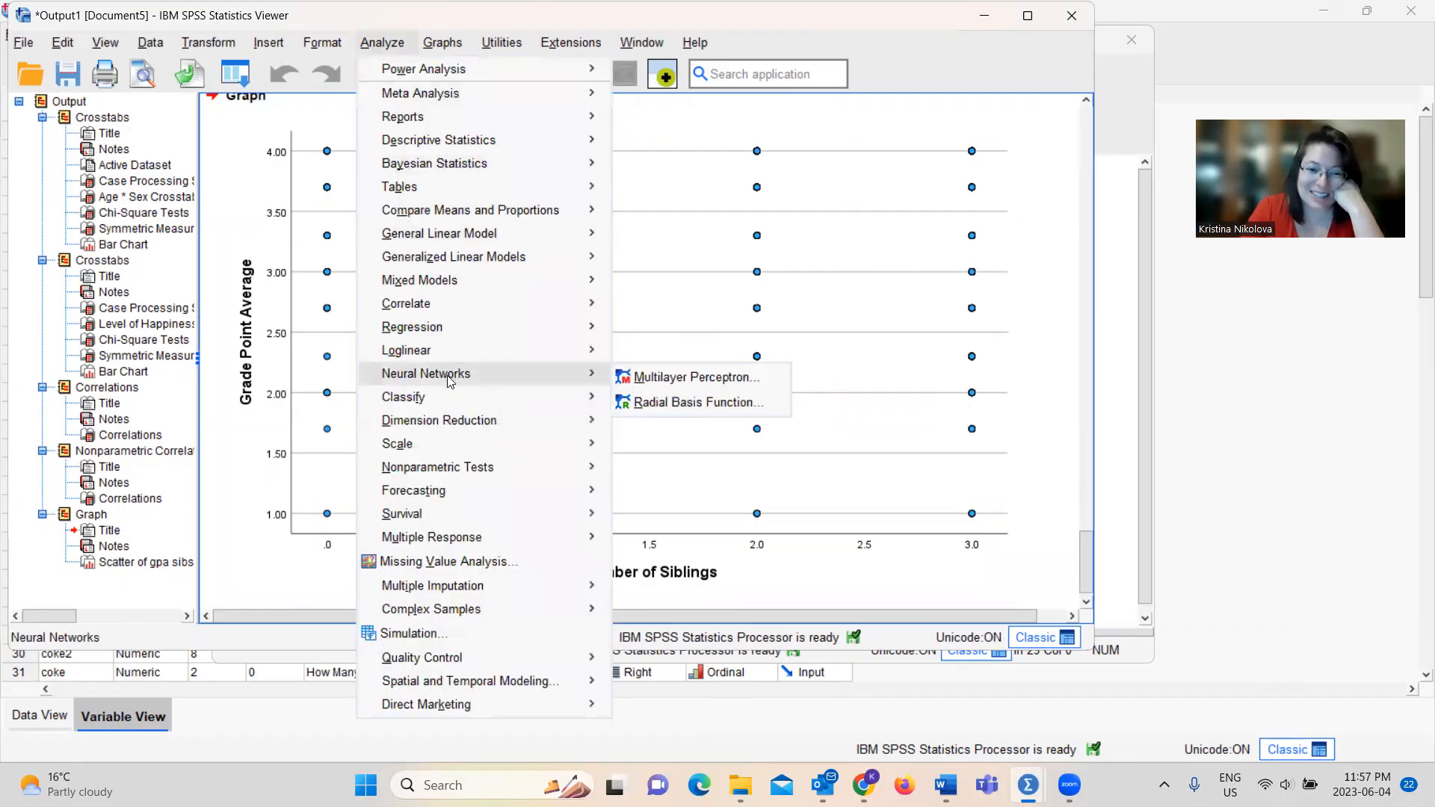
pyautogui.moveTo(392, 63)
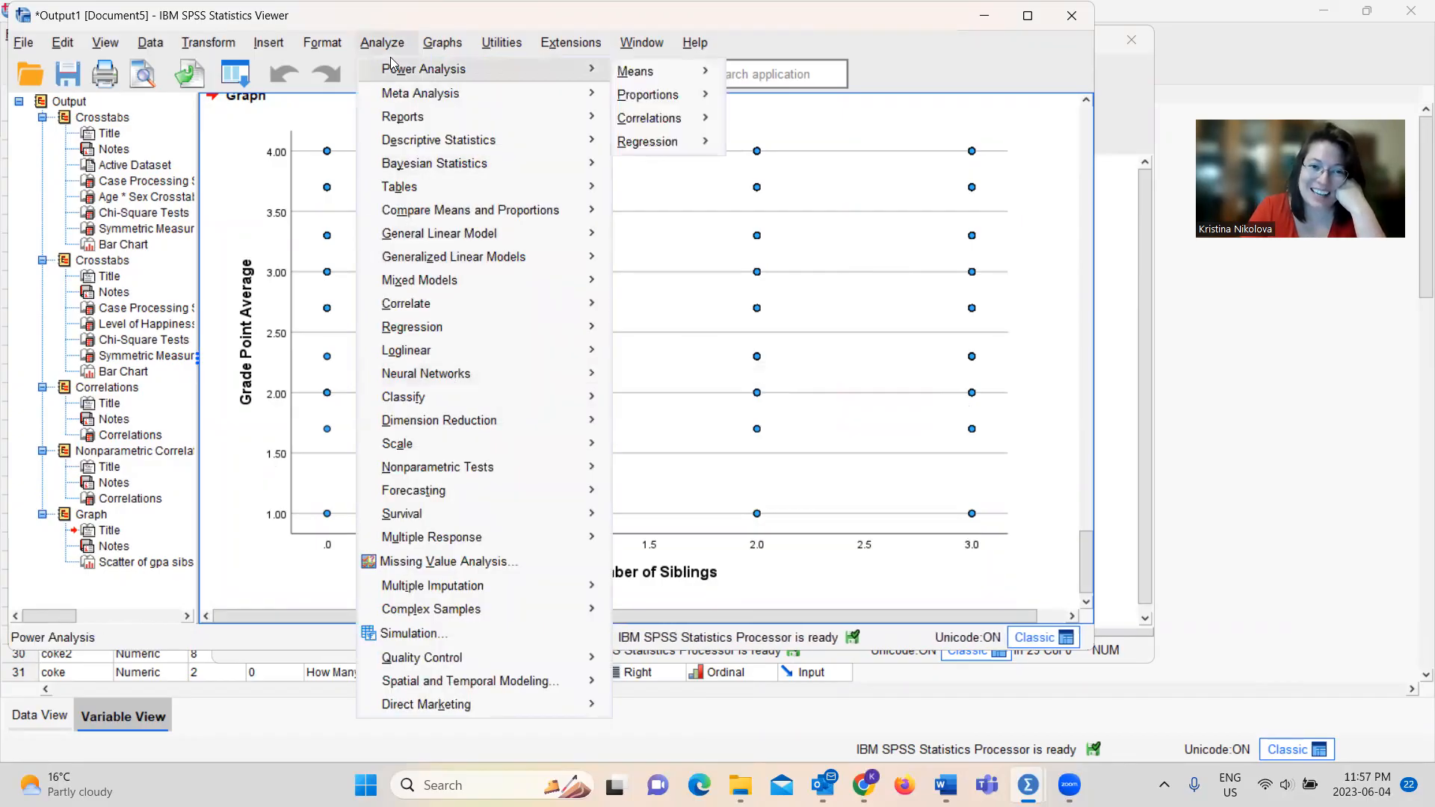
pyautogui.moveTo(448, 45)
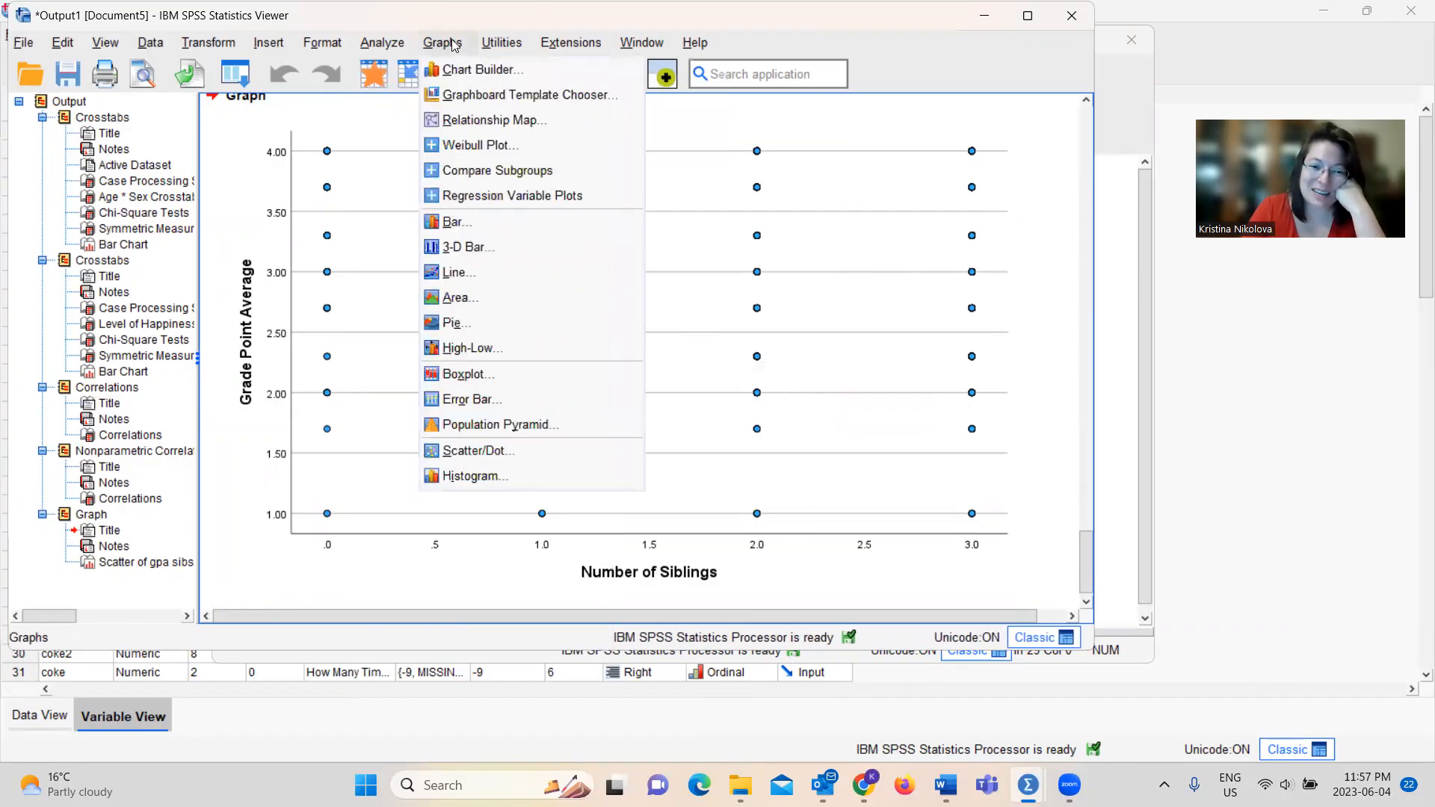
pyautogui.click(459, 449)
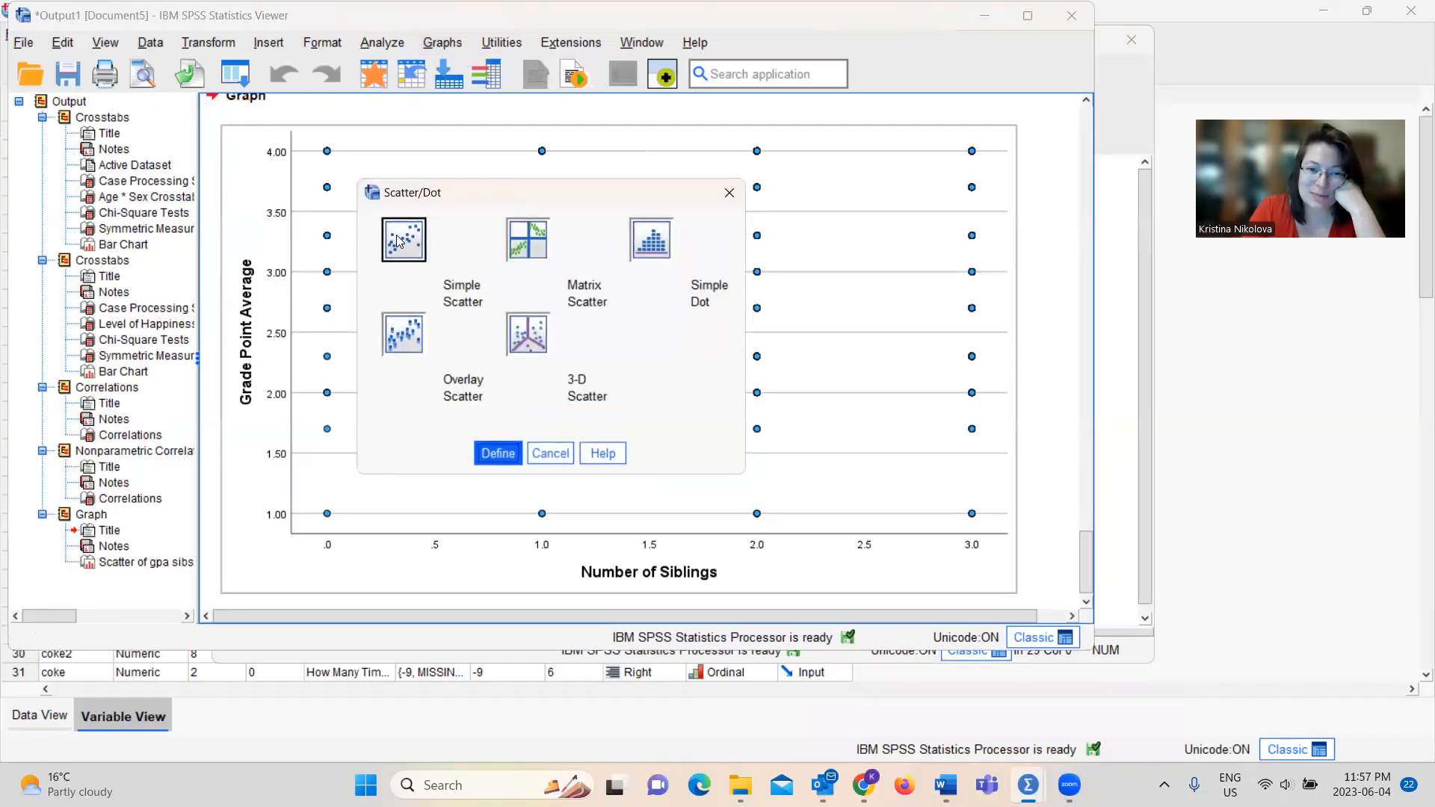
pyautogui.click(498, 454)
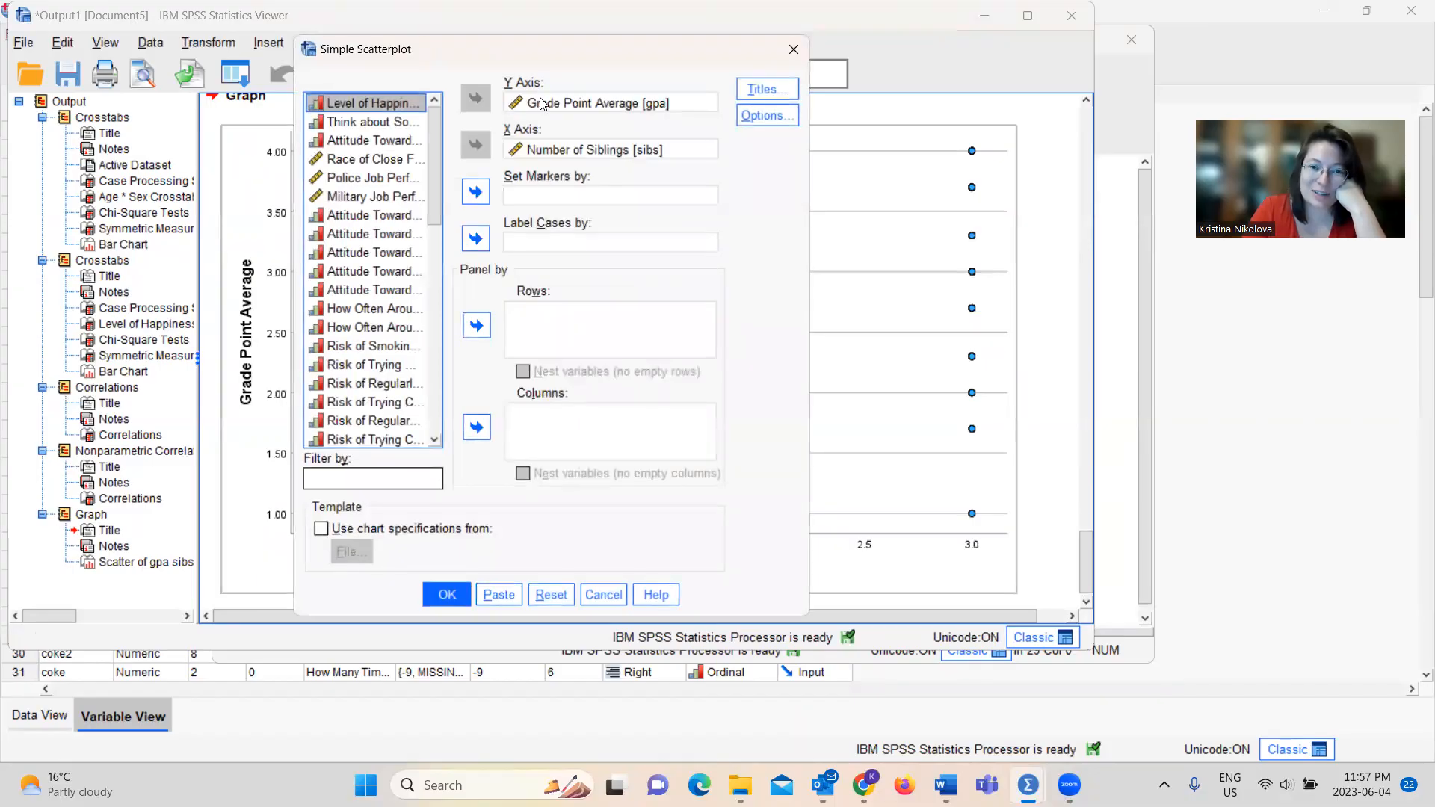
pyautogui.click(541, 103)
pyautogui.click(475, 98)
pyautogui.click(559, 150)
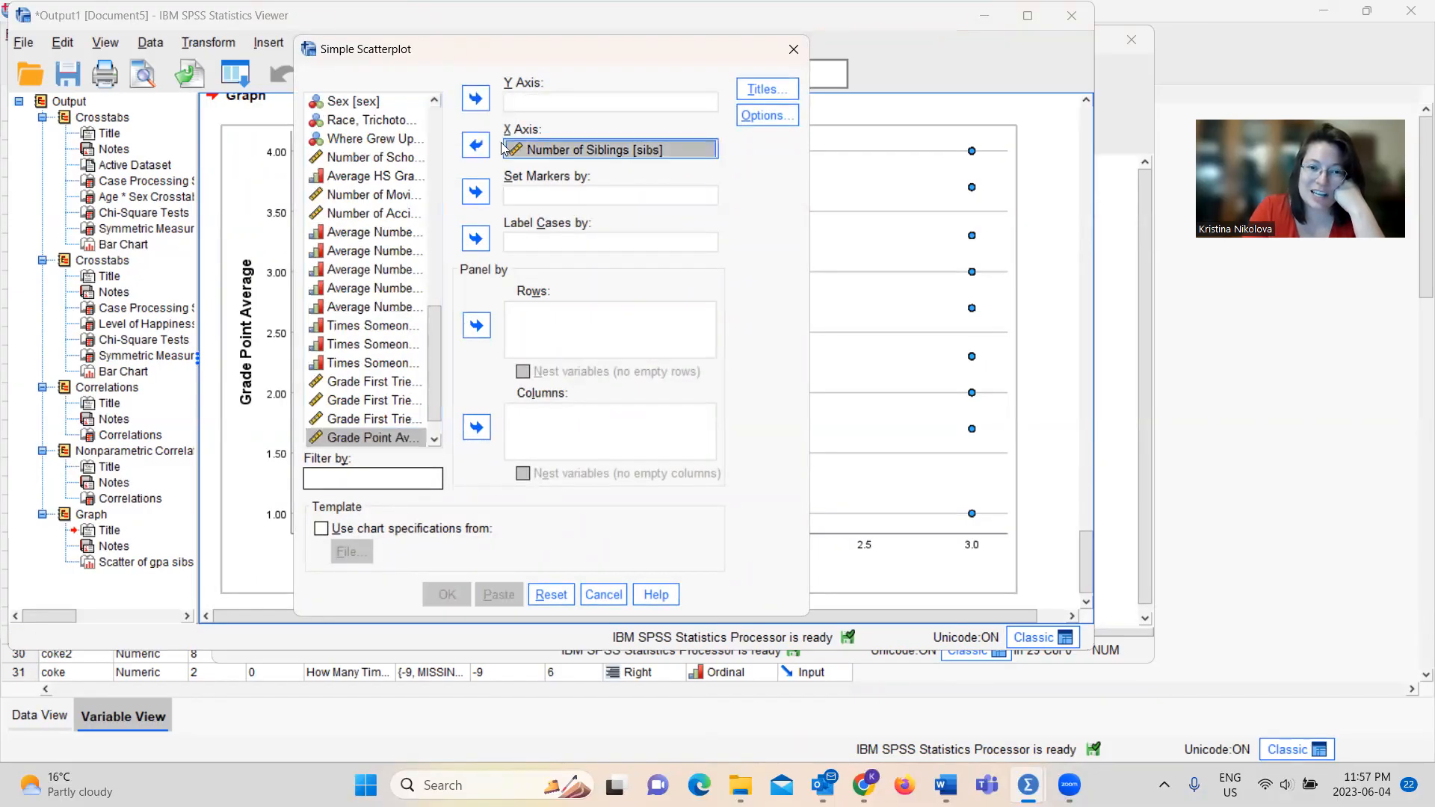
pyautogui.click(475, 144)
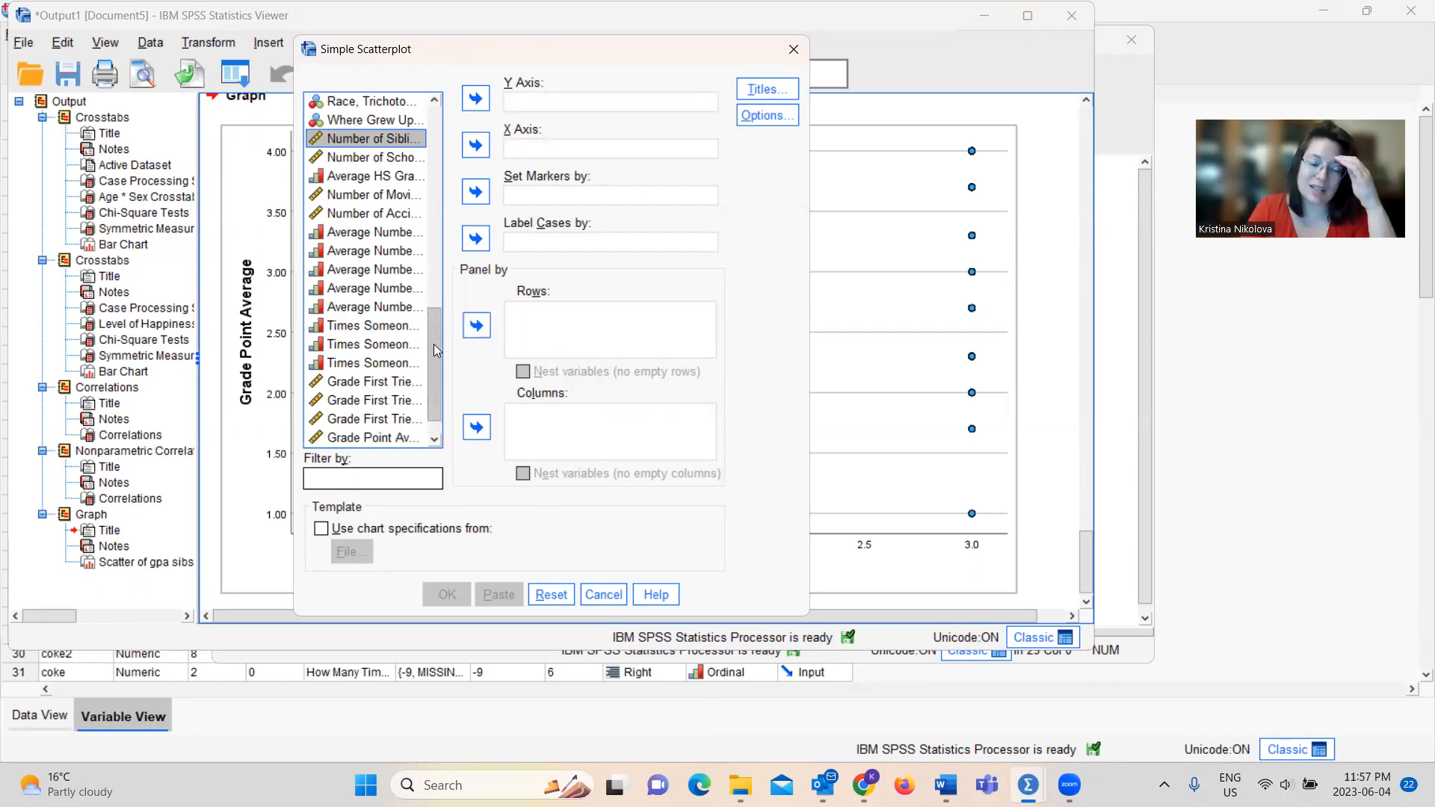
pyautogui.moveTo(433, 344); pyautogui.dragTo(435, 227)
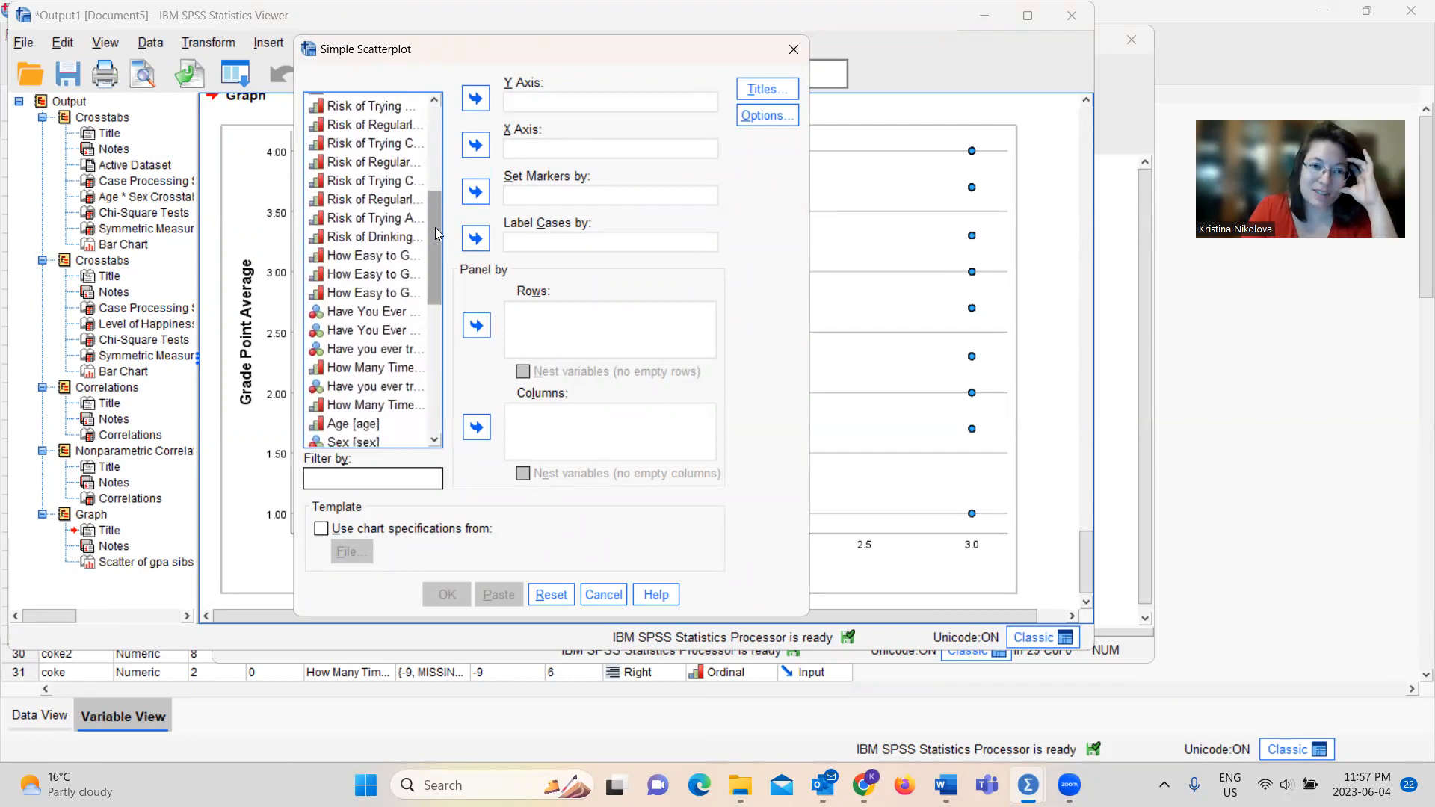
pyautogui.click(392, 166)
pyautogui.click(475, 108)
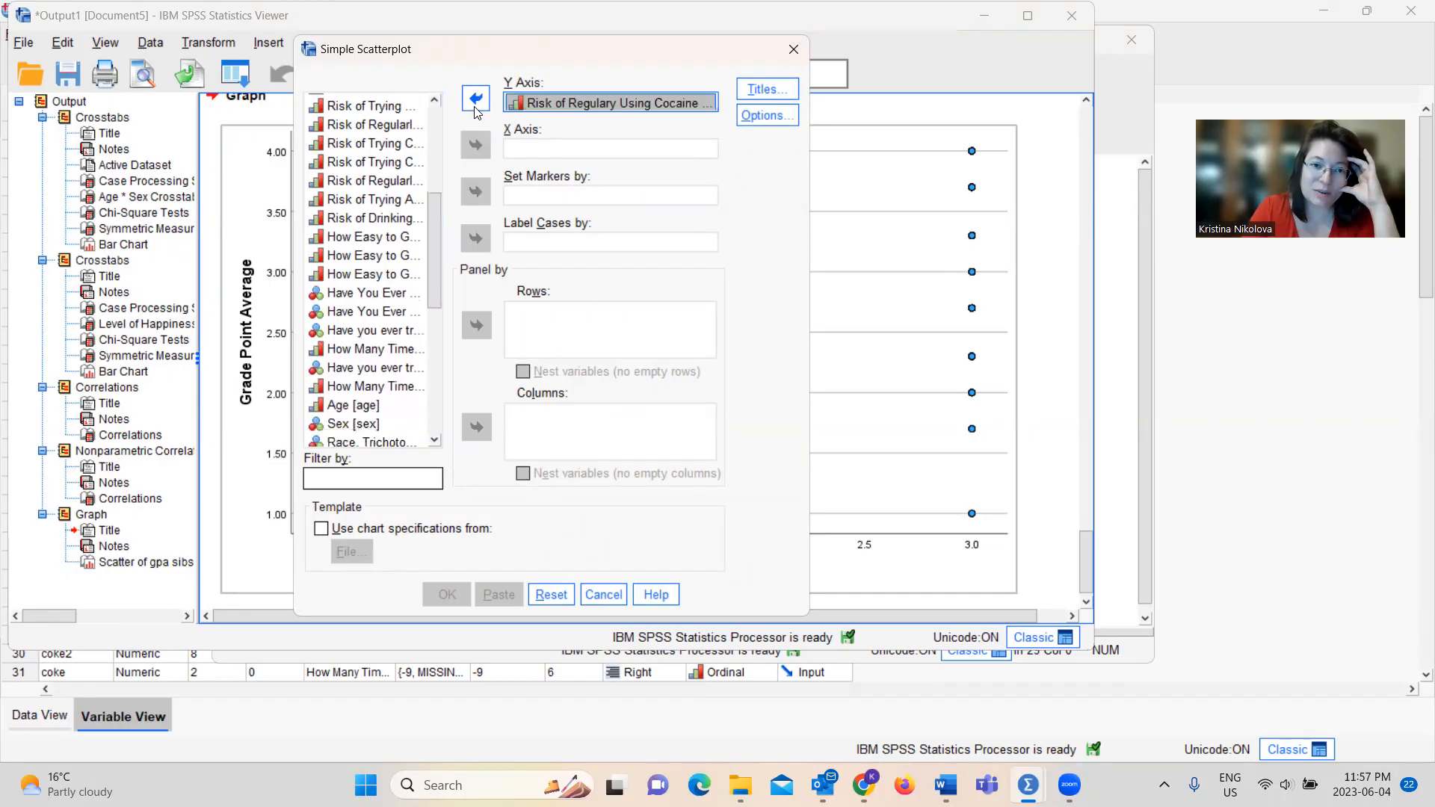
pyautogui.click(475, 107)
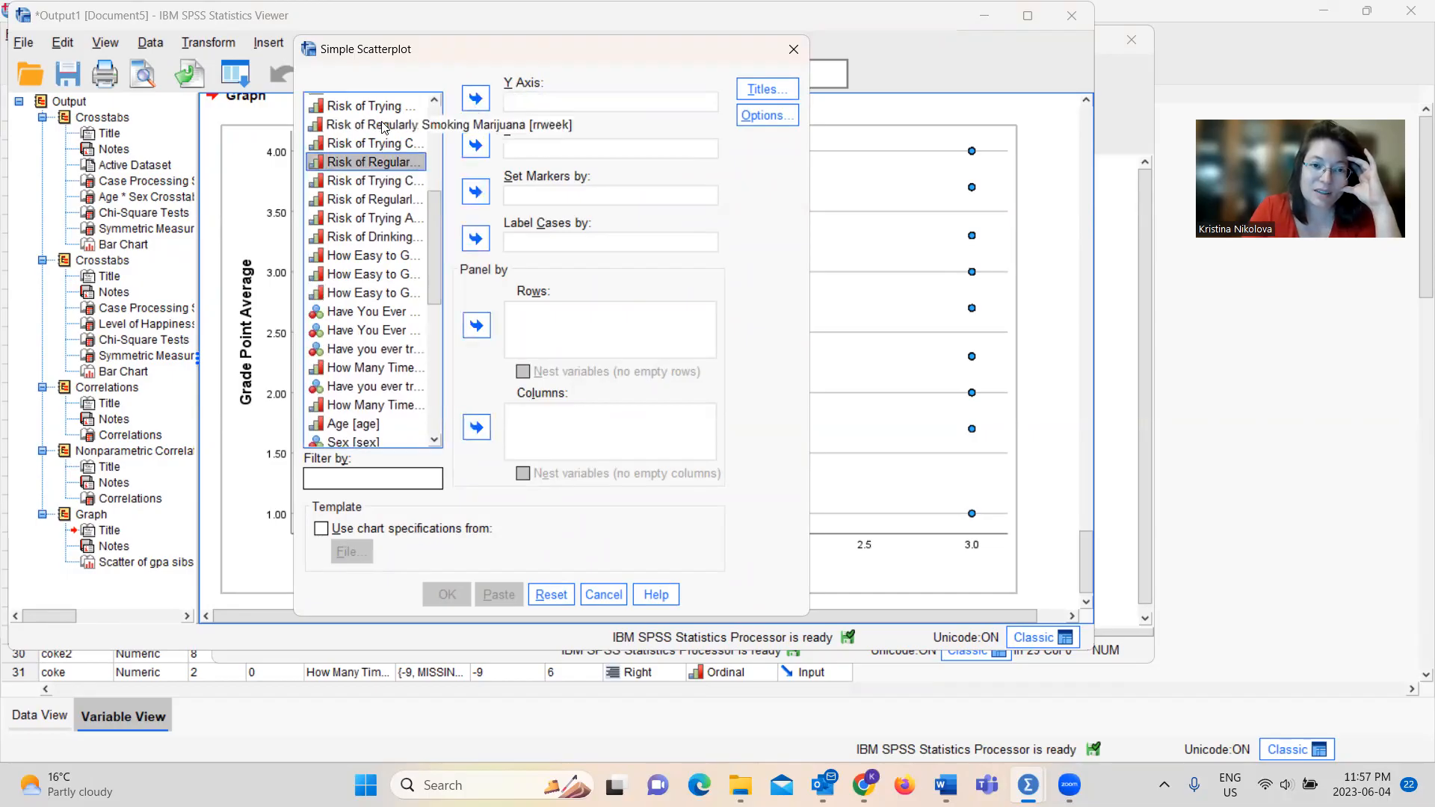
# Create a simple scatterplot with Risk of Regularly Smoking Marijuana on the Y axis and How Easy to Get Marijuana on the X axis
pyautogui.click(384, 124)
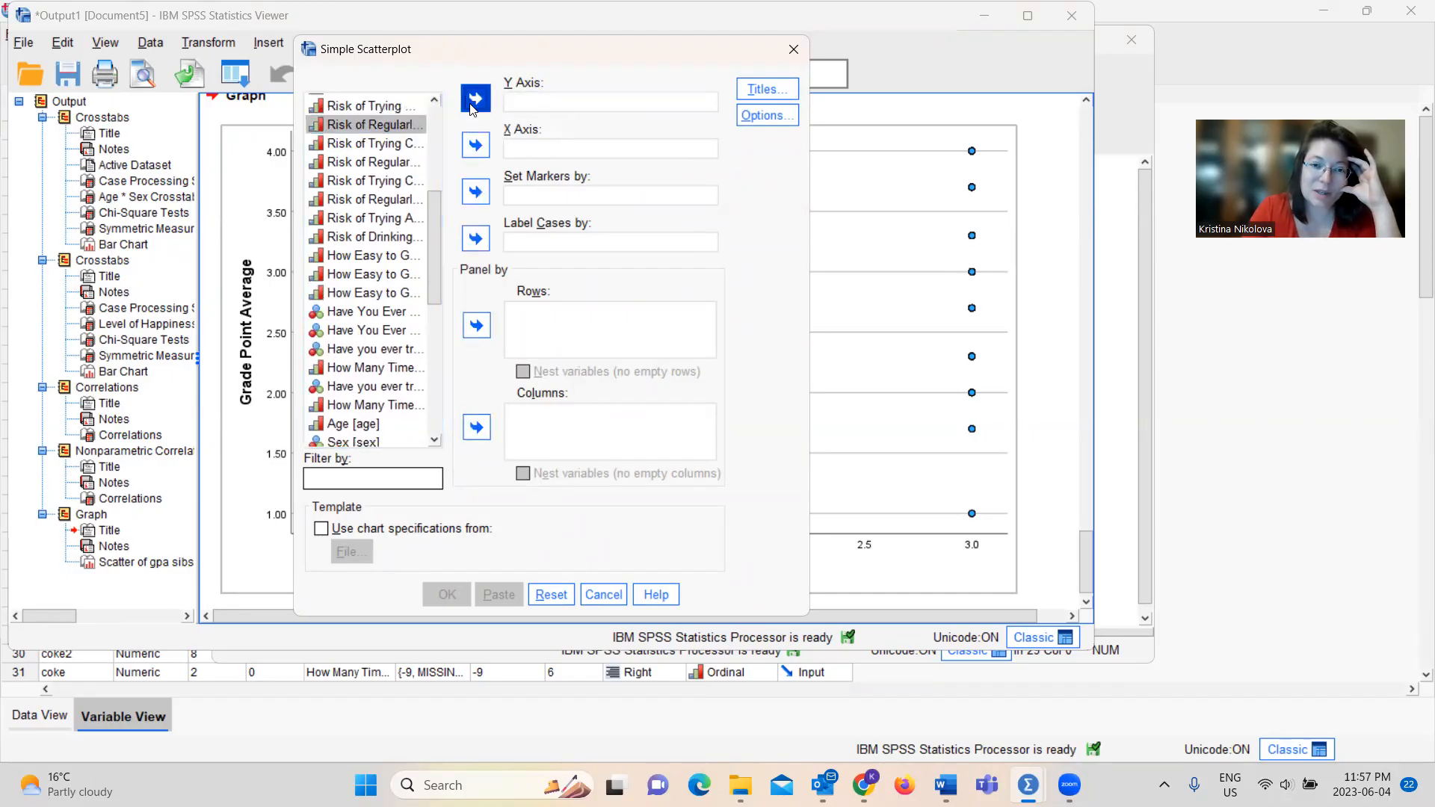
pyautogui.click(474, 101)
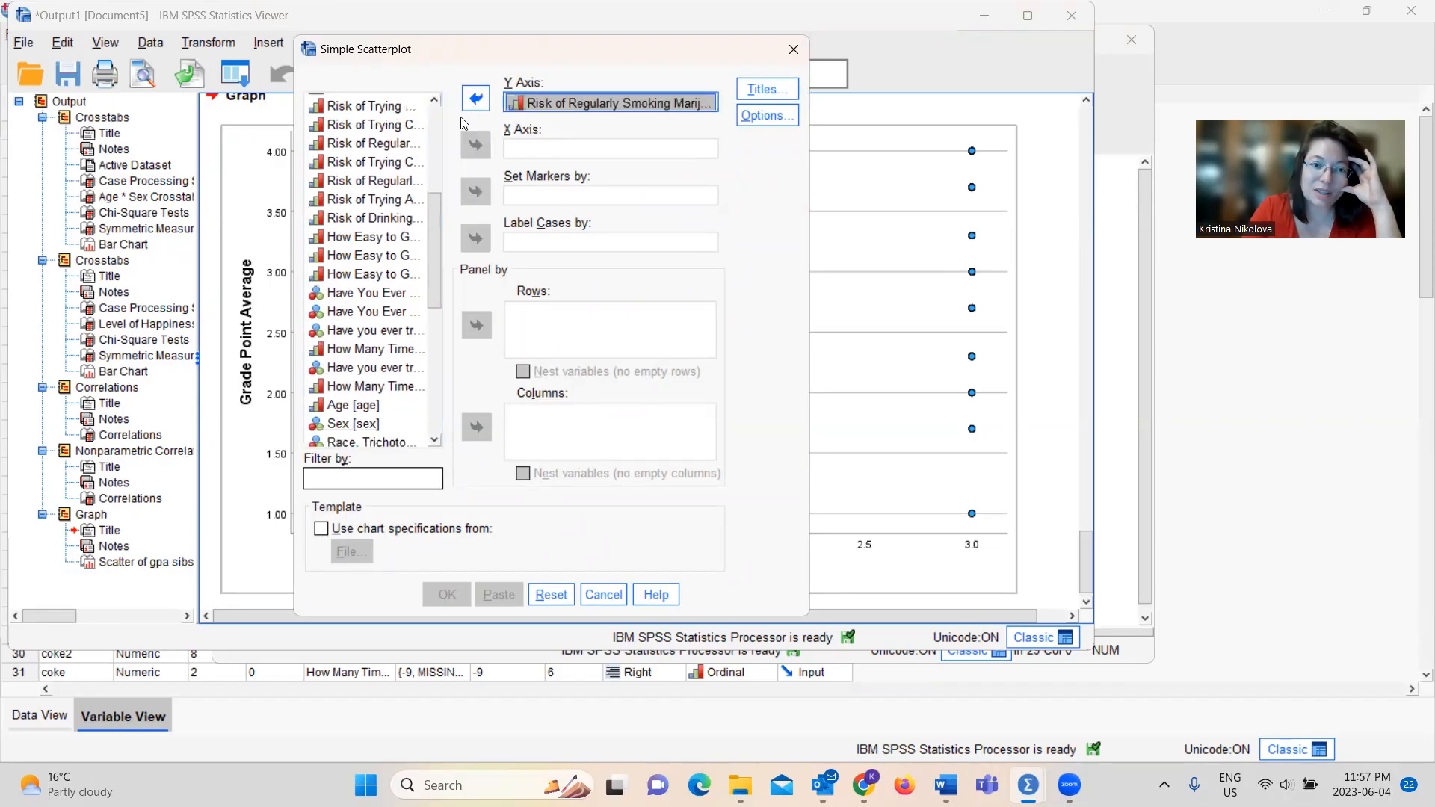
pyautogui.click(388, 240)
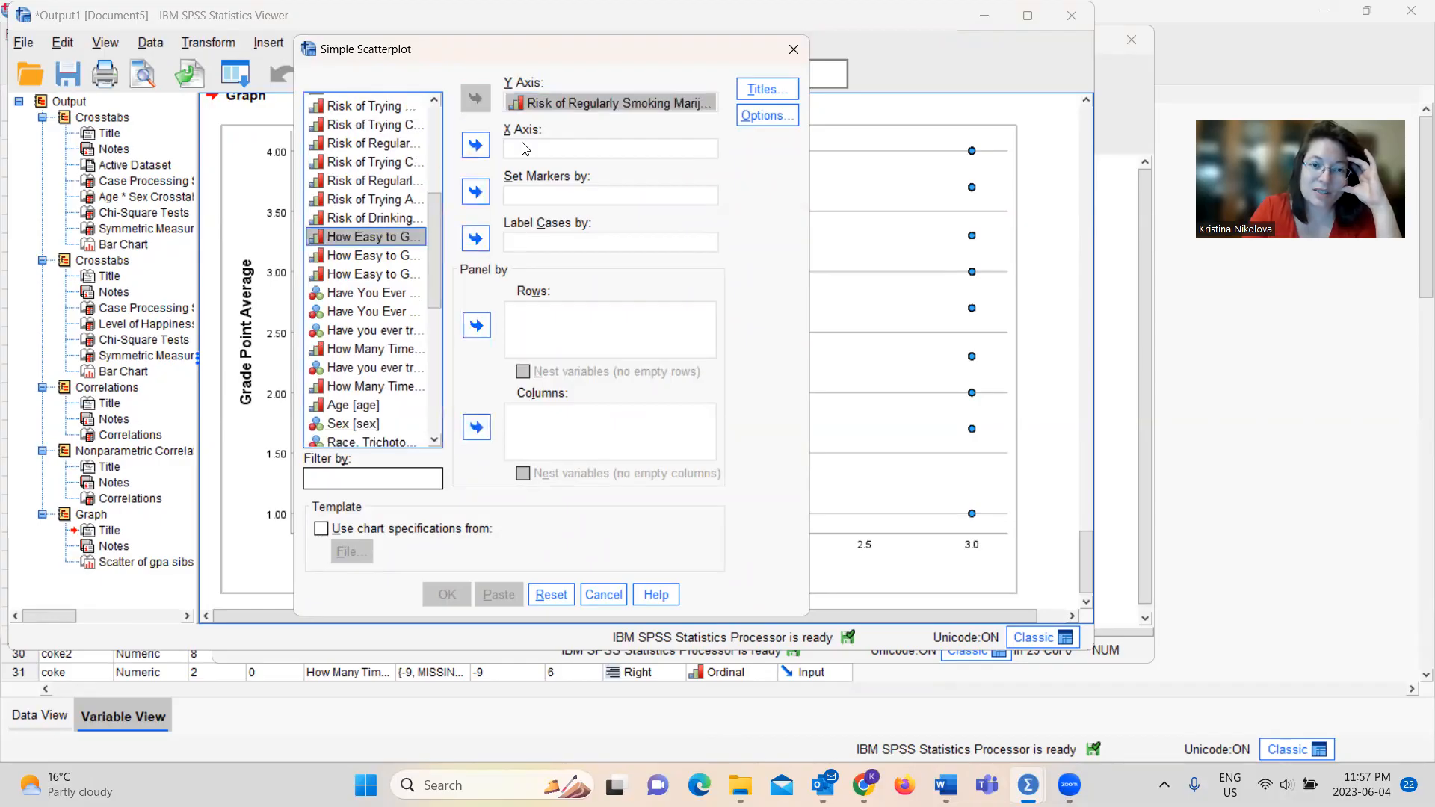
pyautogui.click(475, 144)
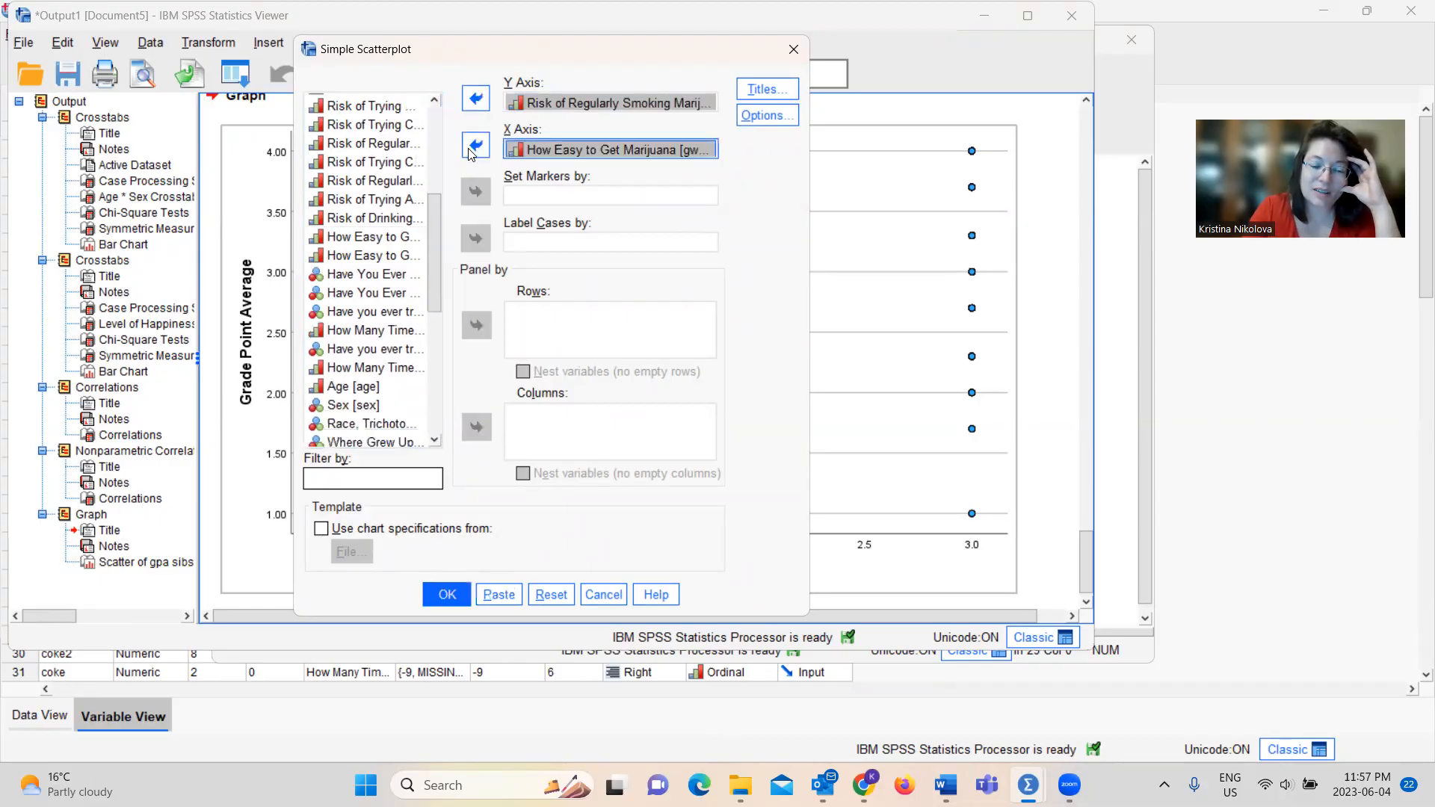
pyautogui.click(446, 595)
pyautogui.moveTo(1088, 529); pyautogui.dragTo(1091, 580)
pyautogui.click(996, 546)
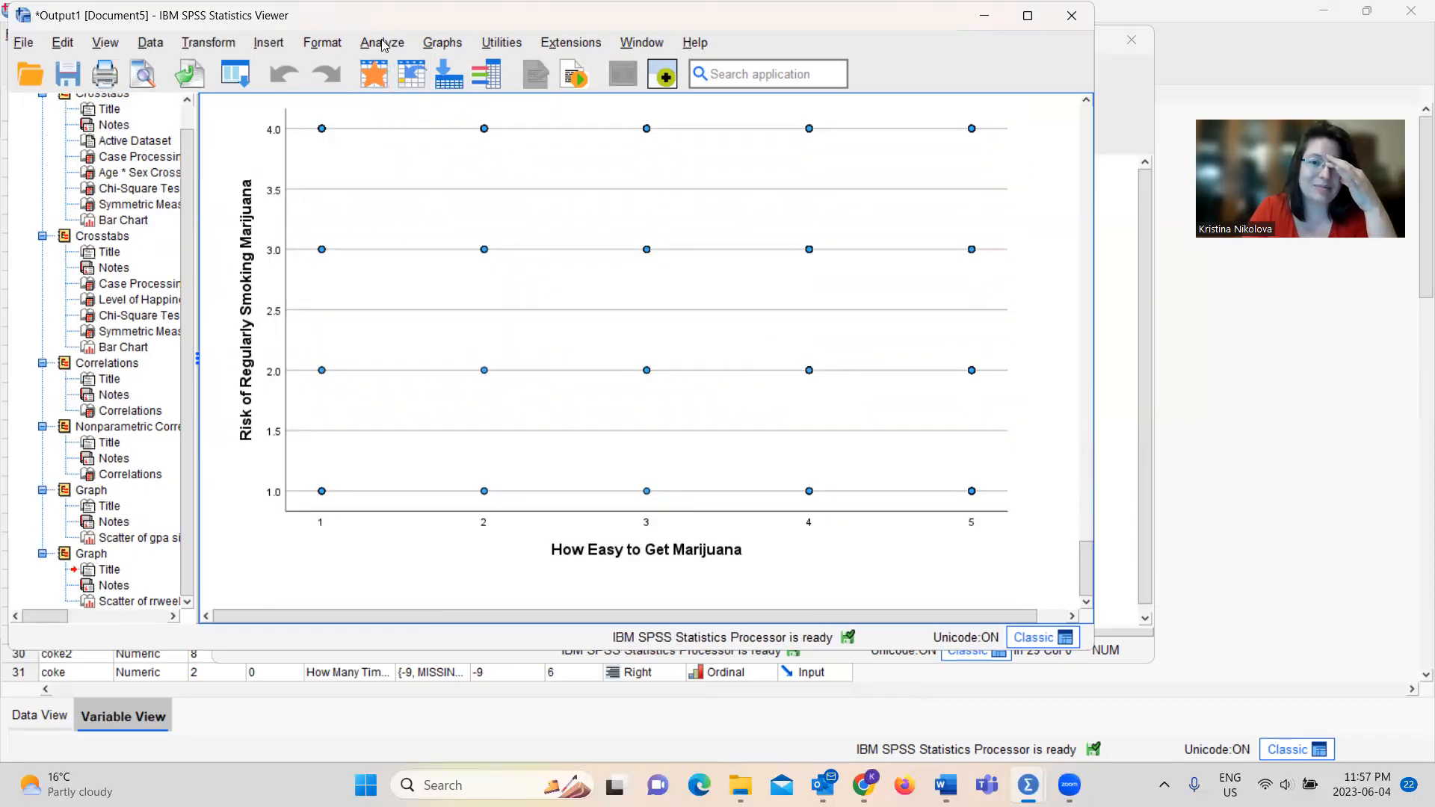
pyautogui.click(477, 365)
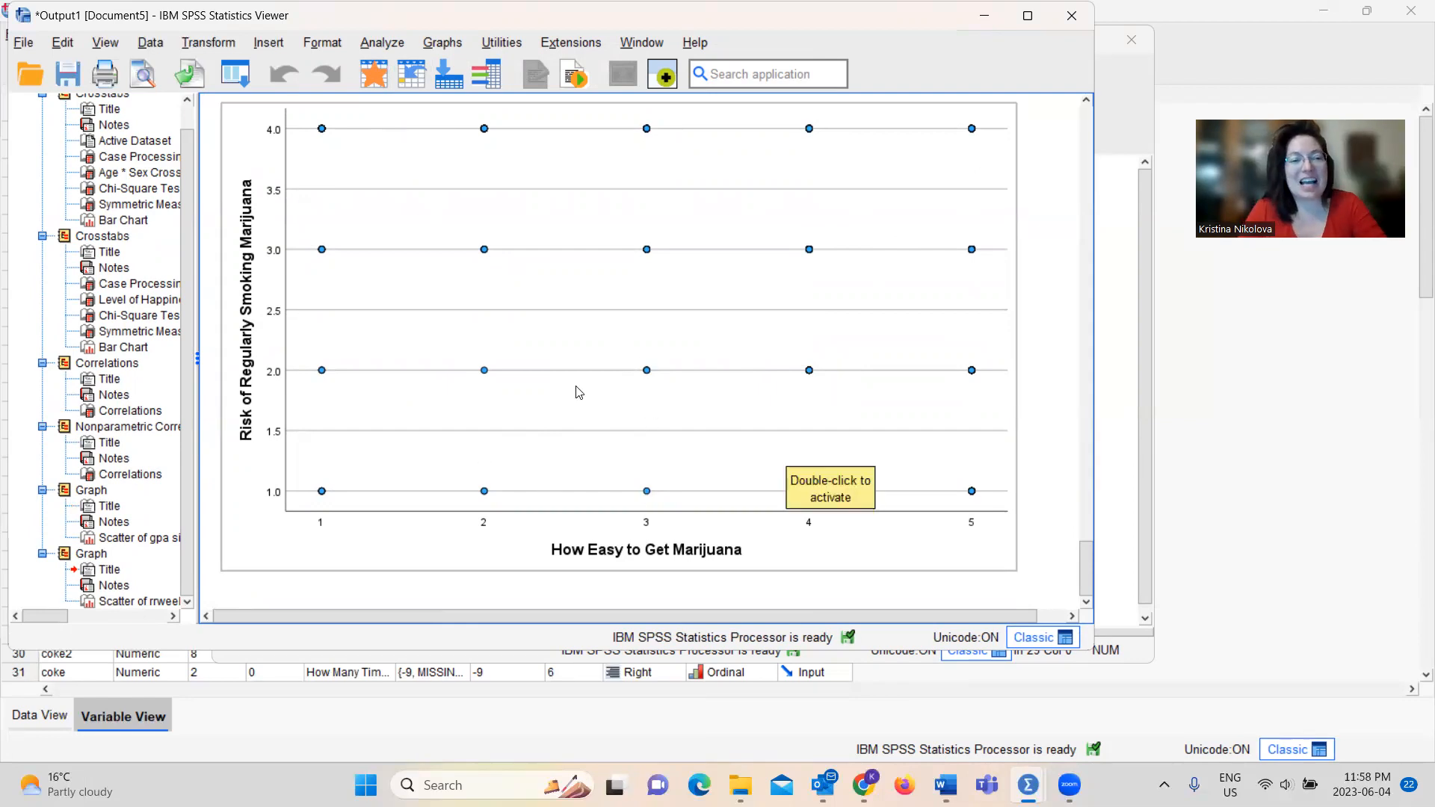
# Start another simple scatterplot definition and remove both marijuana variables from the X and Y axes
pyautogui.click(382, 42)
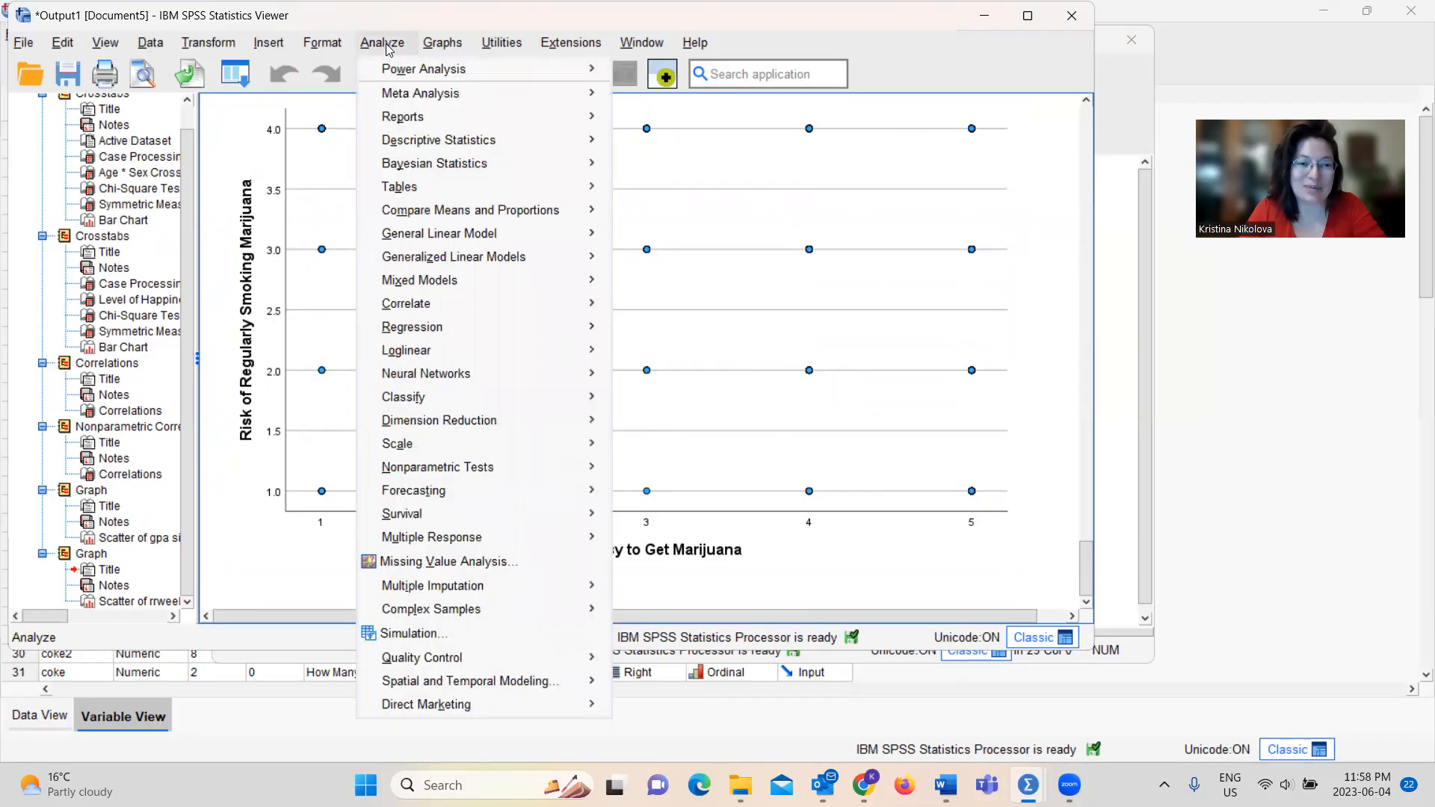
pyautogui.moveTo(449, 45)
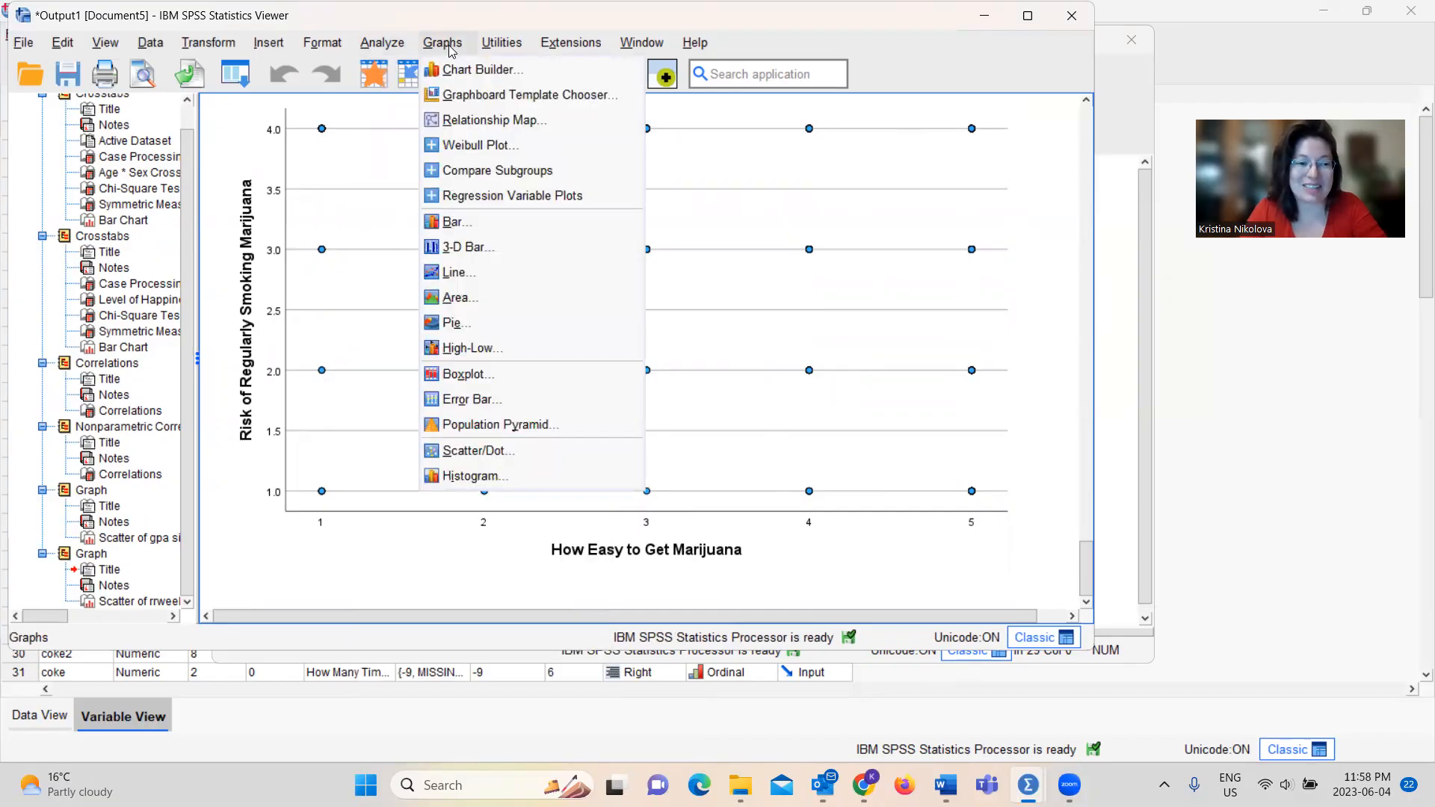
pyautogui.click(497, 450)
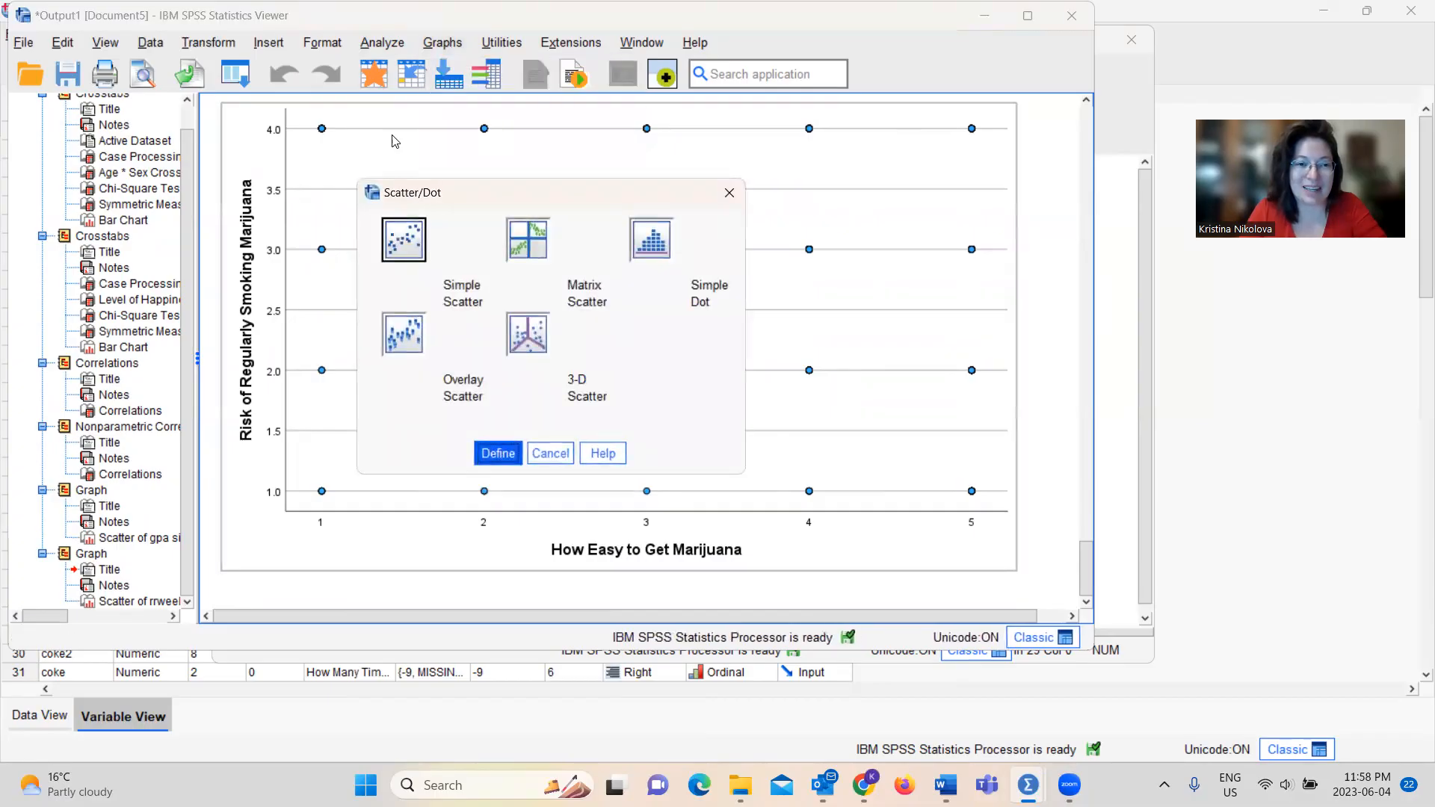
pyautogui.click(511, 459)
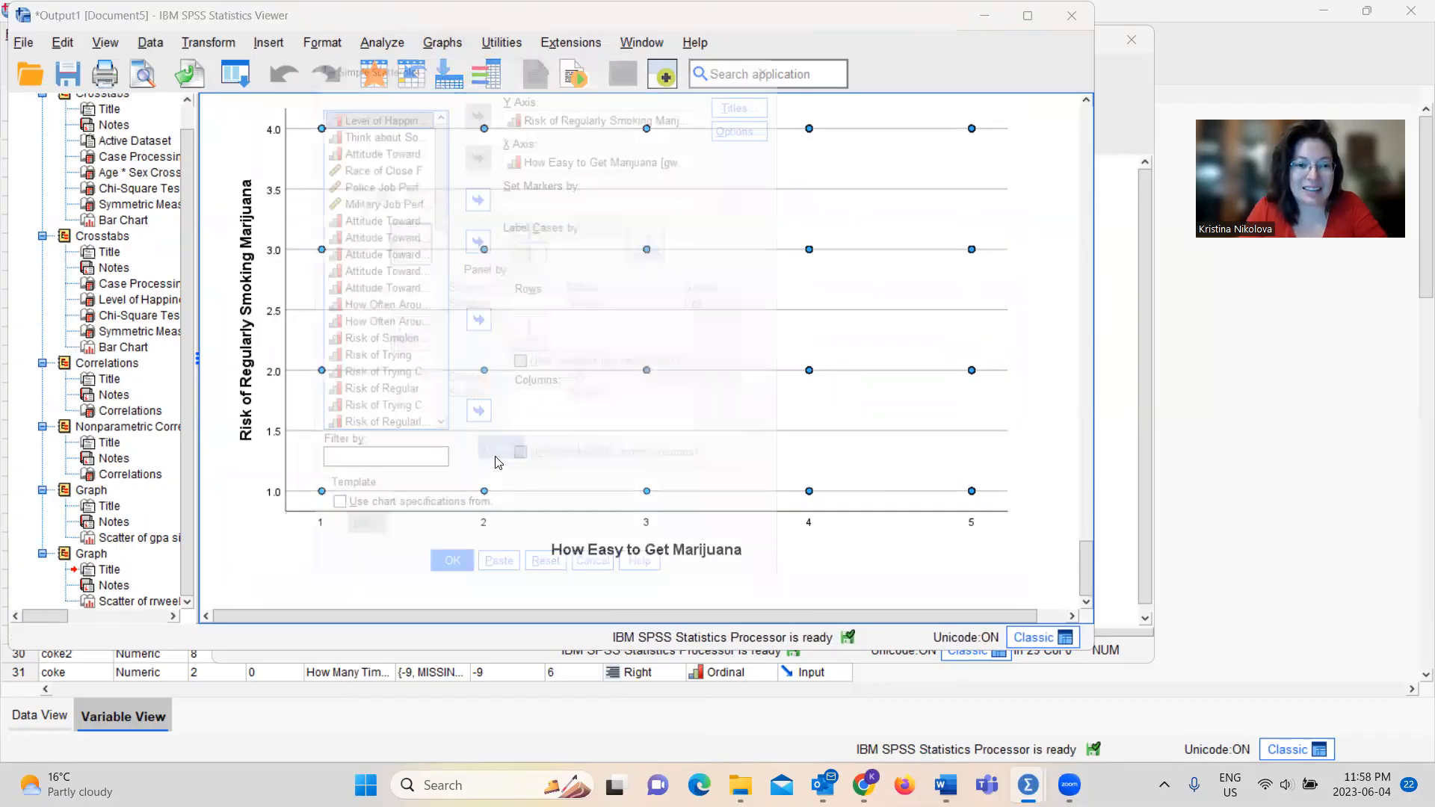
pyautogui.click(535, 151)
pyautogui.click(474, 145)
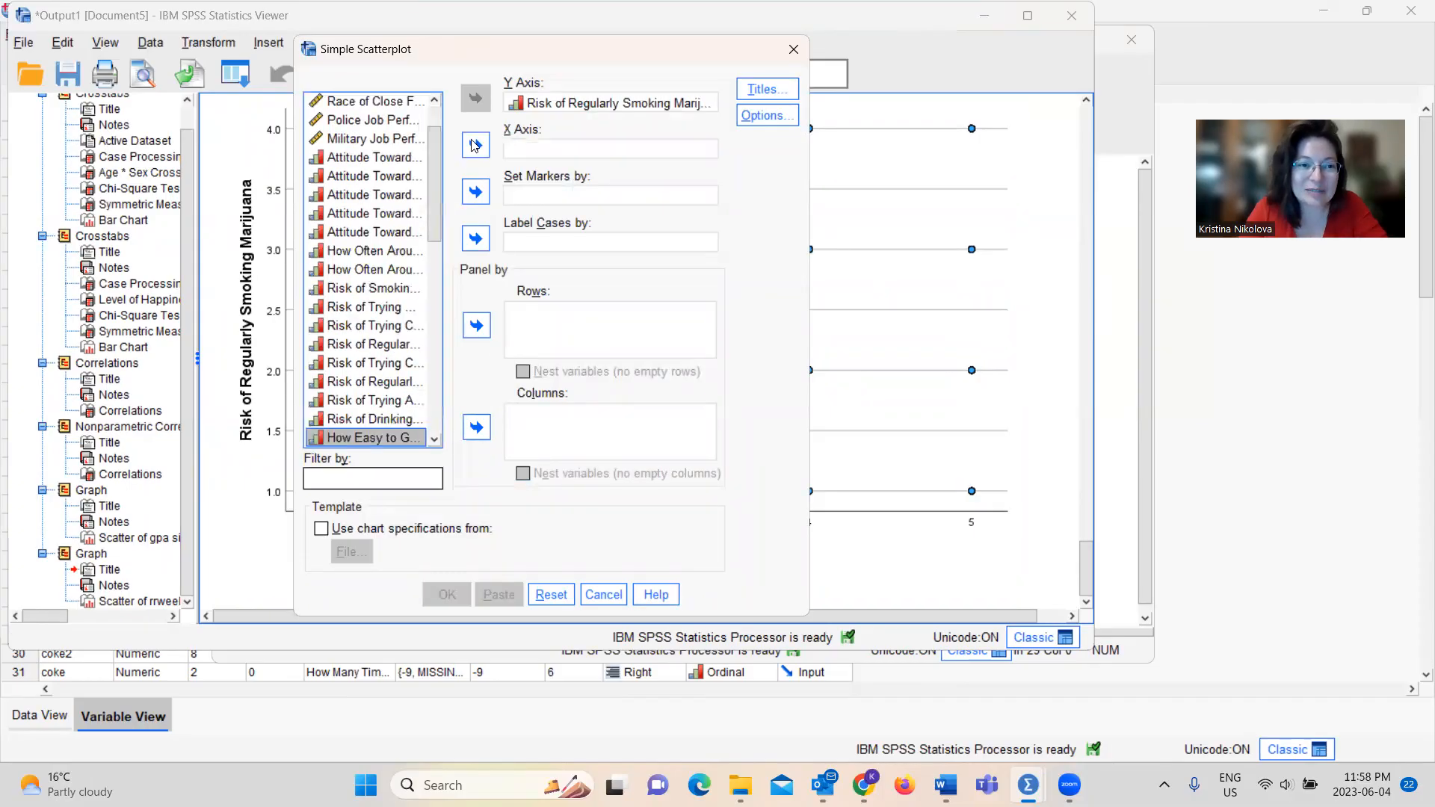
pyautogui.click(544, 106)
pyautogui.click(477, 99)
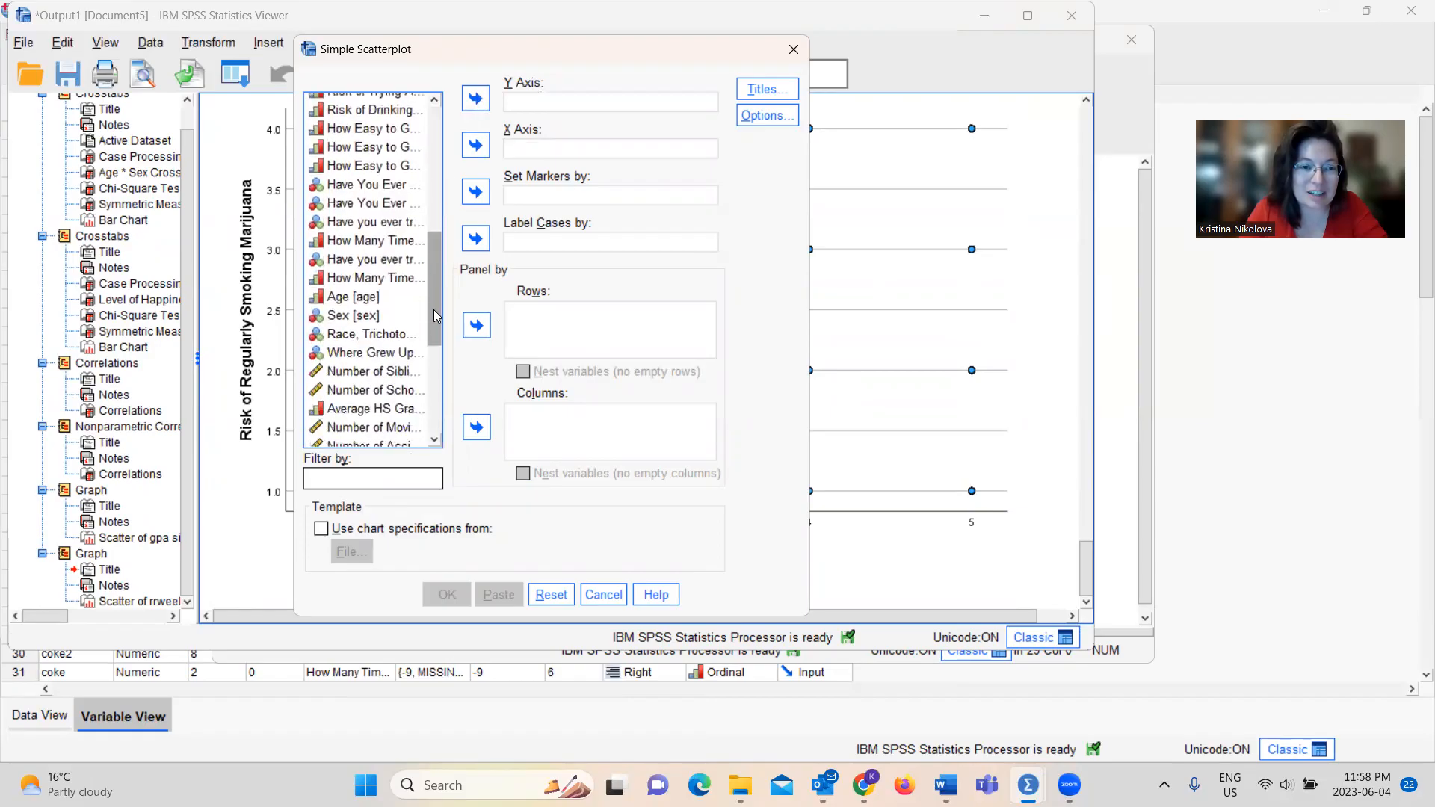
# Create a simple scatterplot with Grade First Tried Cigs on the Y axis and attitude towards substances on the X axis, and examine it
pyautogui.moveTo(434, 309); pyautogui.dragTo(430, 401)
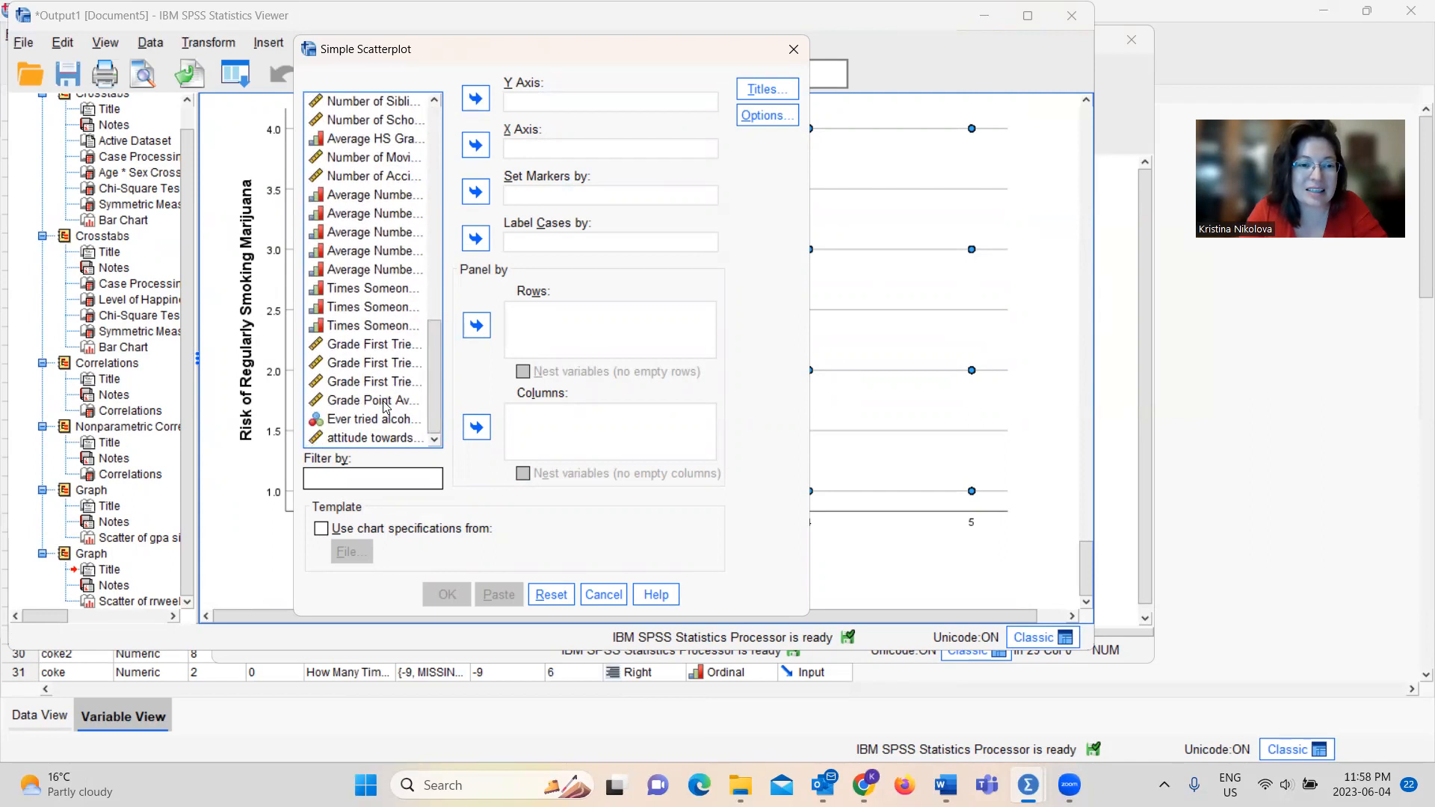
pyautogui.click(371, 350)
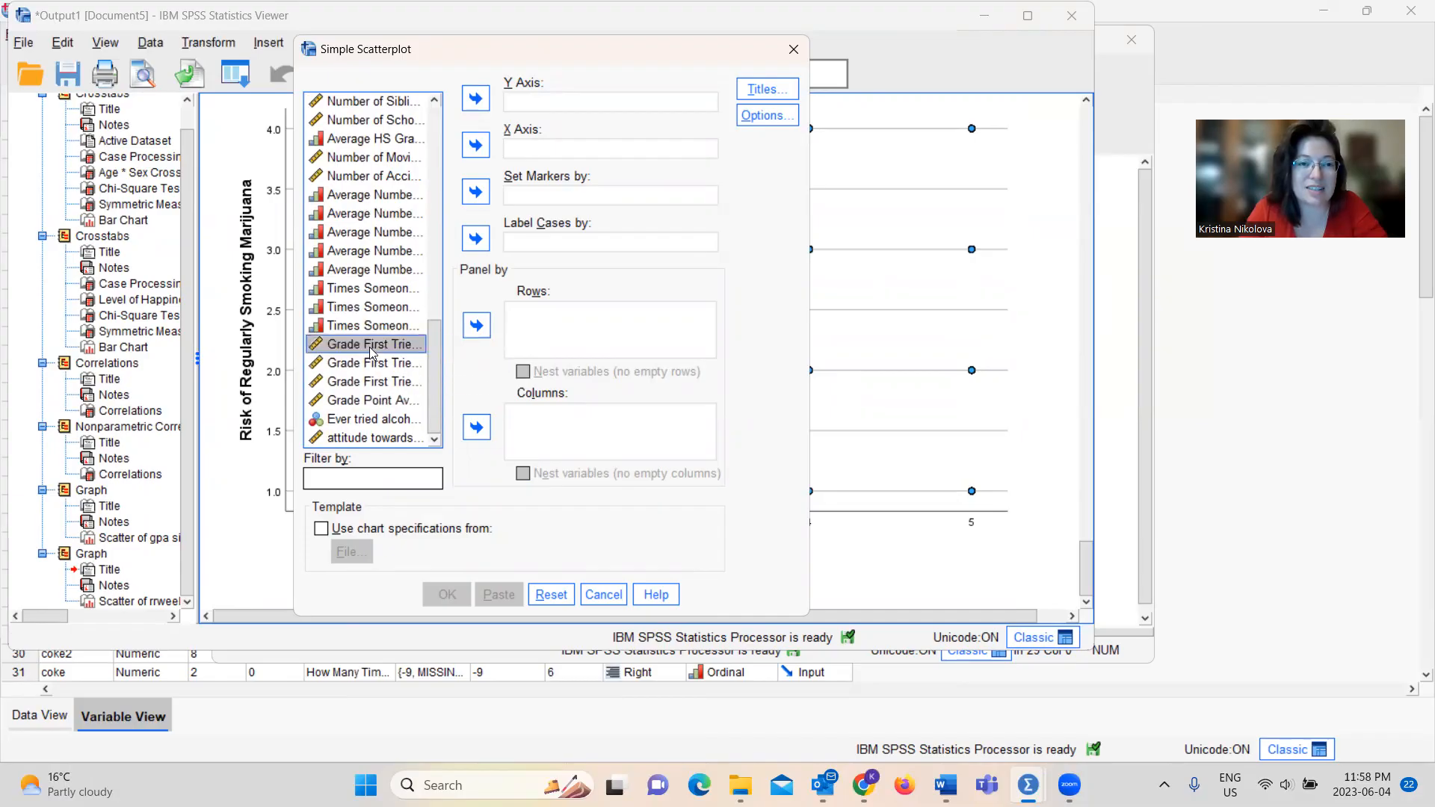
pyautogui.click(476, 98)
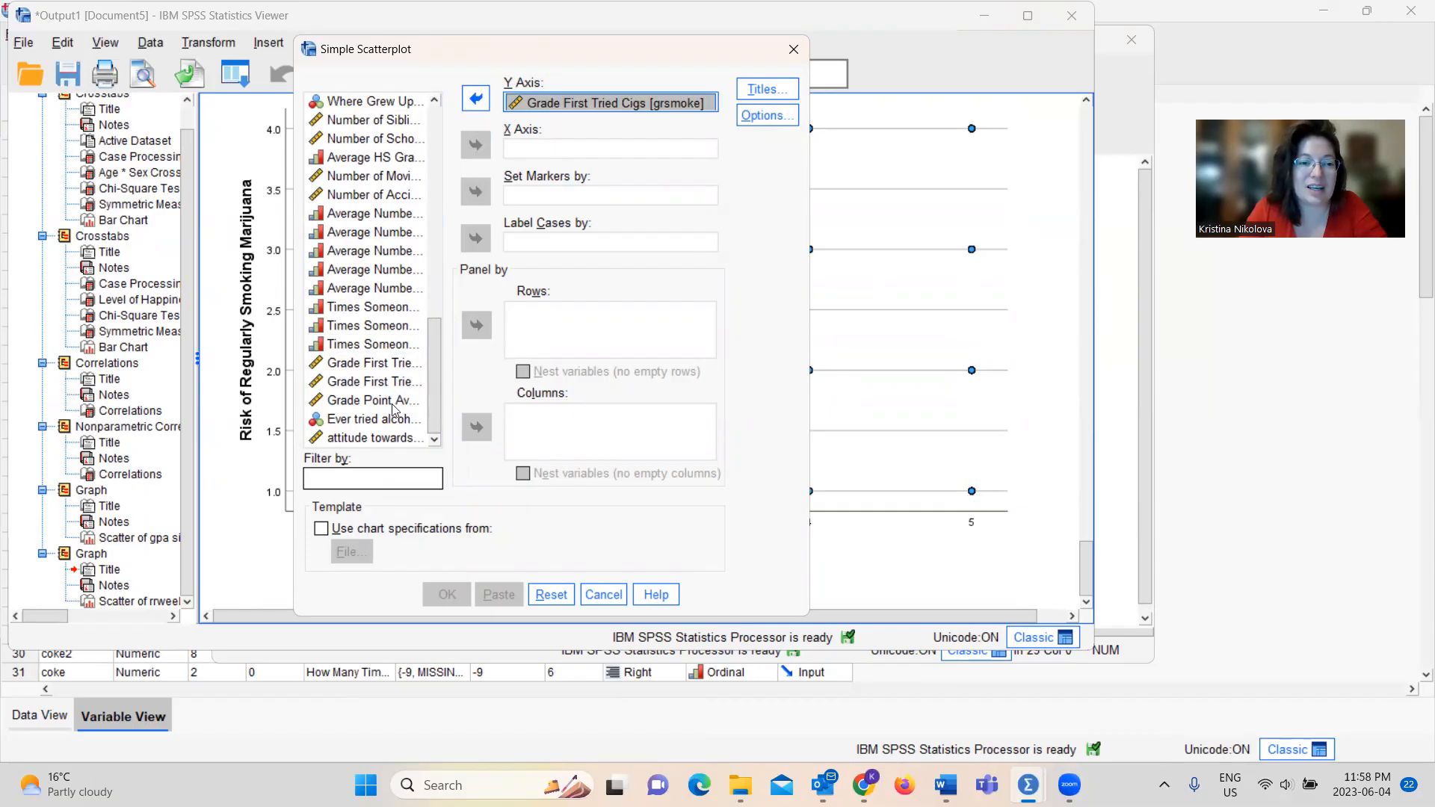
pyautogui.click(387, 441)
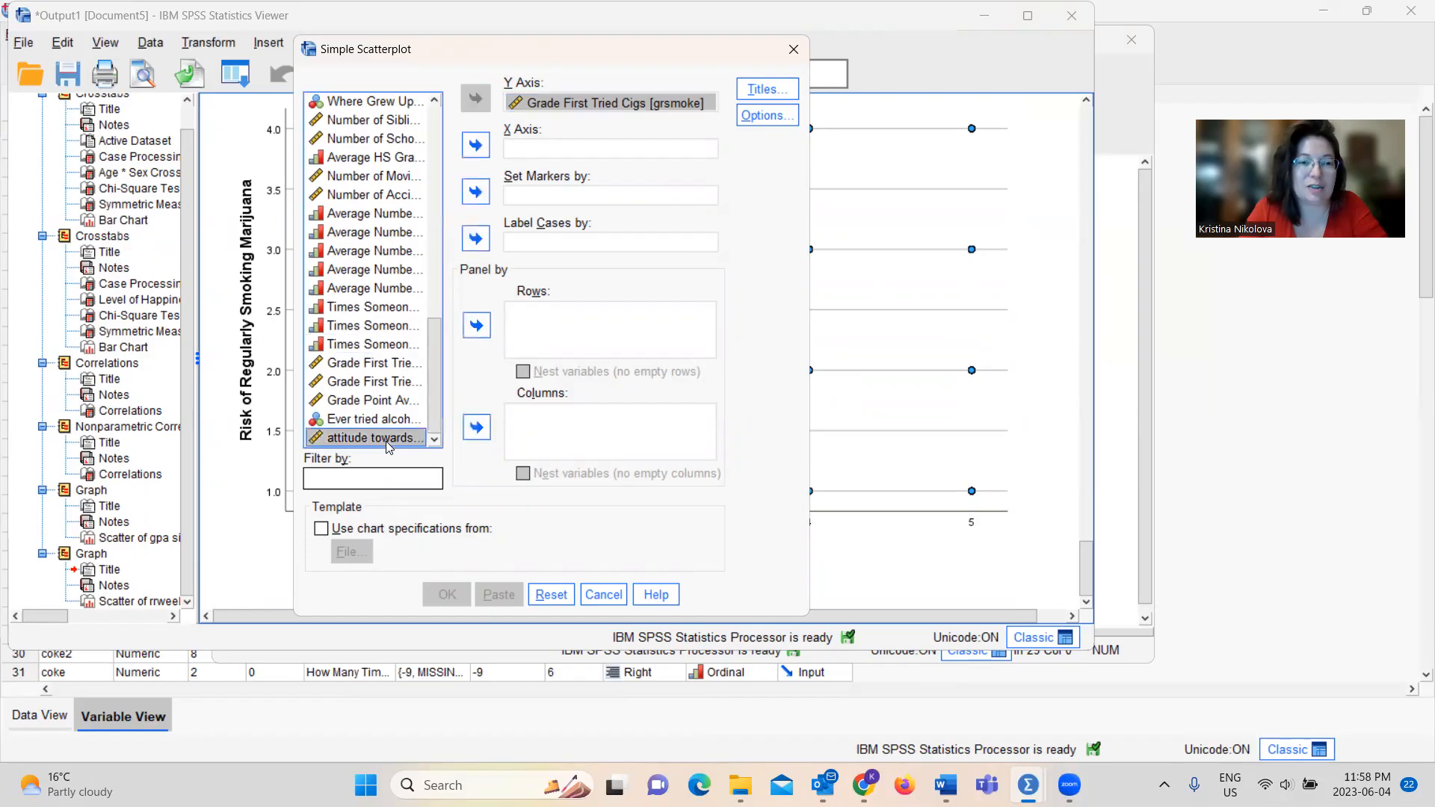
pyautogui.click(476, 147)
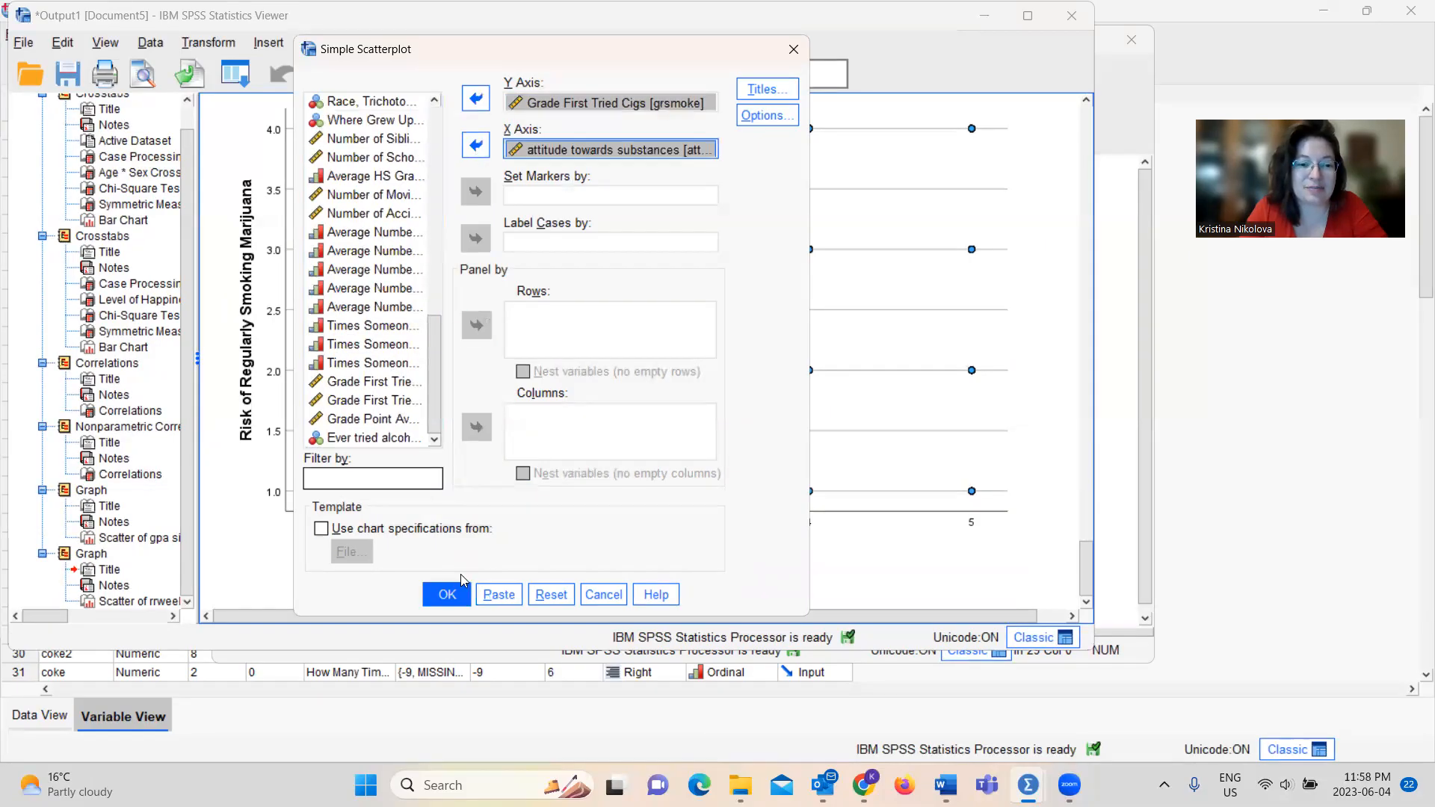
pyautogui.click(447, 595)
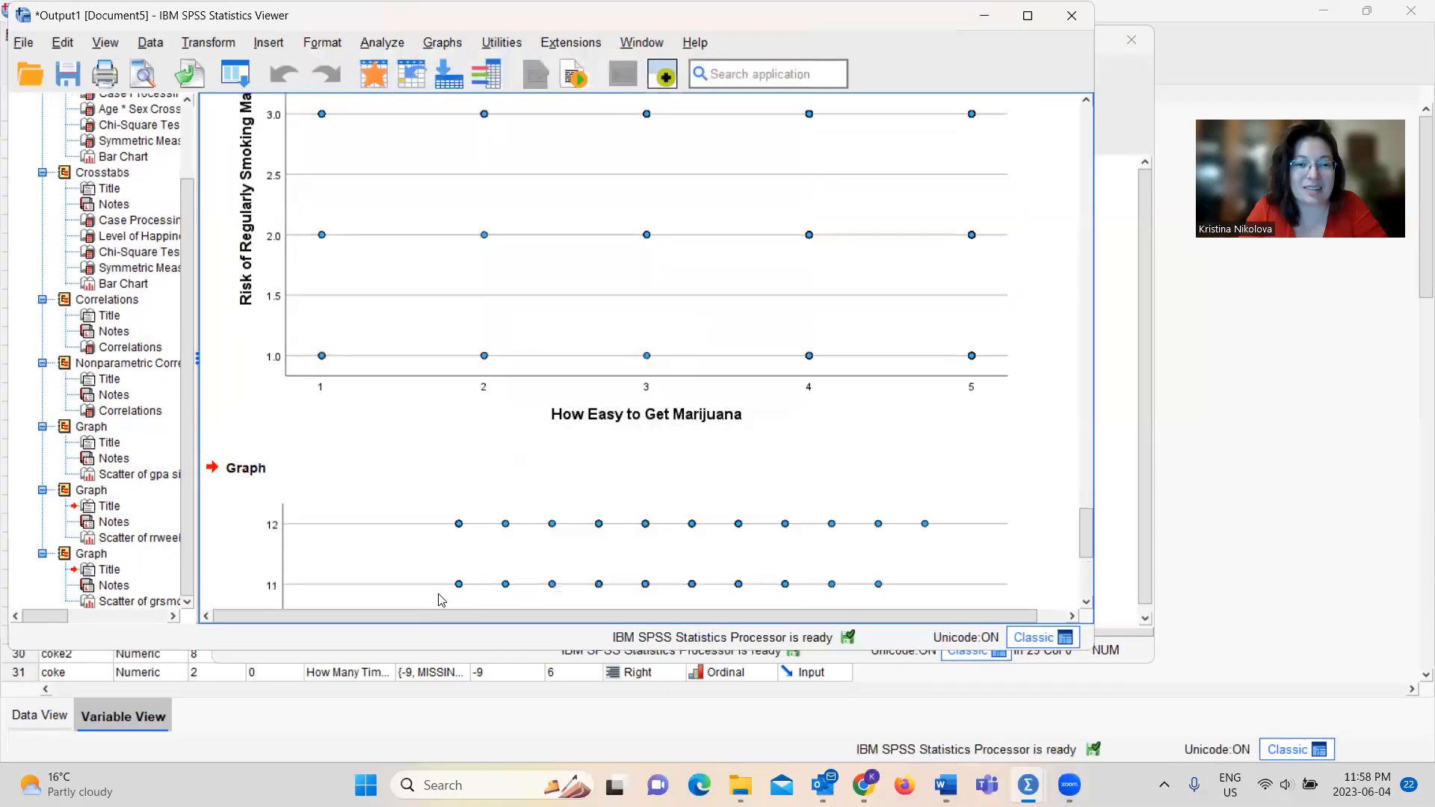
pyautogui.moveTo(1085, 530); pyautogui.dragTo(1085, 561)
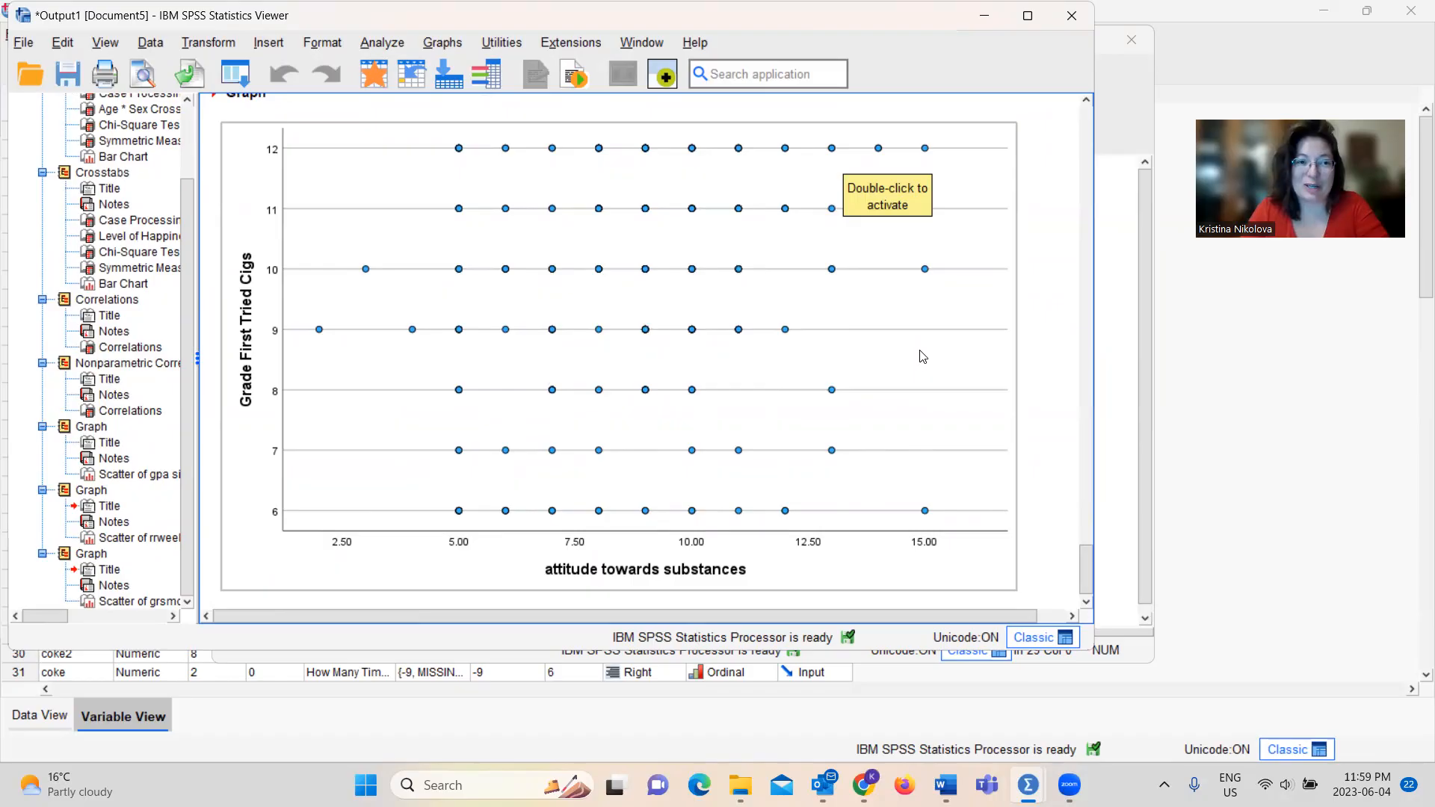
pyautogui.rightClick(776, 387)
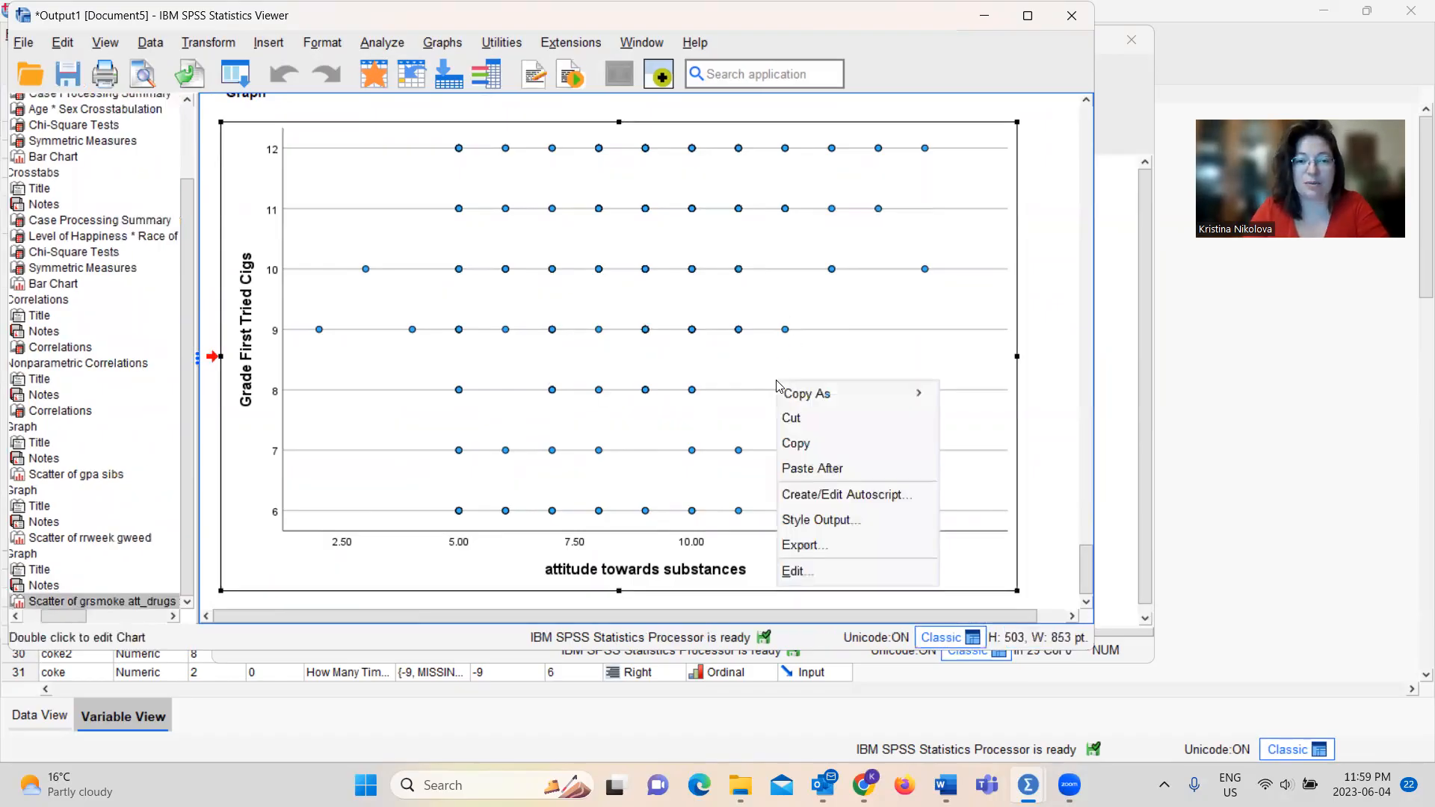
pyautogui.click(742, 348)
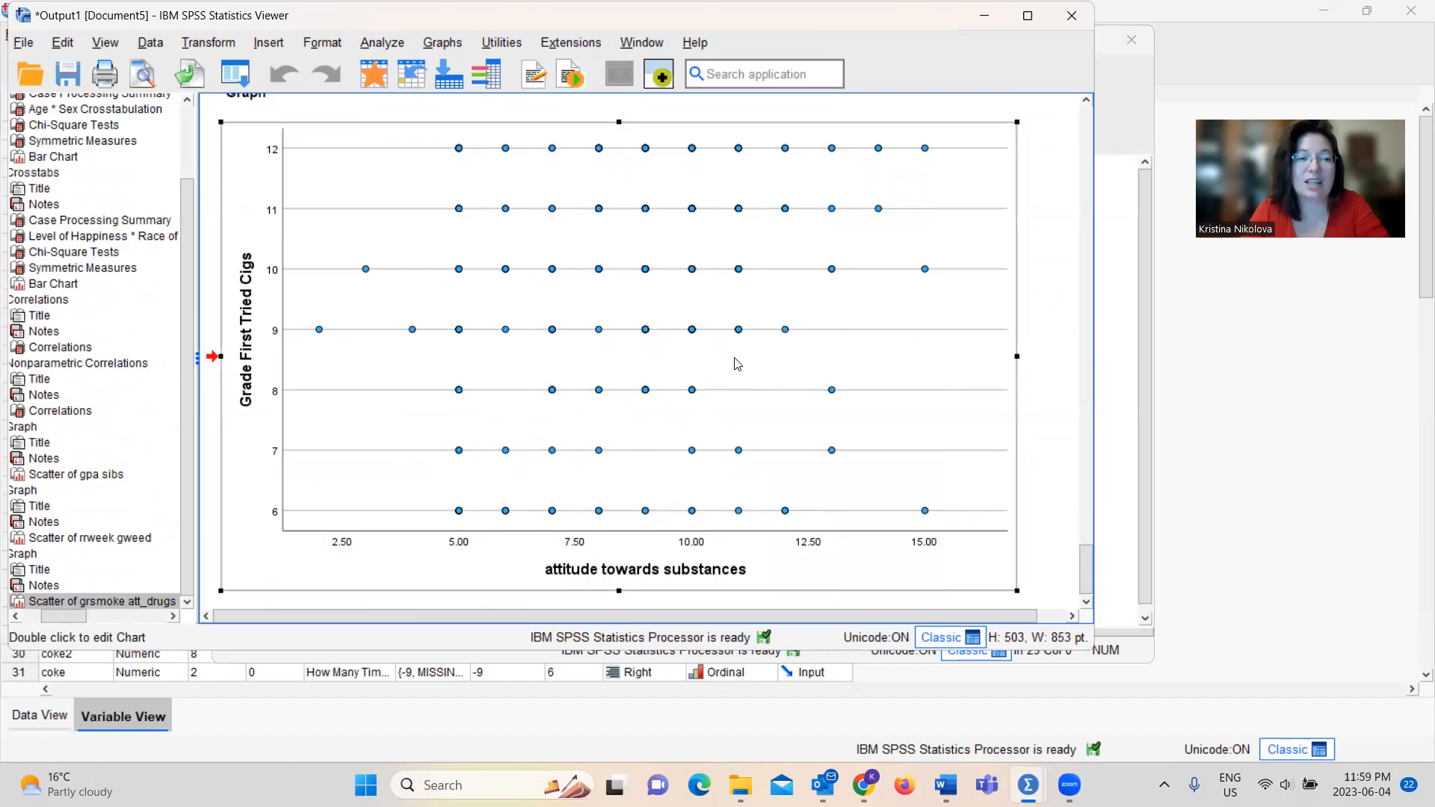
# Add a linear fit line at total to the Grade First Tried Cigs by attitude towards substances scatterplot and return to the output
pyautogui.doubleClick(738, 364)
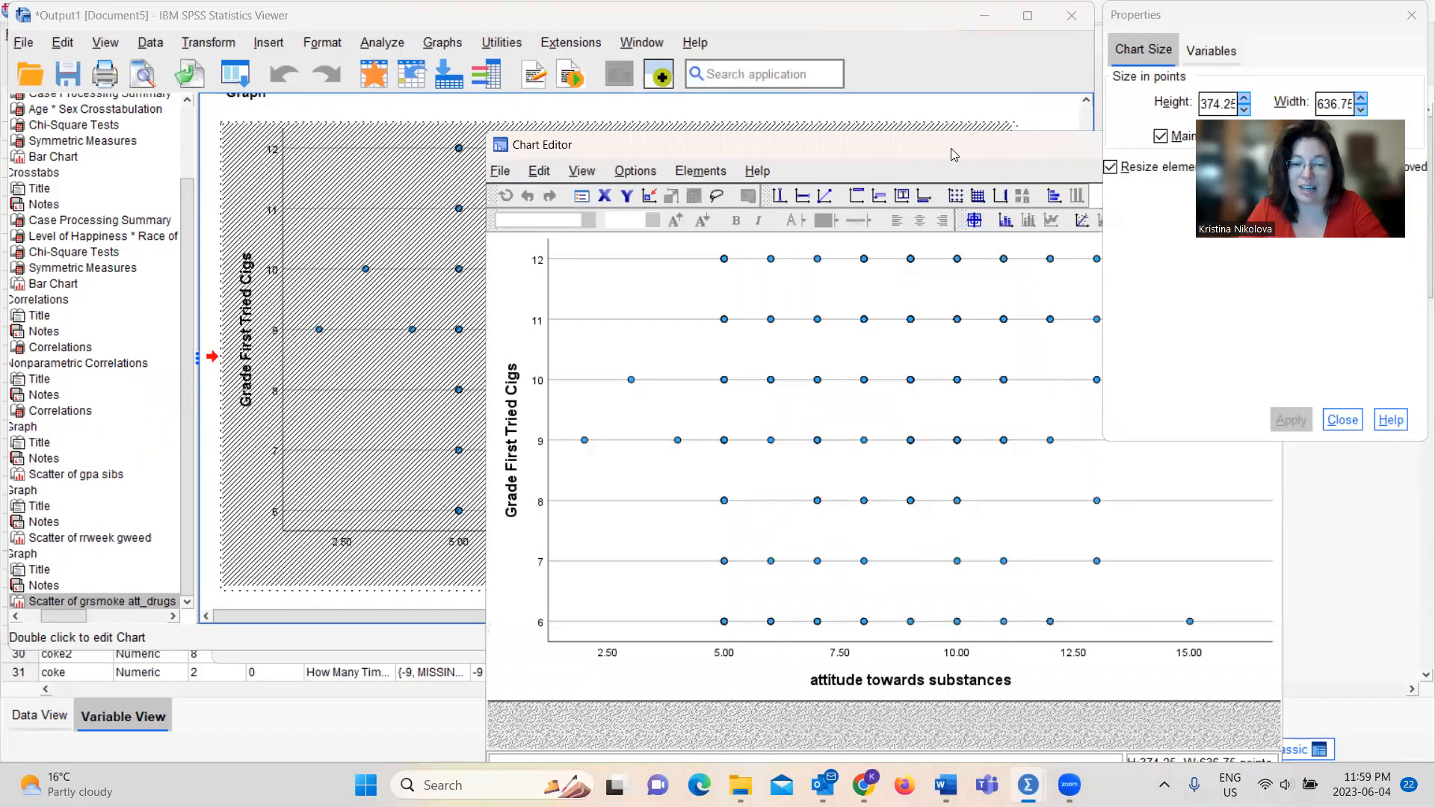
pyautogui.moveTo(950, 154); pyautogui.dragTo(726, 137)
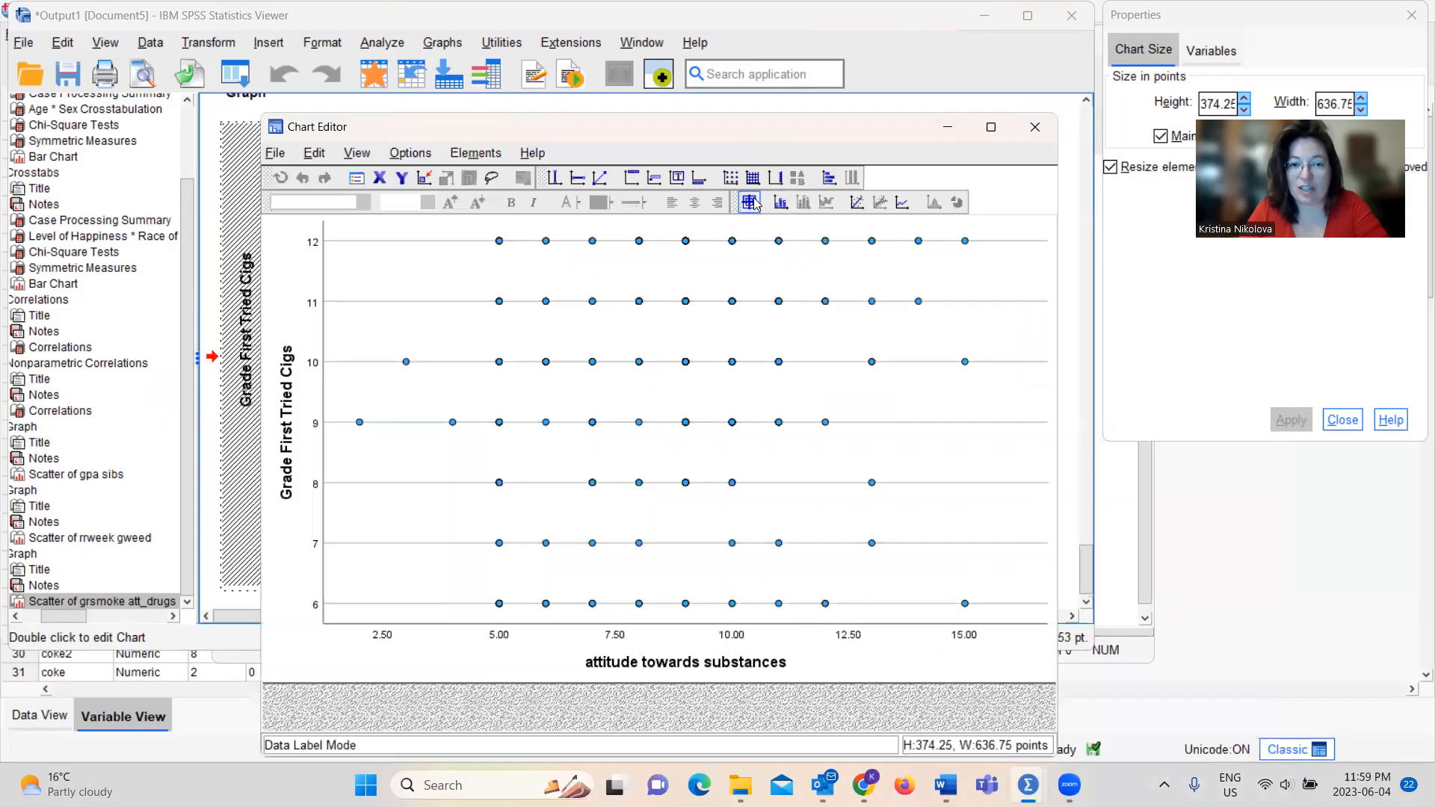
pyautogui.click(857, 203)
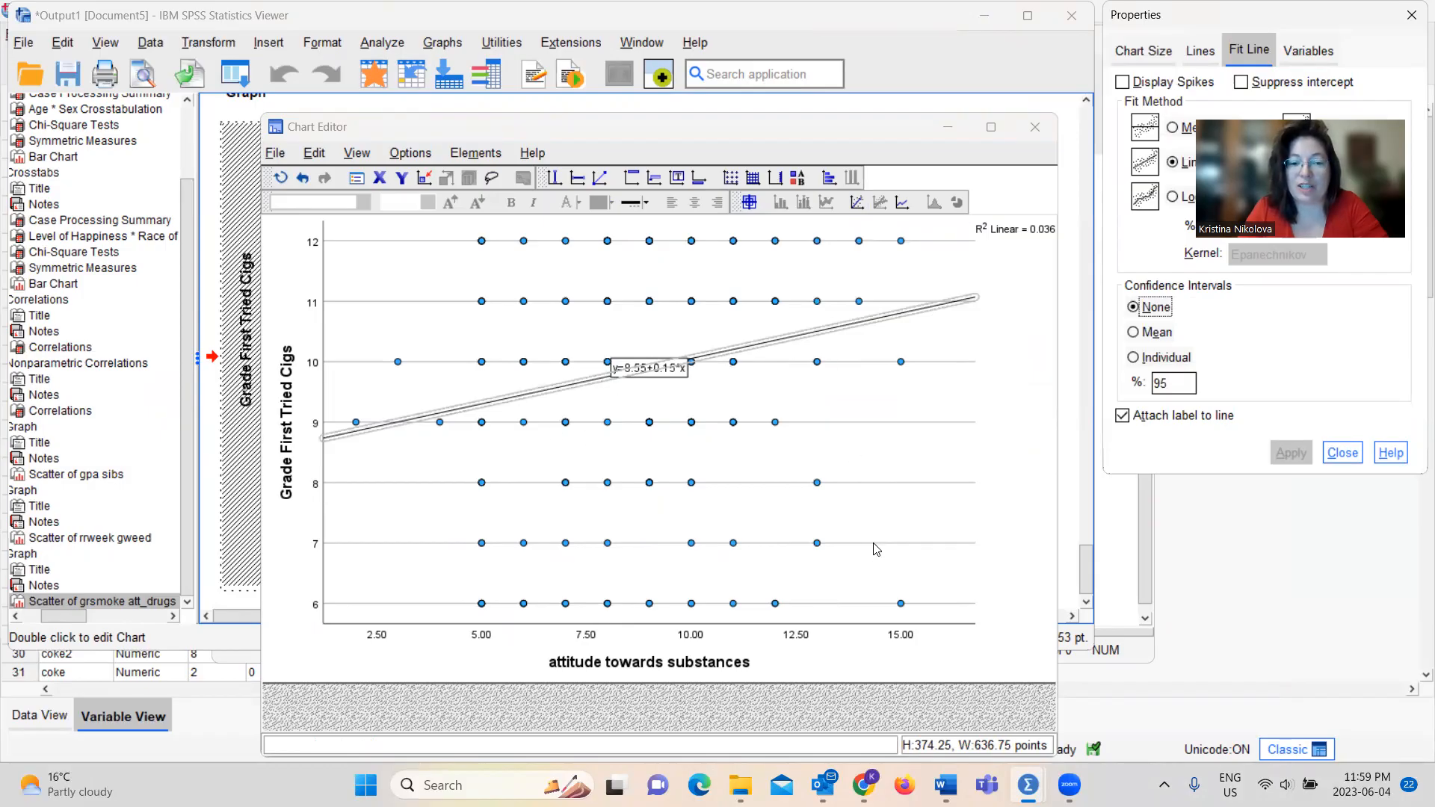
pyautogui.click(1034, 127)
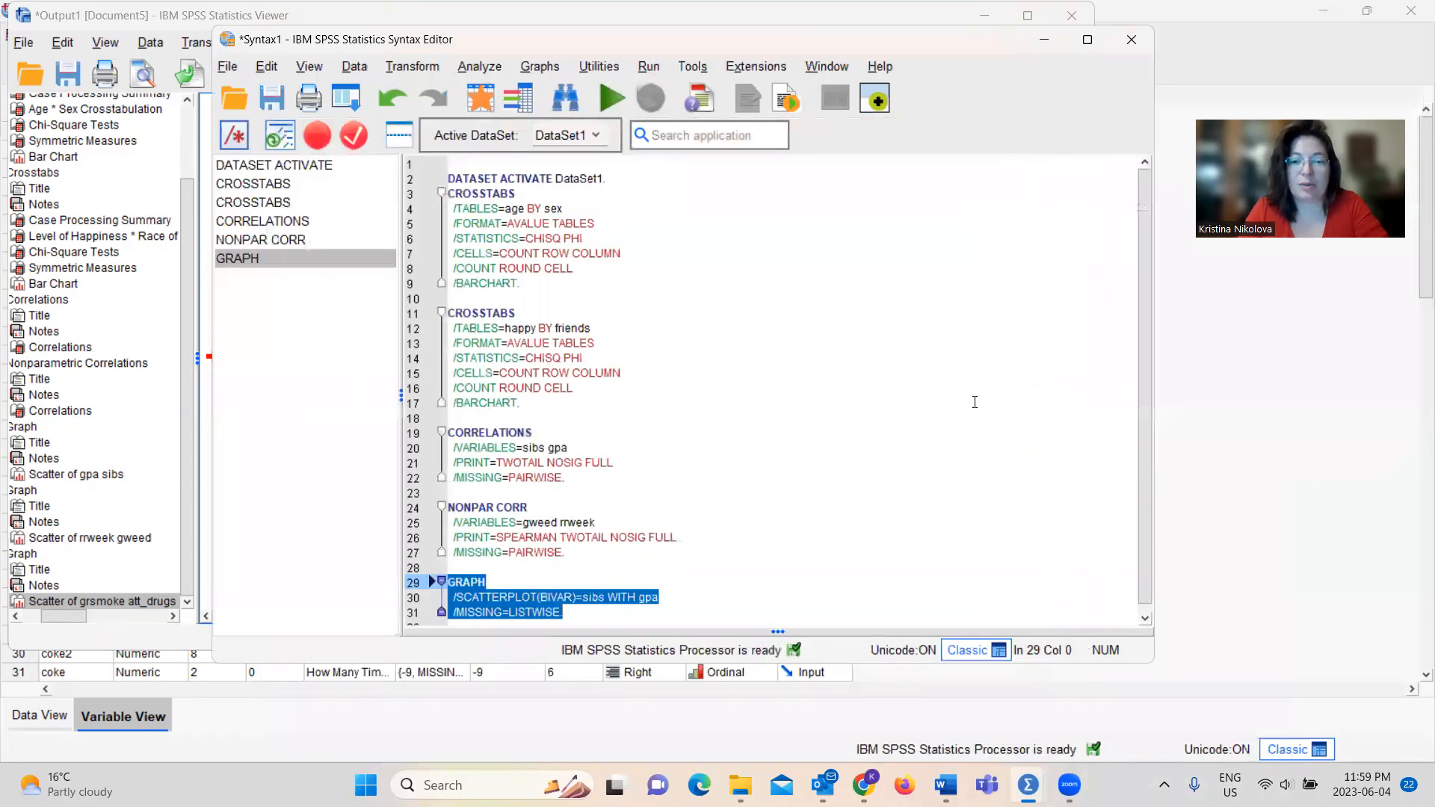
pyautogui.moveTo(1028, 785)
pyautogui.click(1136, 731)
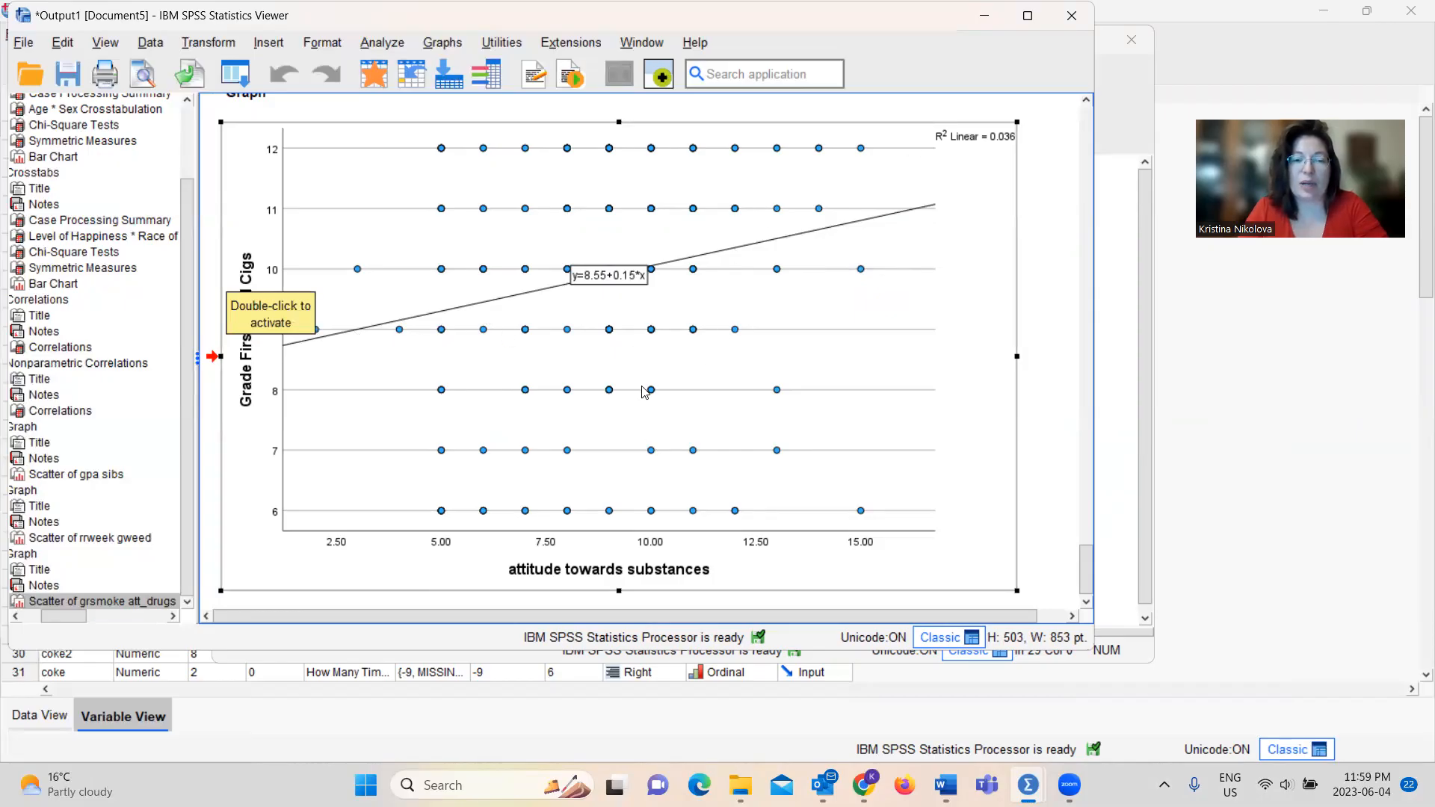
pyautogui.click(1036, 288)
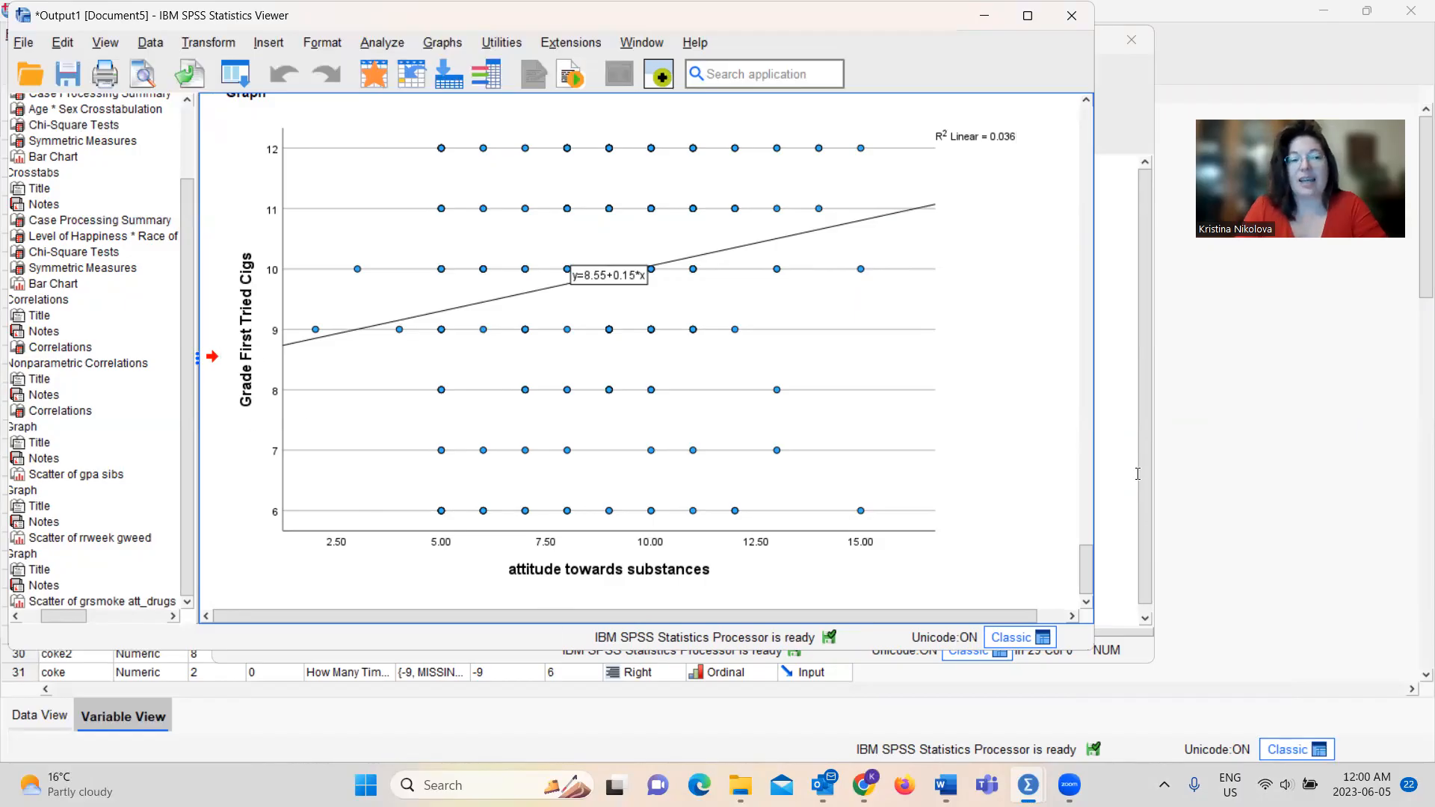
# Add a linear fit line at total to the Grade Point Average by Number of Siblings scatterplot and return to the output
pyautogui.moveTo(1085, 573); pyautogui.dragTo(1083, 465)
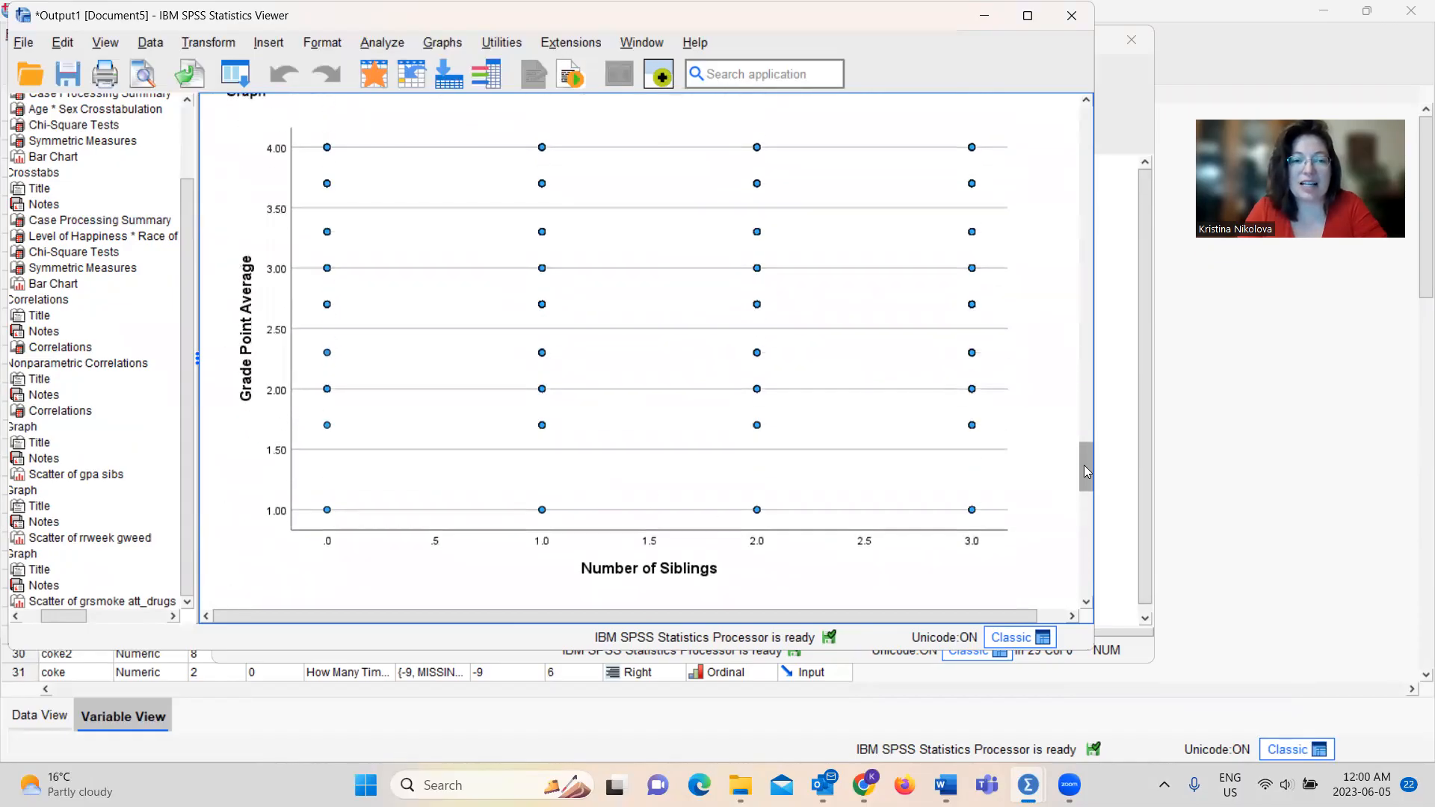
pyautogui.click(693, 352)
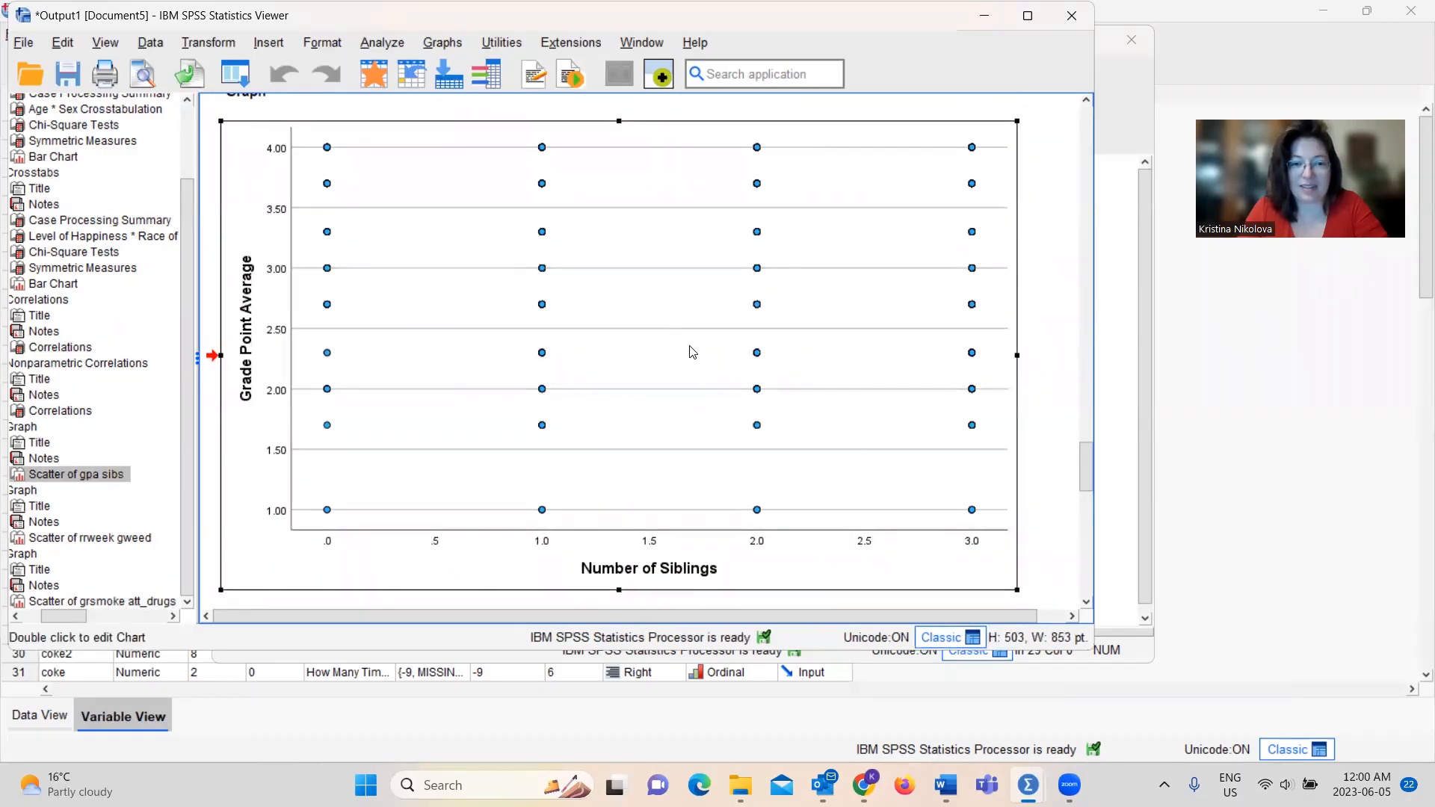
pyautogui.rightClick(692, 353)
pyautogui.doubleClick(660, 302)
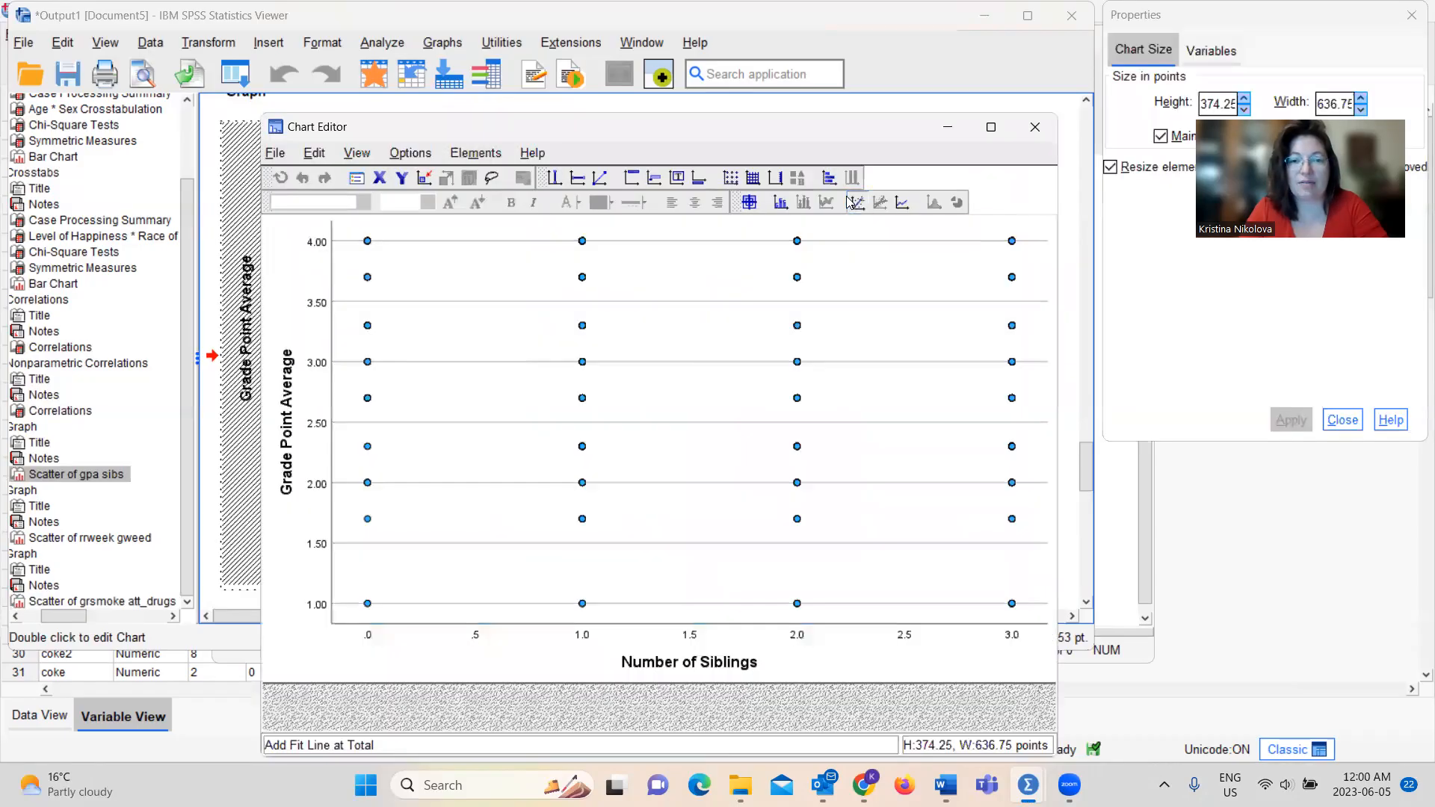
pyautogui.click(851, 202)
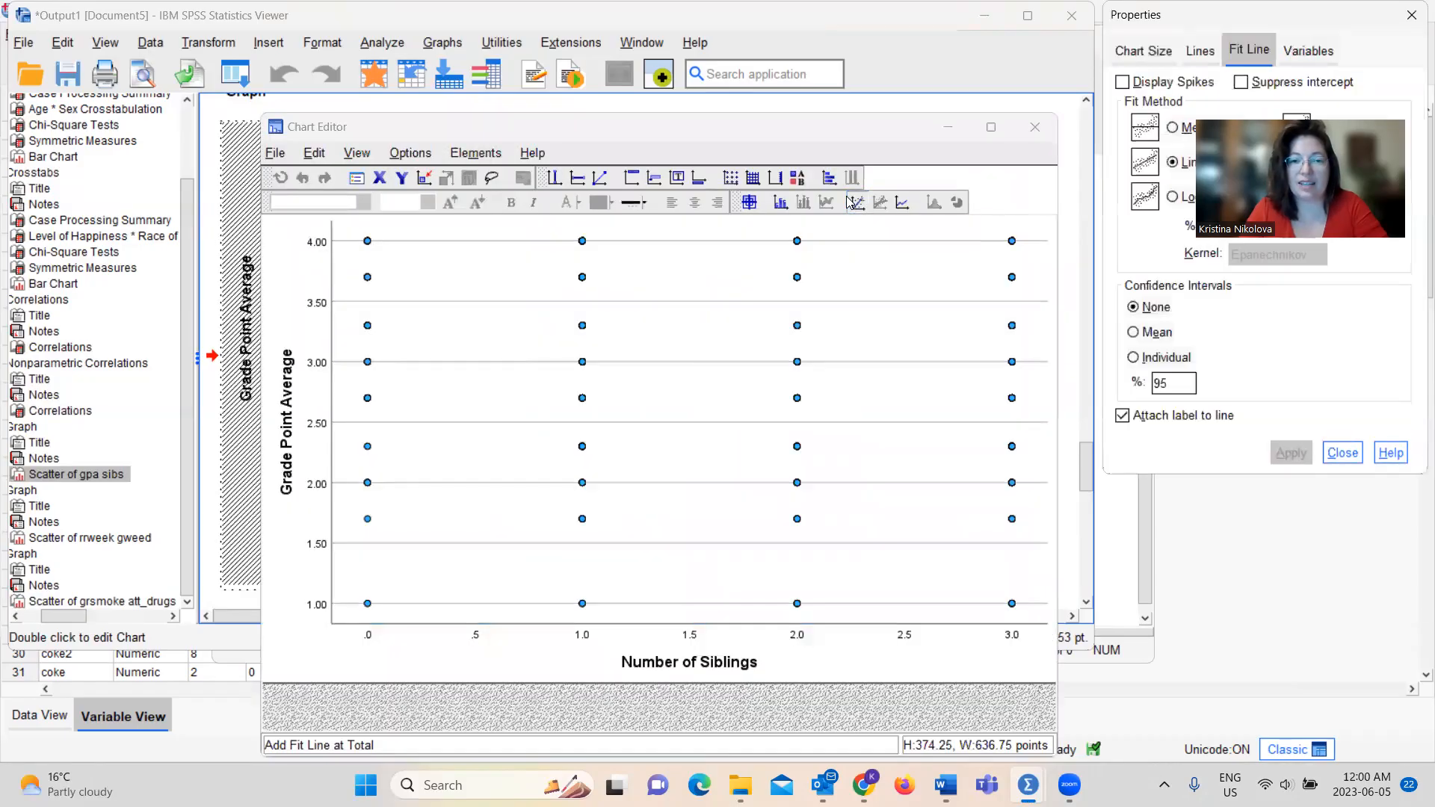
pyautogui.click(1050, 128)
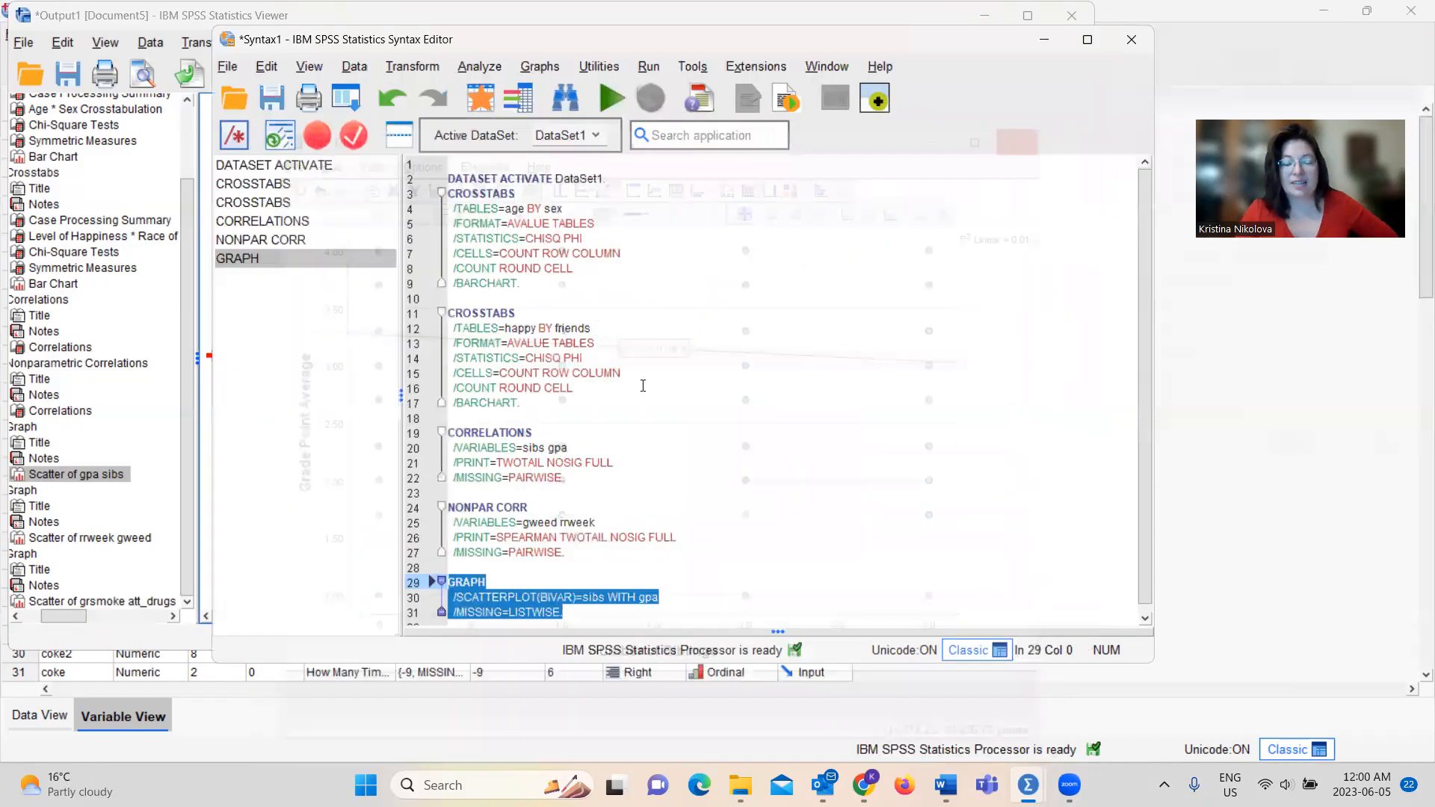
pyautogui.moveTo(1039, 770)
pyautogui.click(1177, 686)
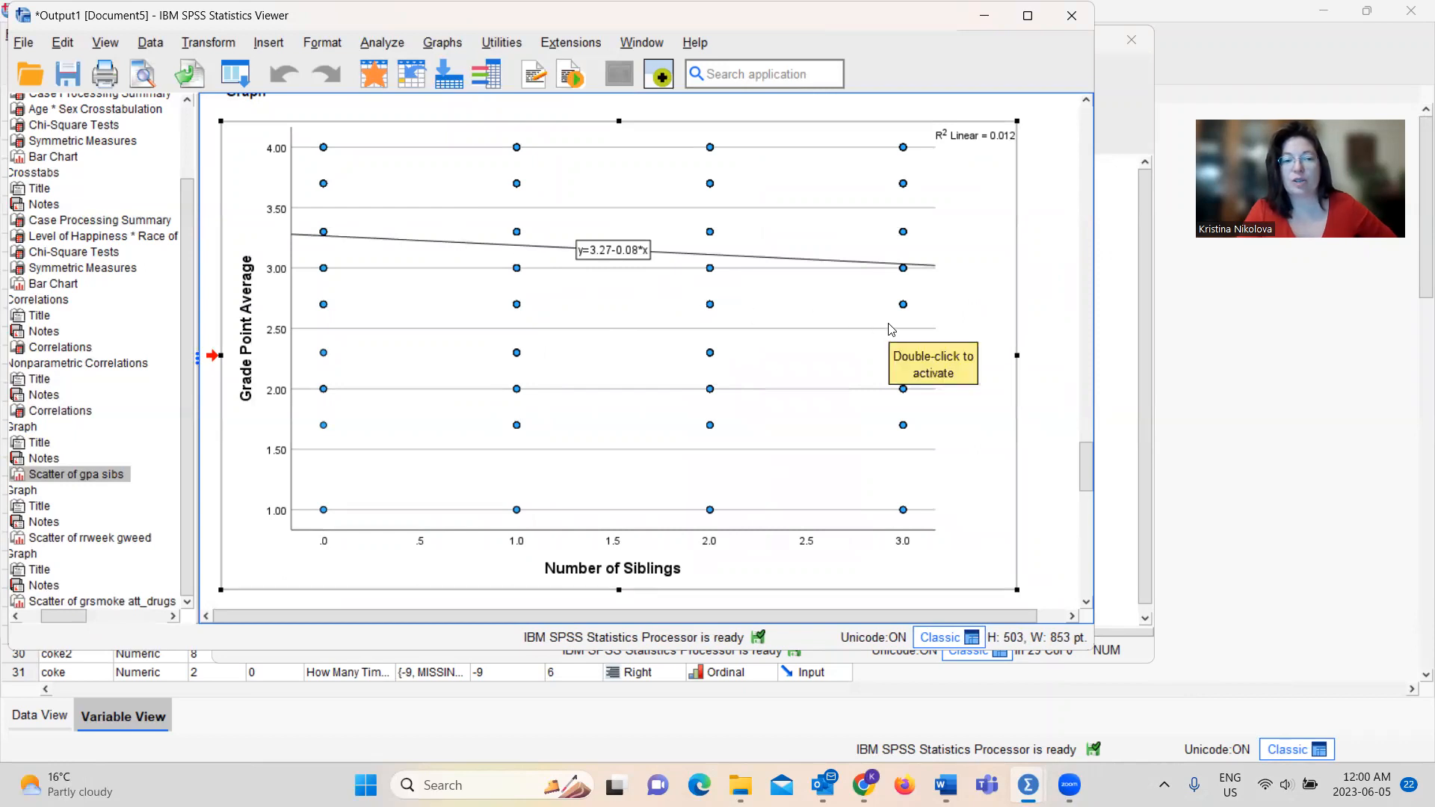
pyautogui.click(1034, 336)
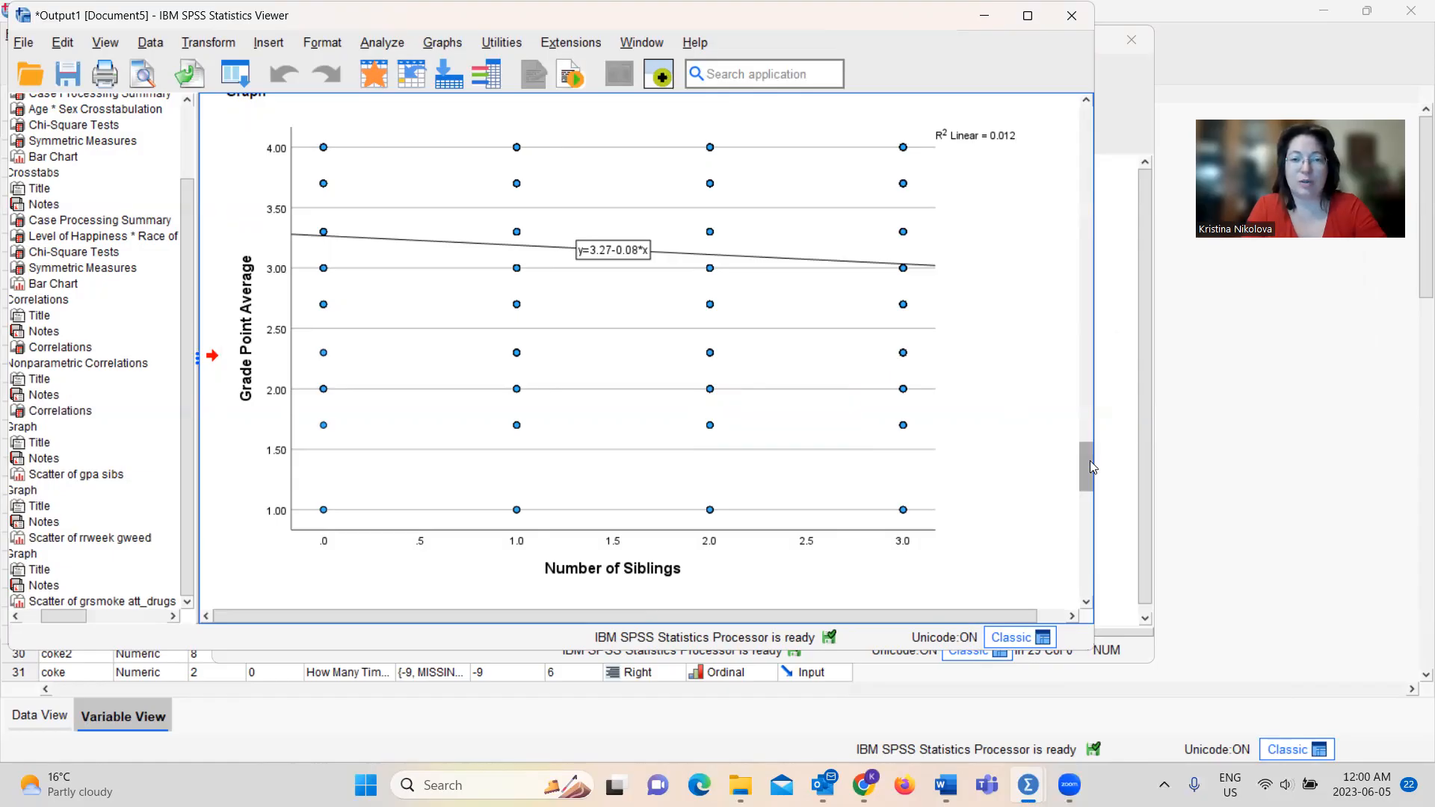
# Go back to the clustered bar chart of Age by Sex in the crosstabs output and examine it
pyautogui.moveTo(1089, 461); pyautogui.dragTo(1105, 204)
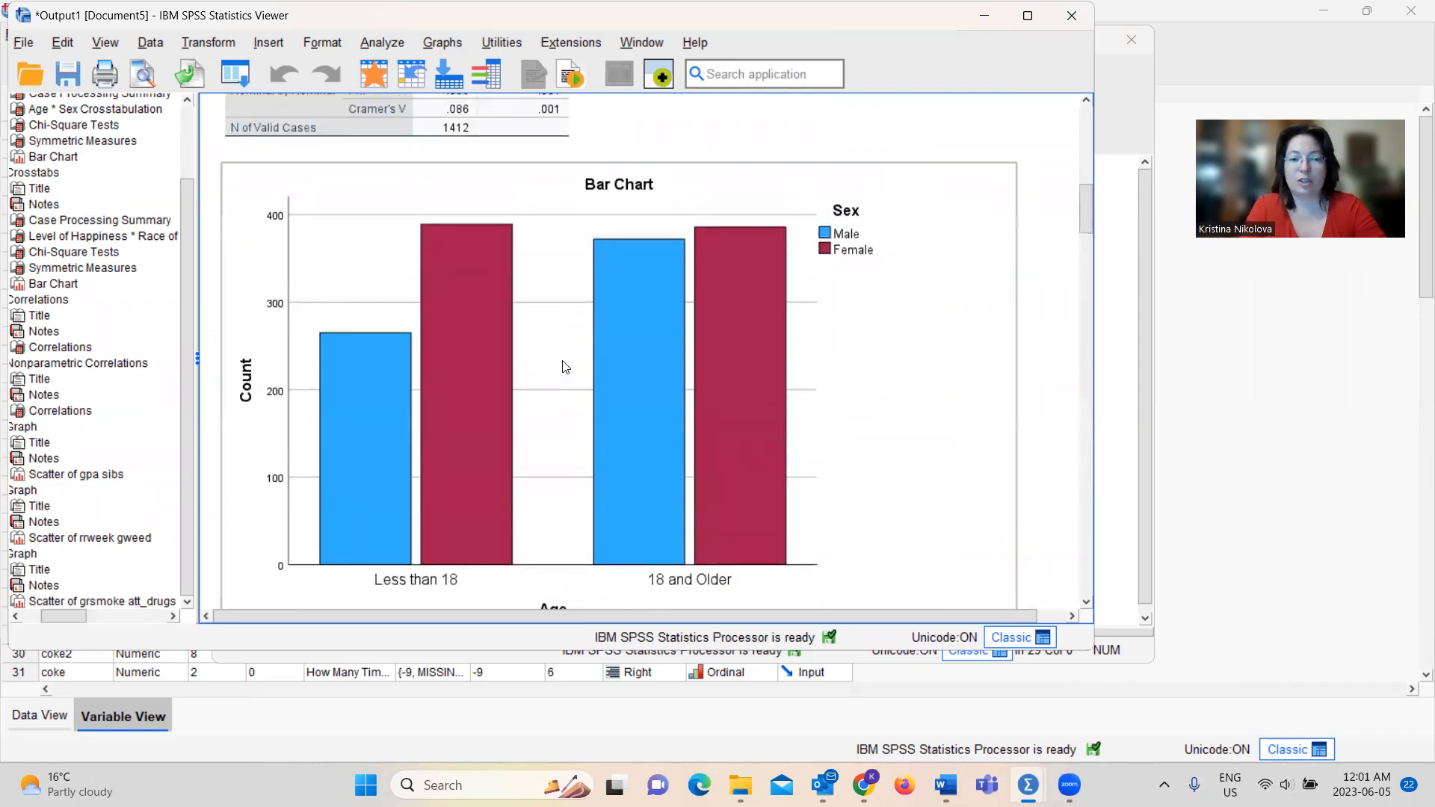
pyautogui.click(603, 319)
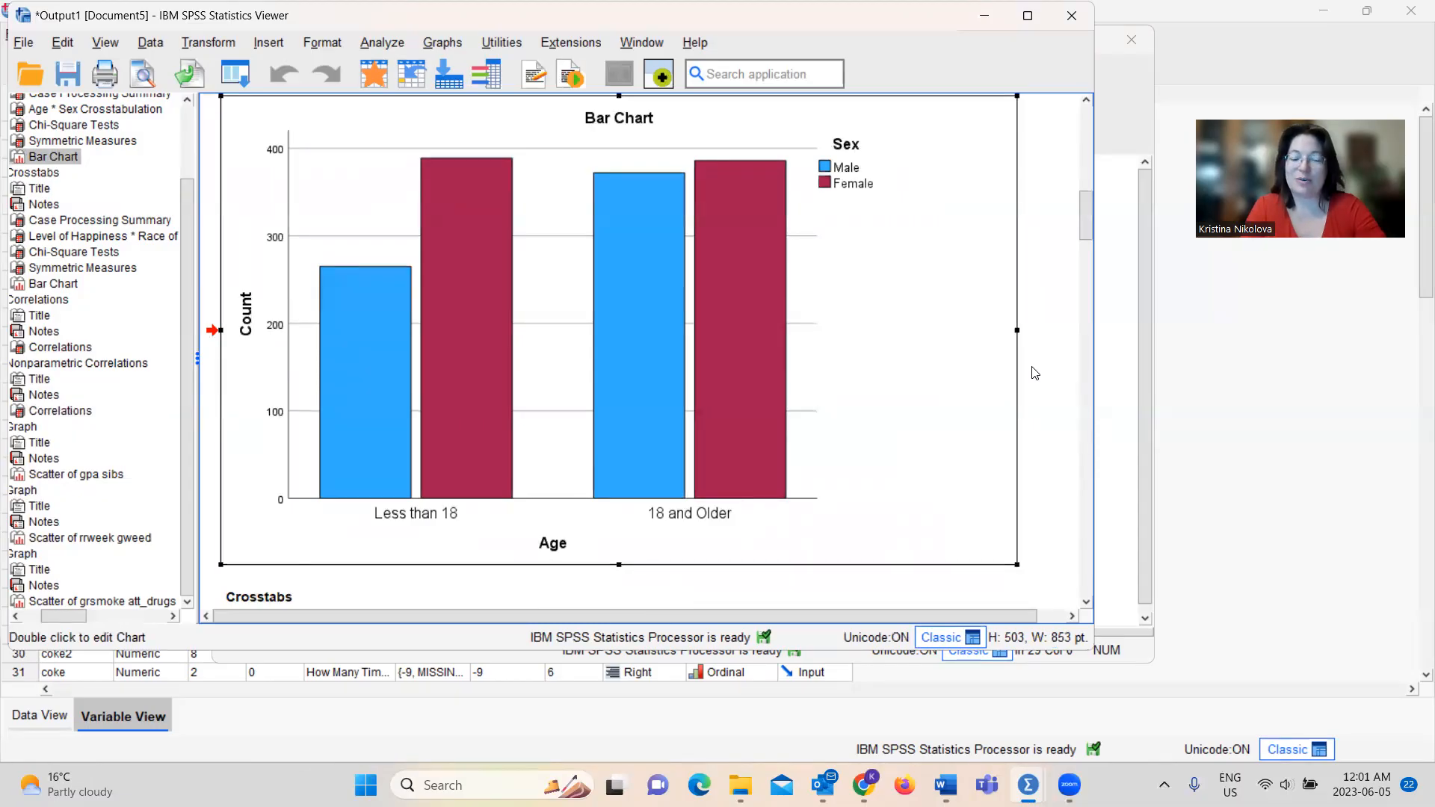
pyautogui.moveTo(1086, 218)
pyautogui.mouseDown()
pyautogui.moveTo(1091, 282)
pyautogui.moveTo(1091, 204)
pyautogui.moveTo(1089, 226)
pyautogui.mouseUp()
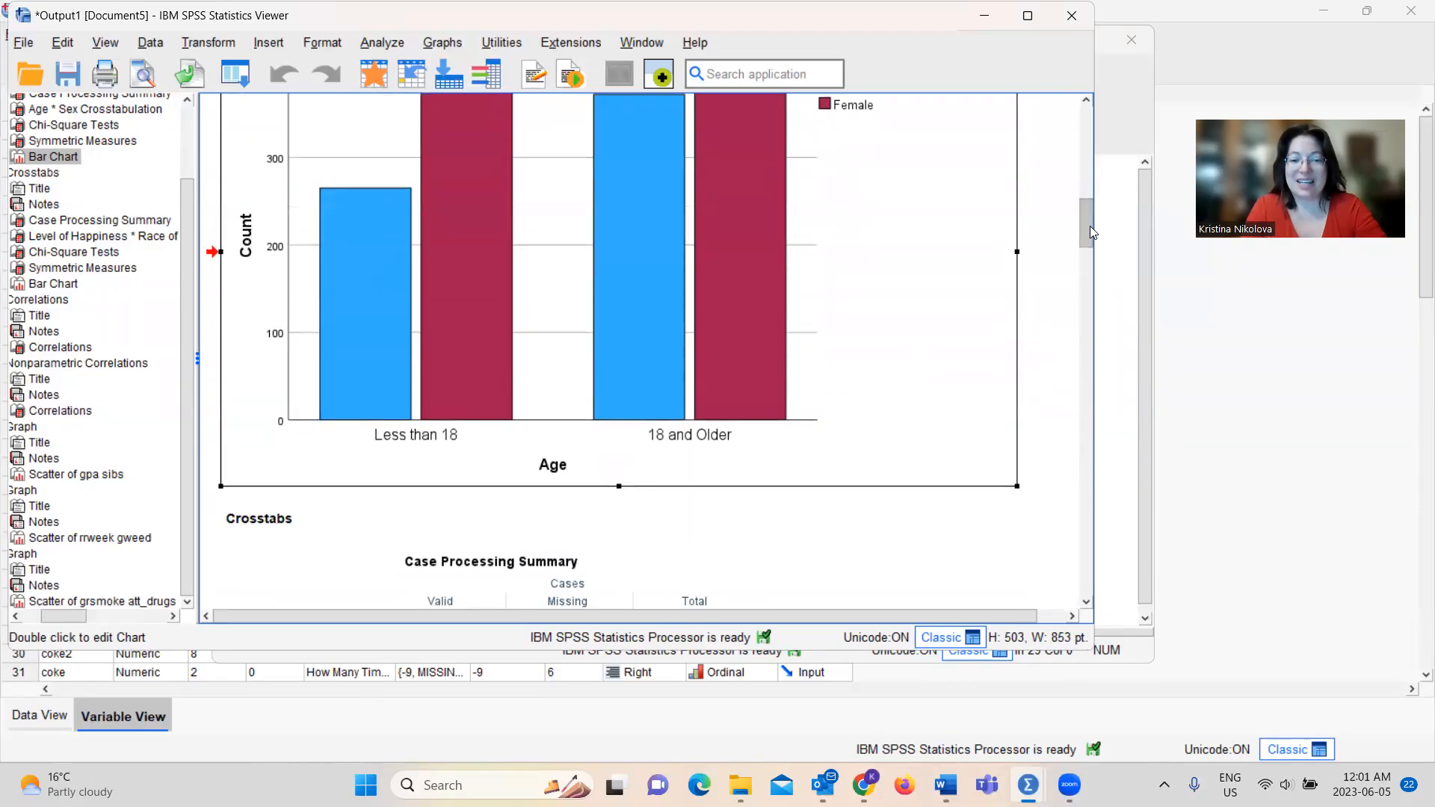